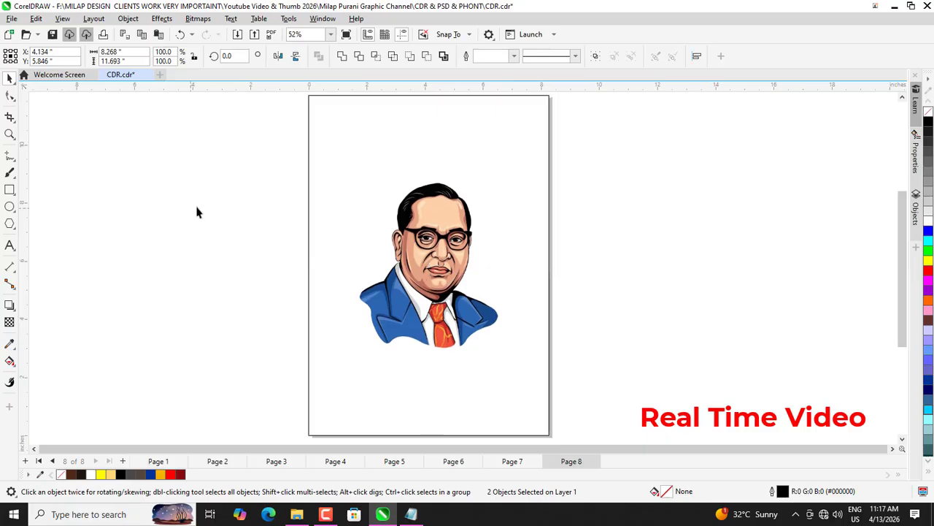
Step: Sample the blue from the portrait's suit and fill the page-sized background rectangle with it (#5084C6)
click(353, 141)
click(105, 298)
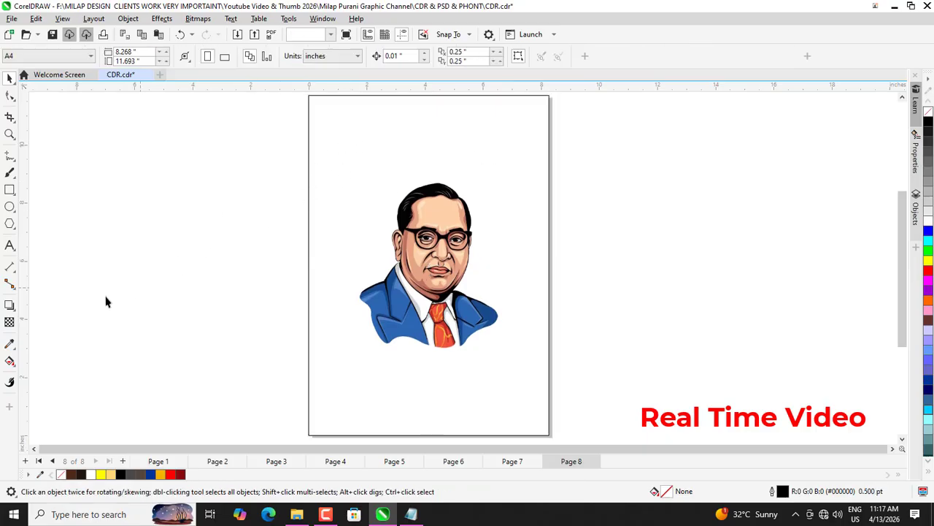
click(10, 344)
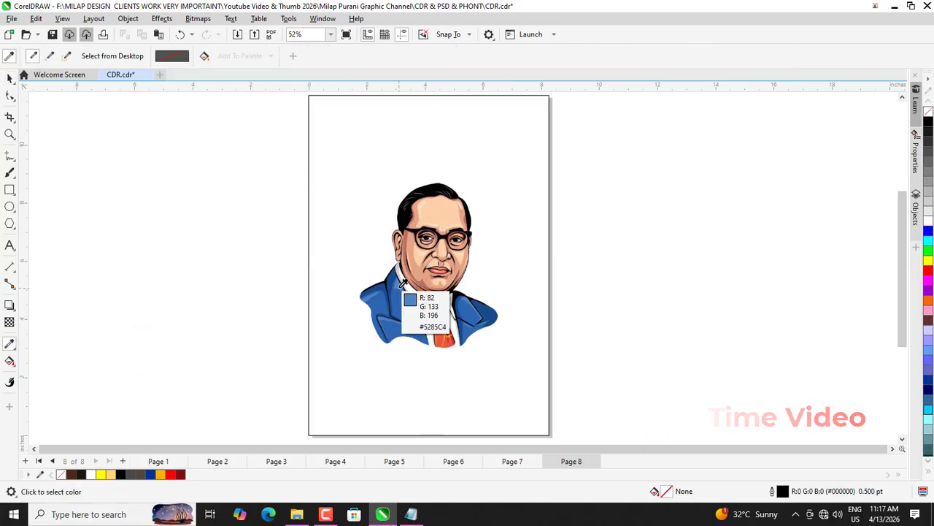
click(402, 288)
click(344, 181)
click(10, 80)
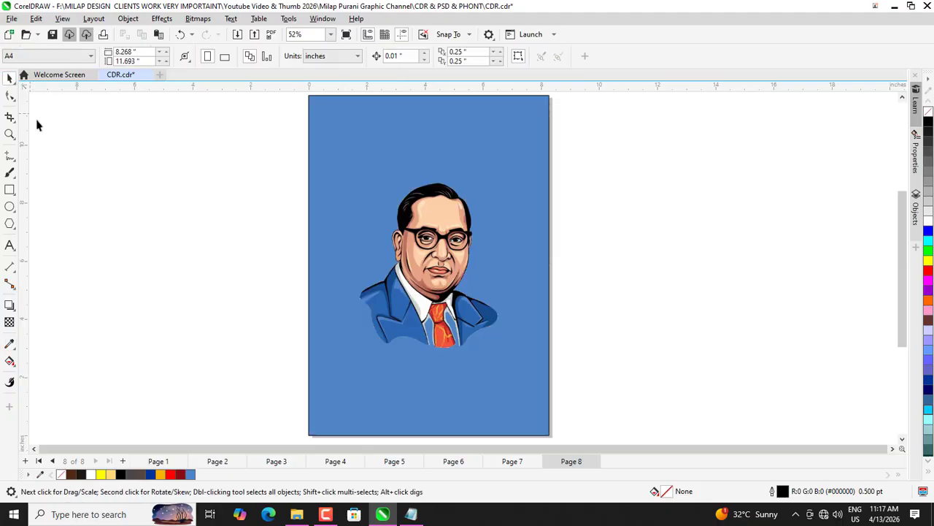
Step: Remove the outline from the blue background rectangle
click(410, 158)
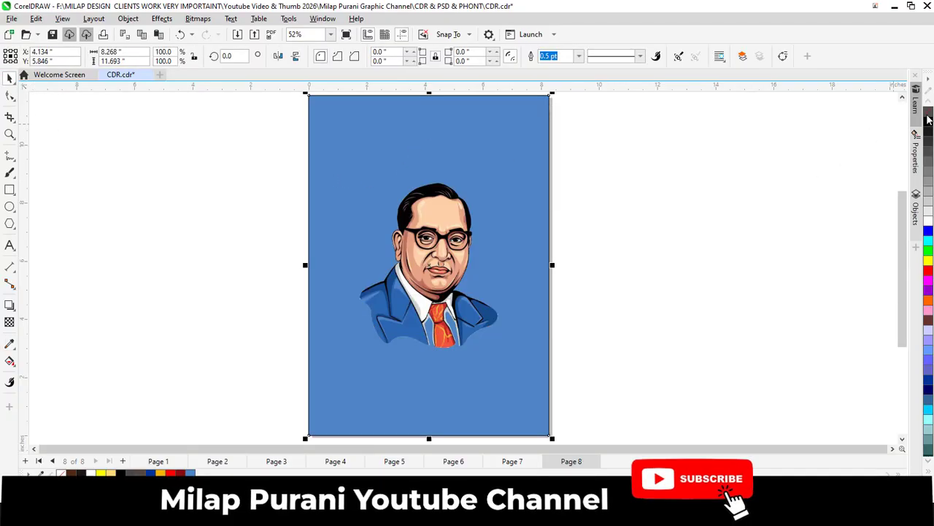
click(827, 166)
click(493, 170)
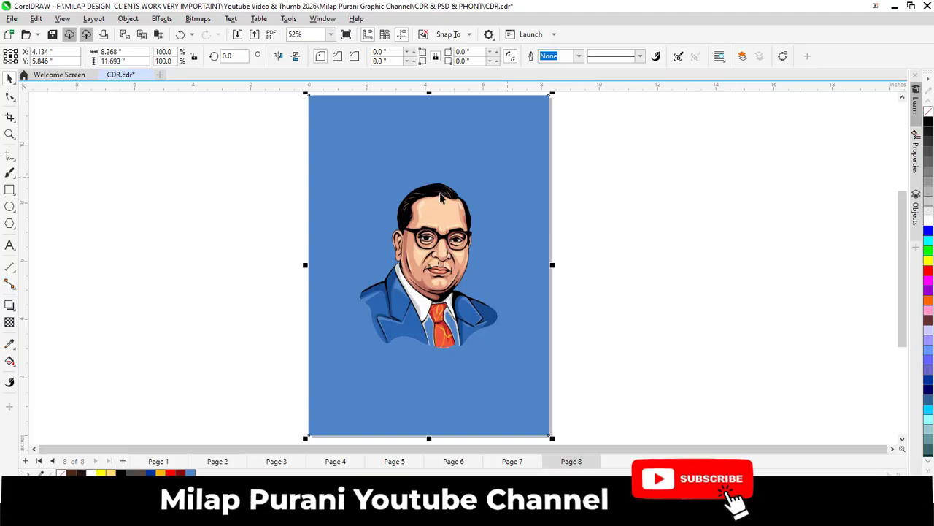
click(236, 191)
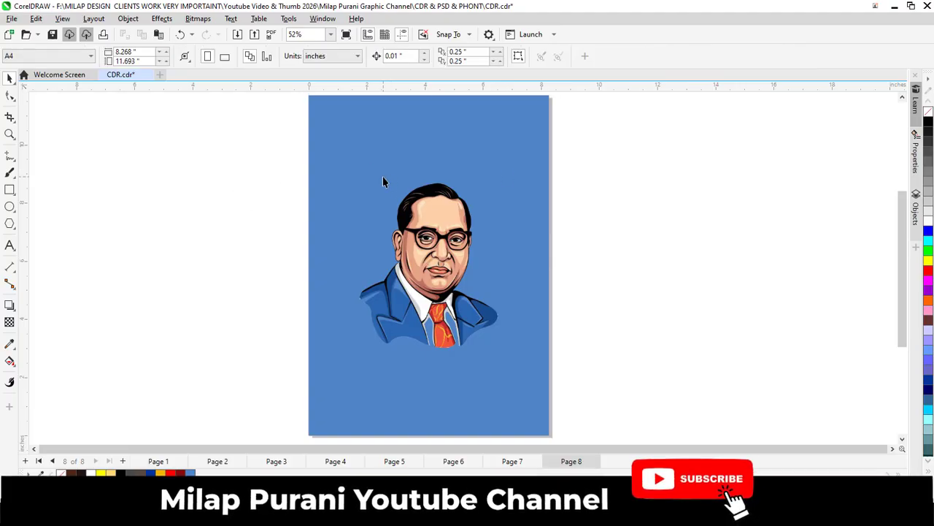
click(308, 187)
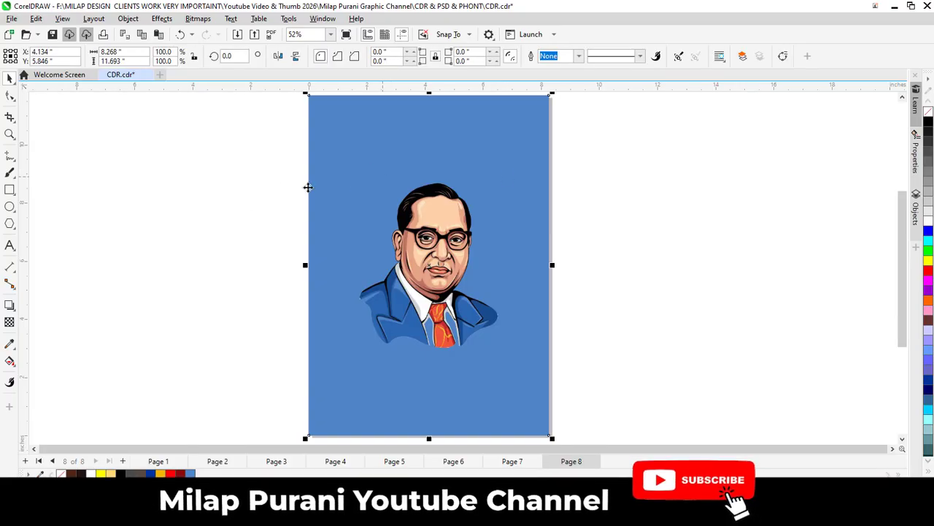
click(211, 191)
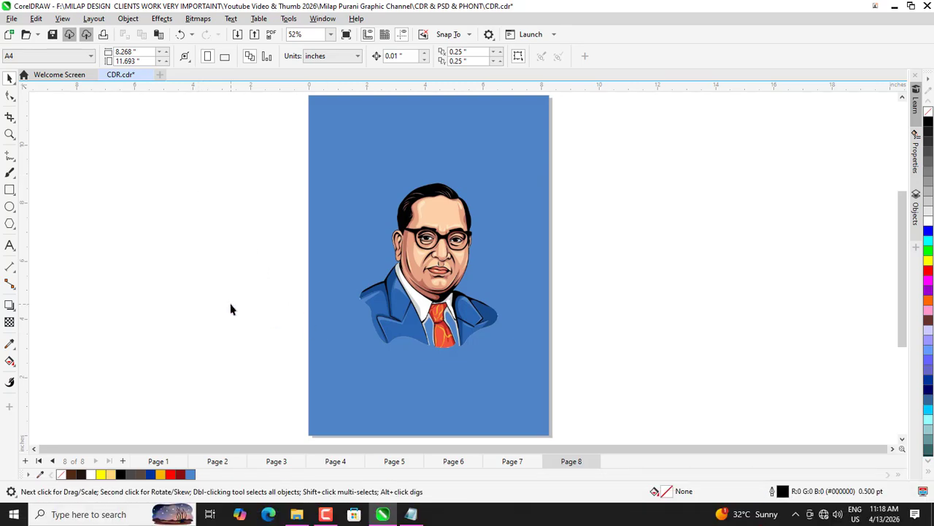
Step: Lighten the background rectangle's uniform fill to the light blue R 138, G 182, B 237
click(352, 209)
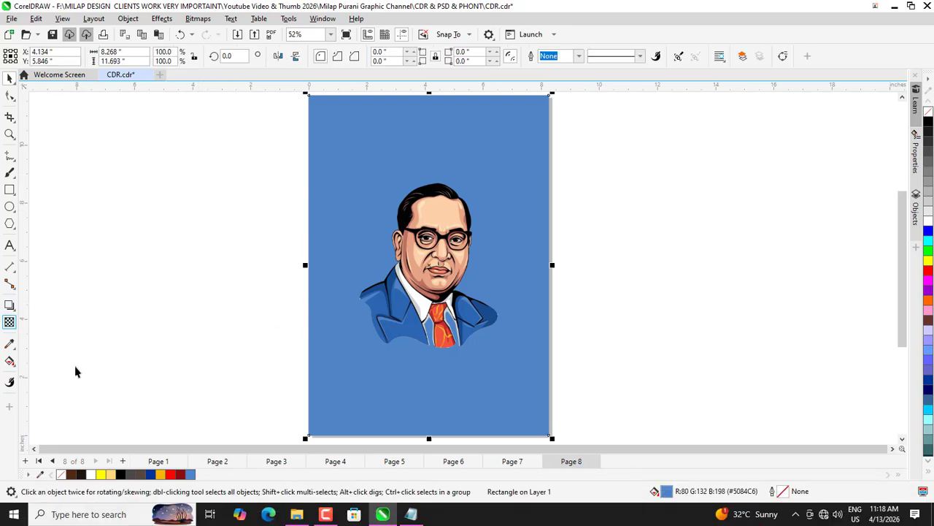
double_click(668, 493)
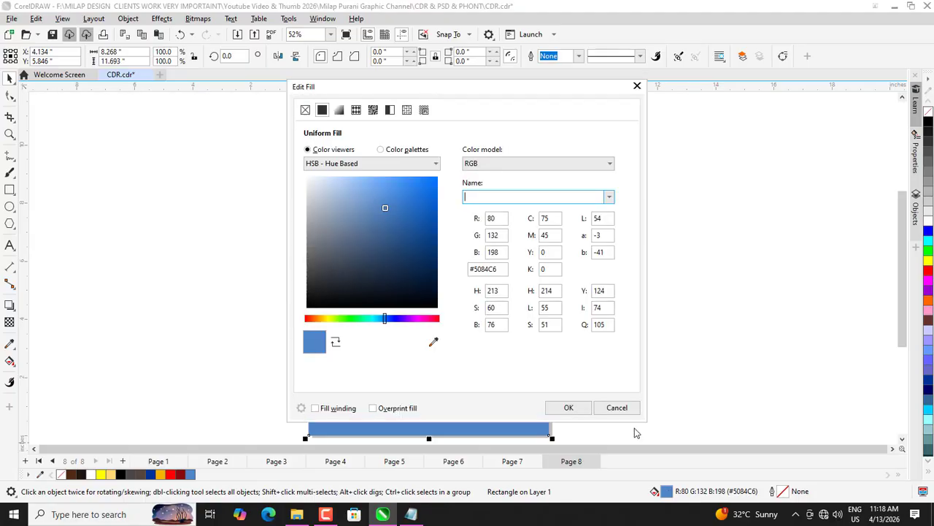
drag(443, 100, 685, 154)
drag(611, 244, 593, 239)
click(800, 461)
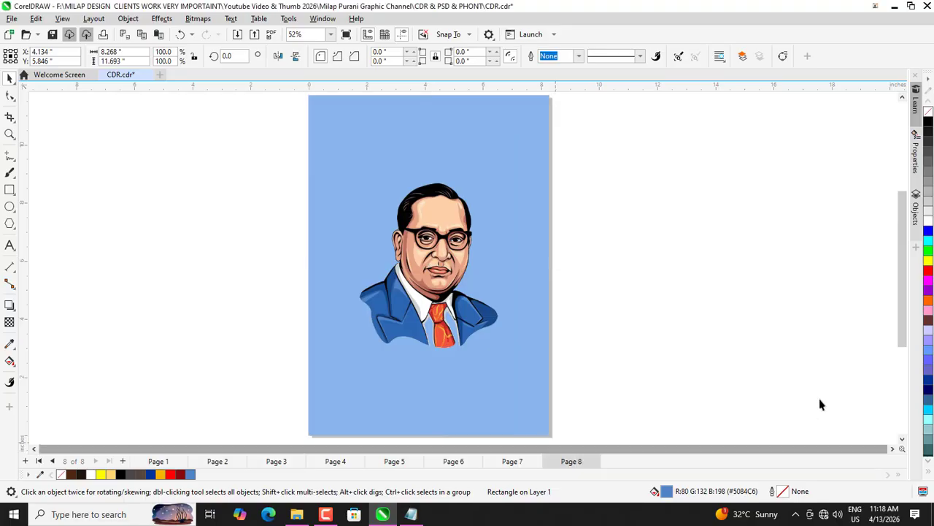
Step: Apply an elliptical fountain fill to the background rectangle with white in the centre and light blue outside
click(10, 360)
drag(356, 188, 431, 299)
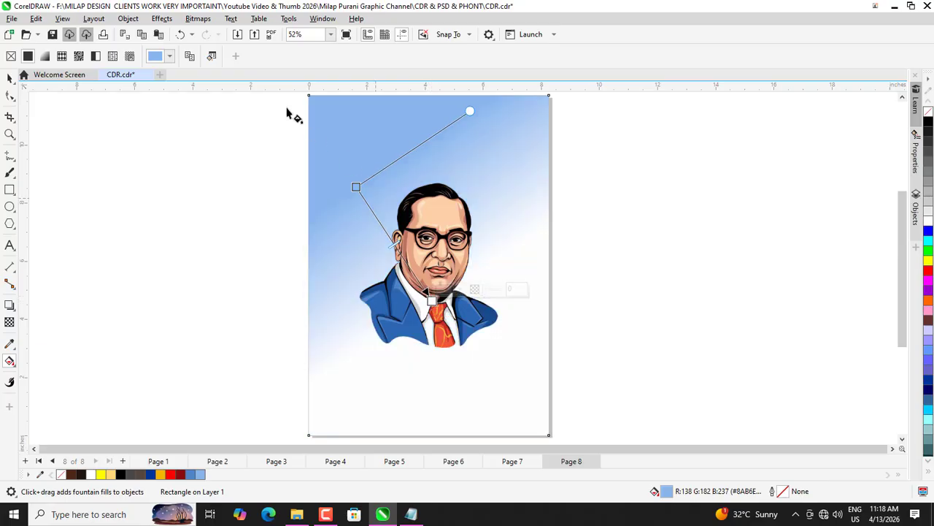
click(224, 57)
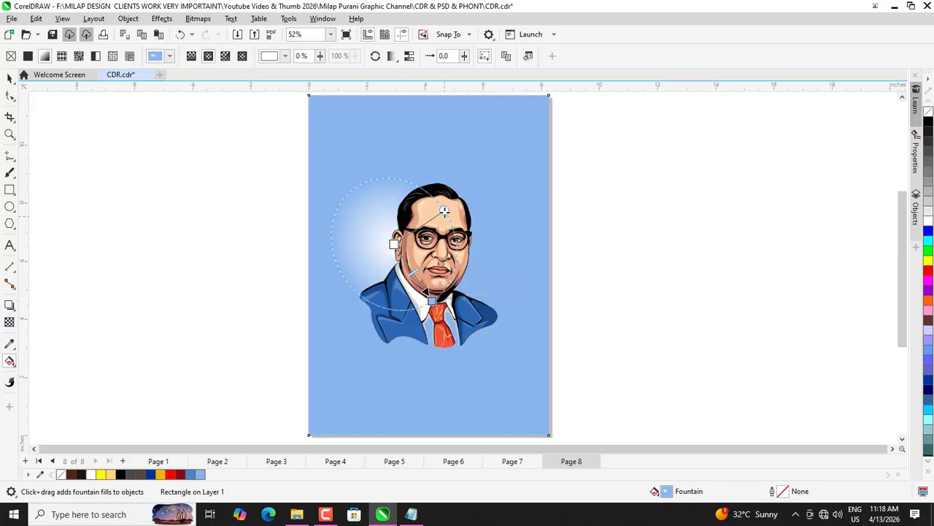
drag(448, 204, 449, 202)
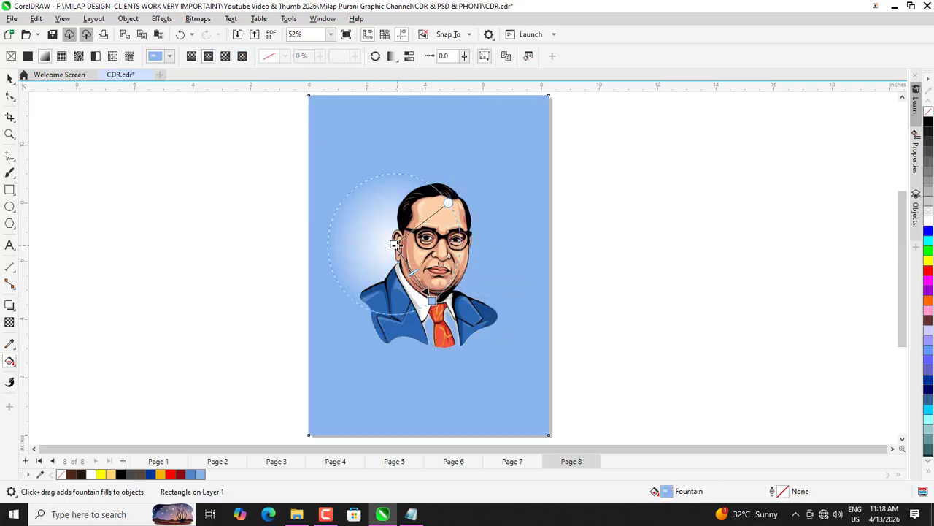
Step: Colour the gradient's centre node light blue and its outer node the sampled suit blue from the document palette
click(395, 246)
click(201, 475)
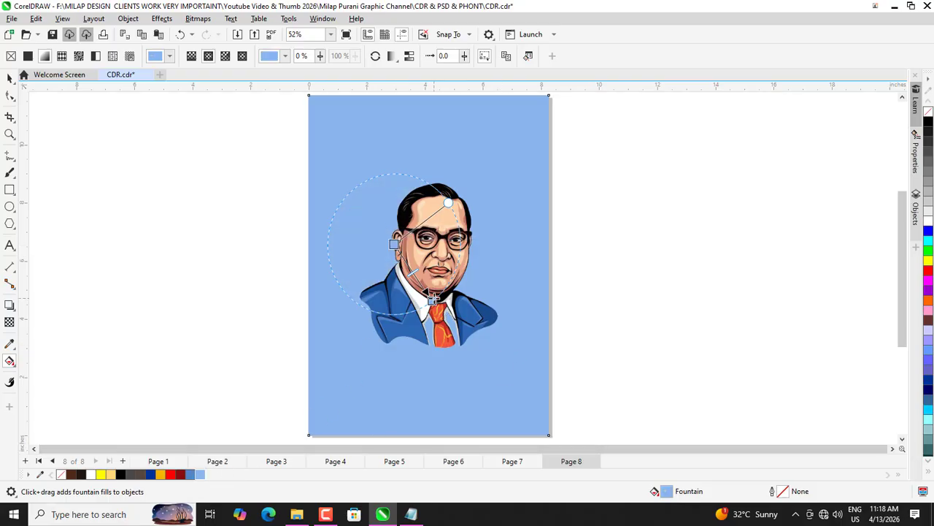
click(433, 298)
click(193, 475)
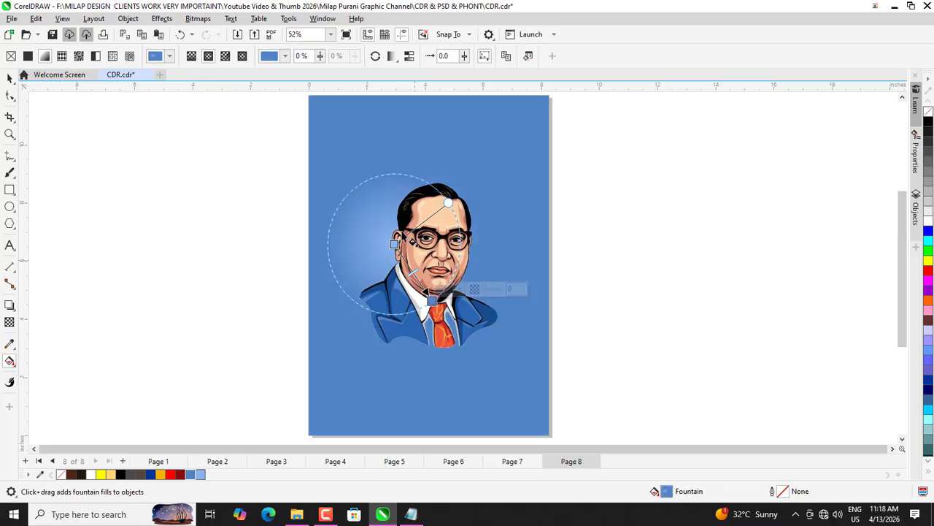
Step: Centre the elliptical gradient on the portrait's face and enlarge it to nearly the full page width
drag(395, 245, 436, 246)
drag(433, 299, 442, 366)
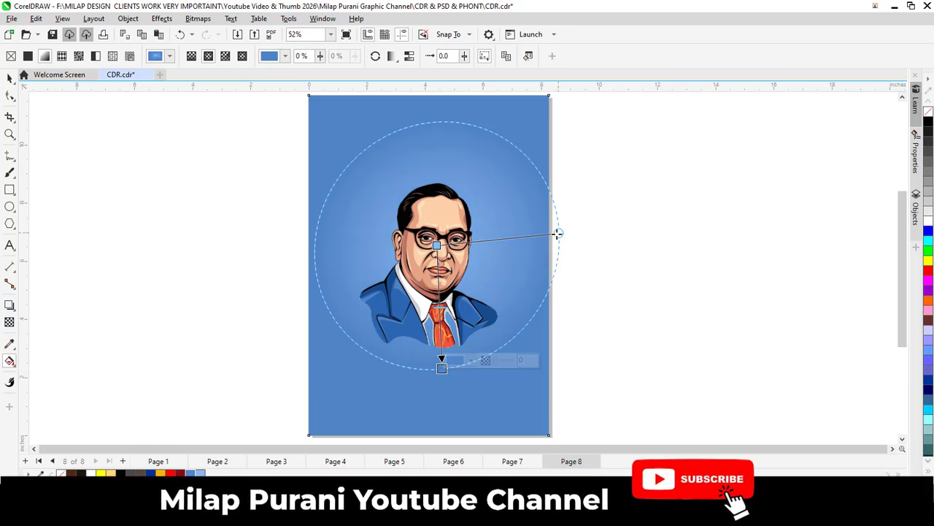
drag(557, 232, 552, 238)
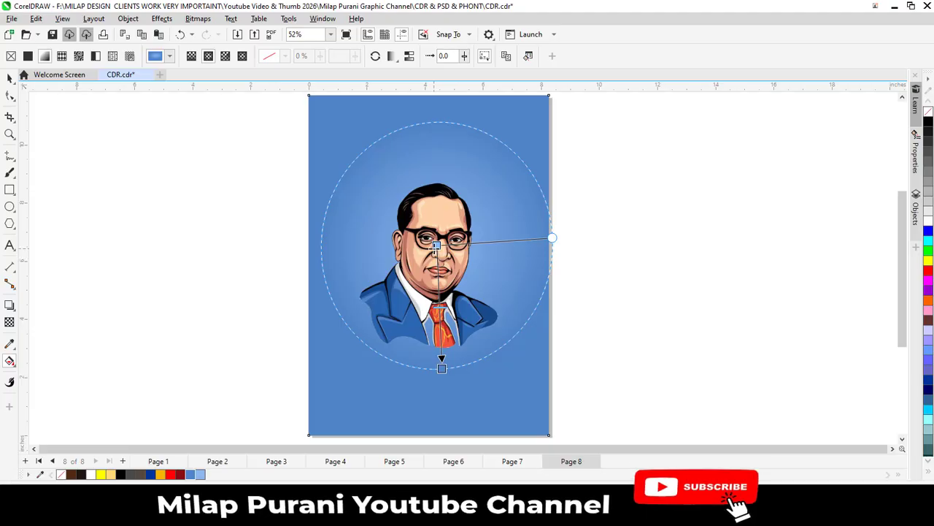
click(10, 78)
click(31, 118)
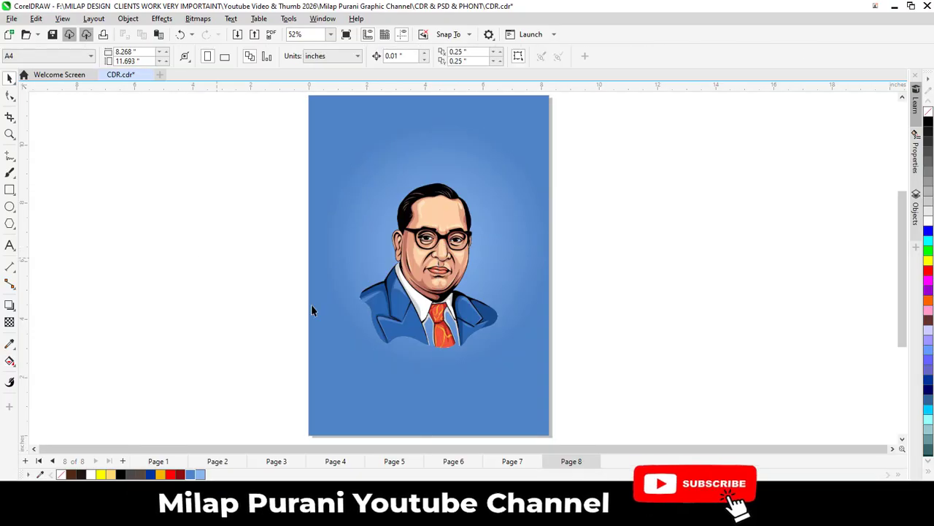
click(440, 269)
scroll(389, 282, down, 1)
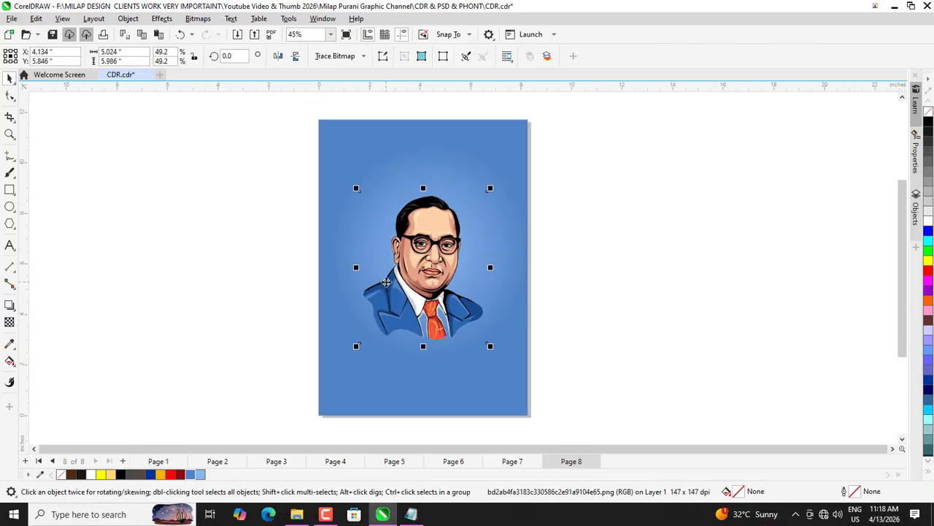
click(206, 261)
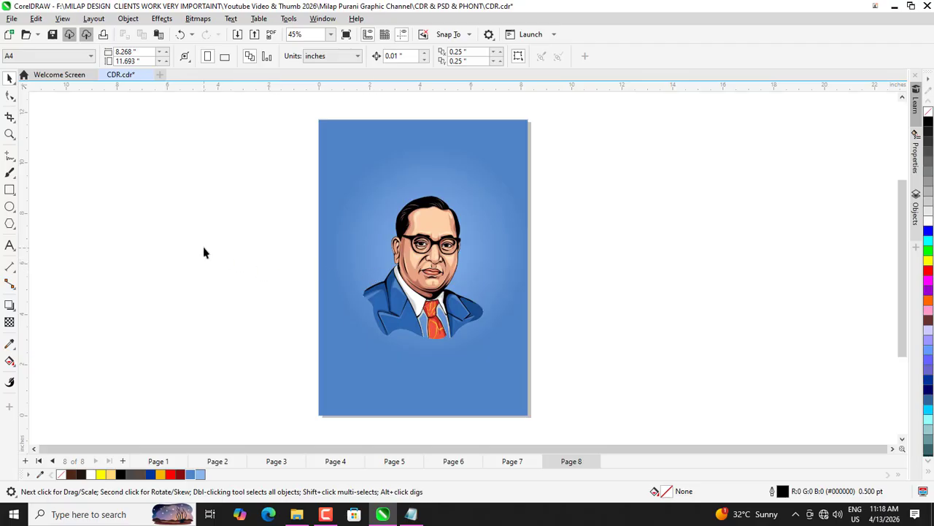
click(425, 278)
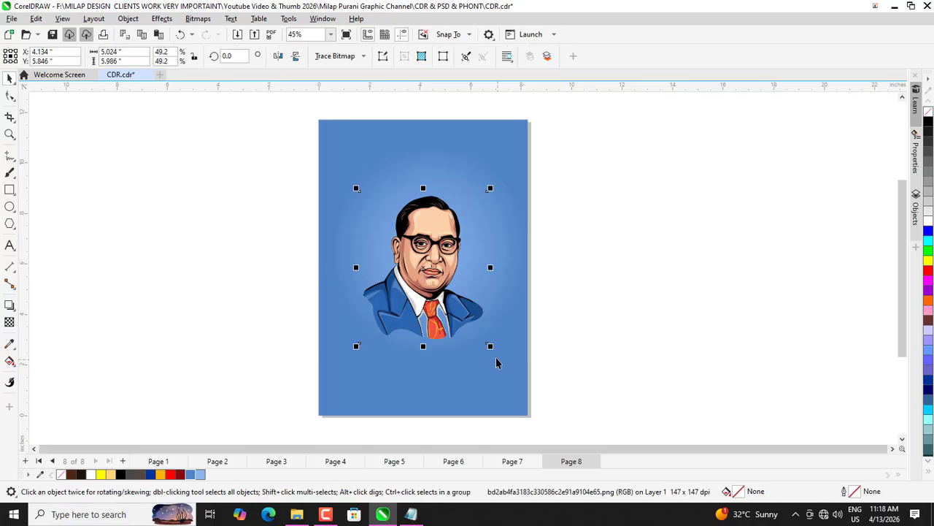
click(219, 283)
click(413, 260)
shift+click(341, 149)
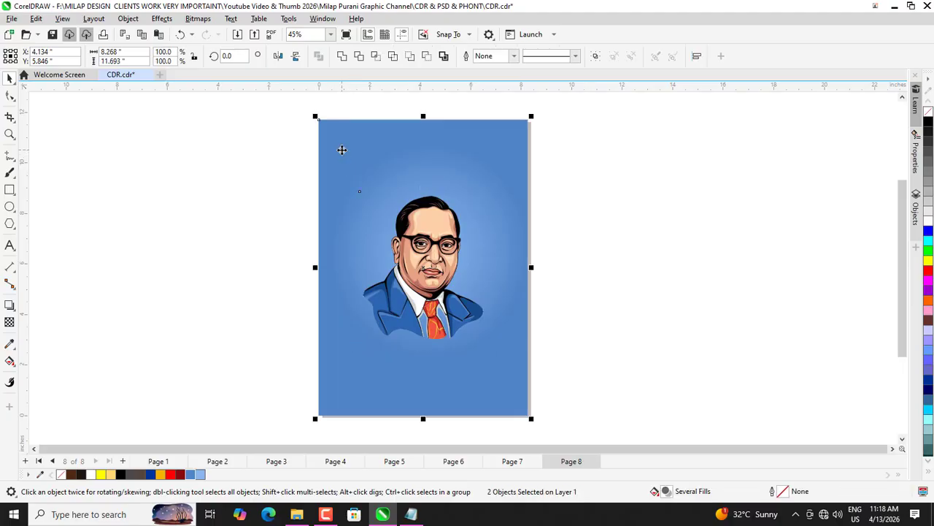
click(150, 191)
click(404, 273)
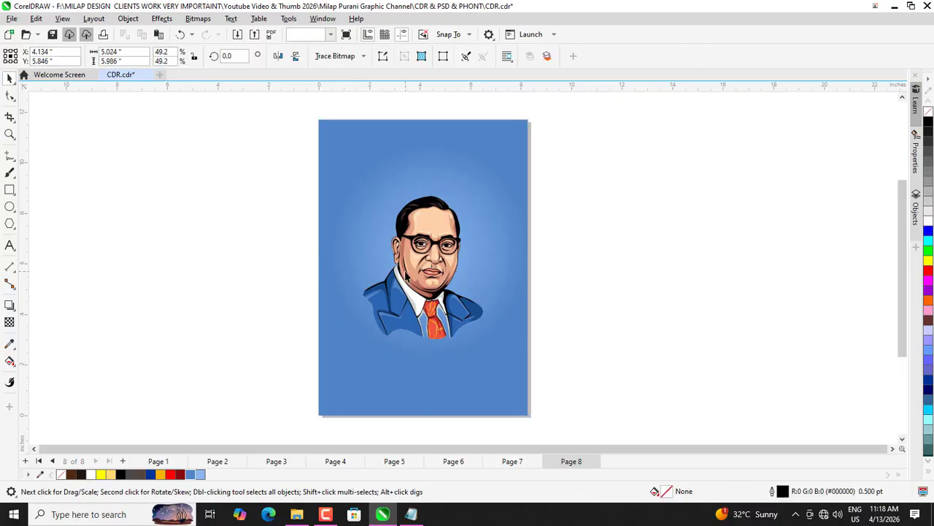
shift+click(355, 405)
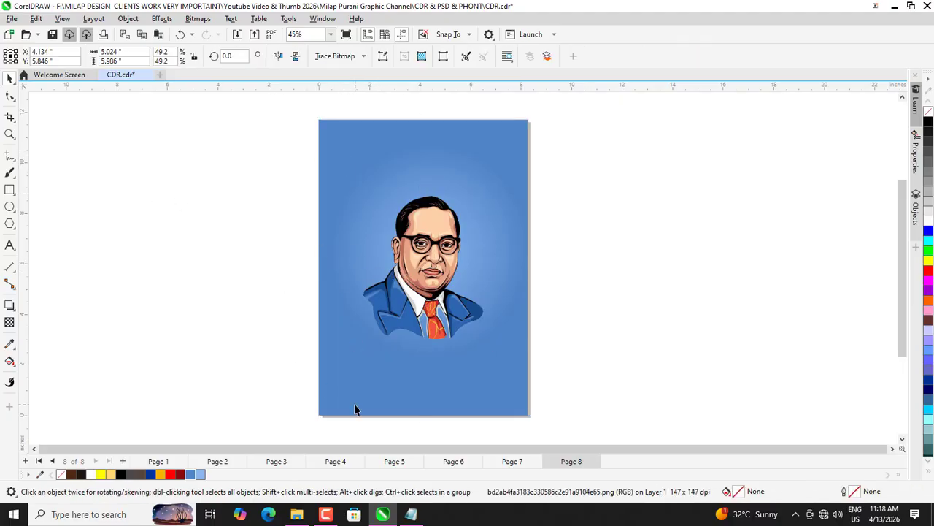
click(244, 355)
Step: Add a middle colour node at 35% to the background gradient and colour it the sampled suit blue
click(321, 376)
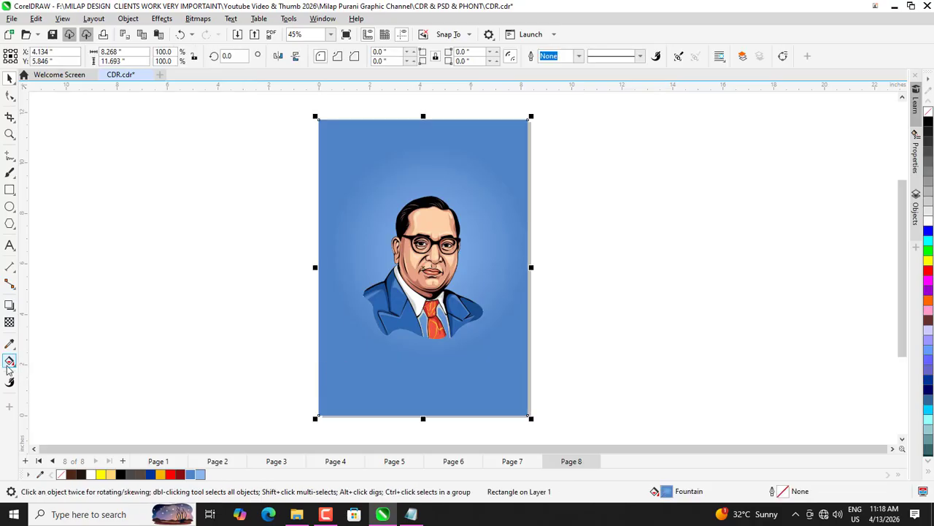
click(10, 361)
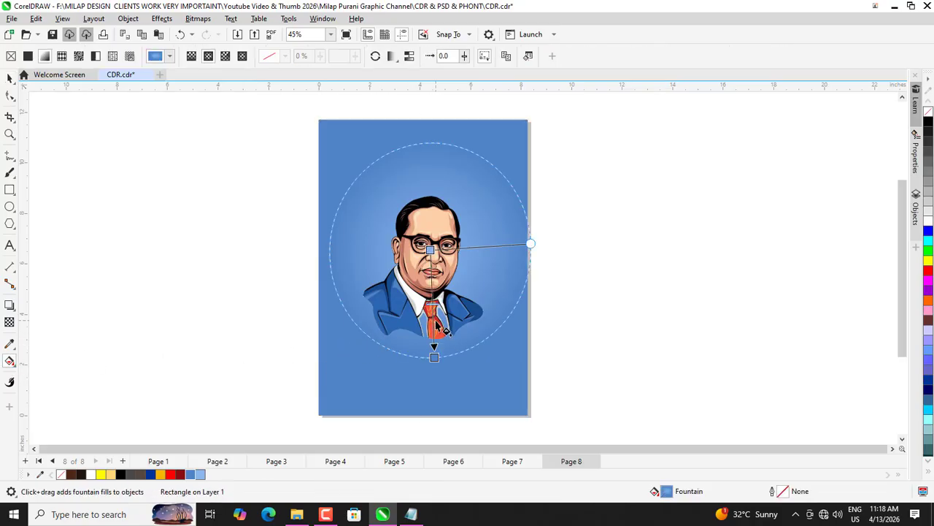
double_click(433, 319)
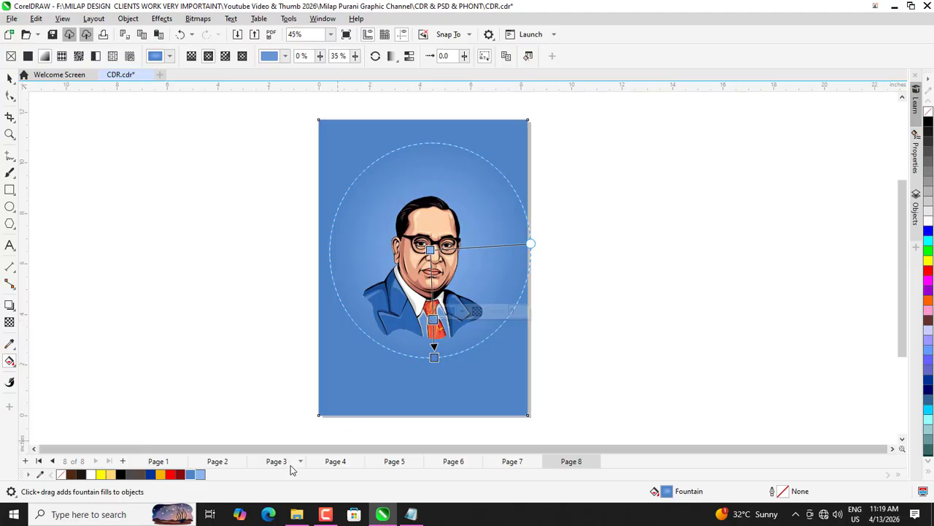
click(196, 475)
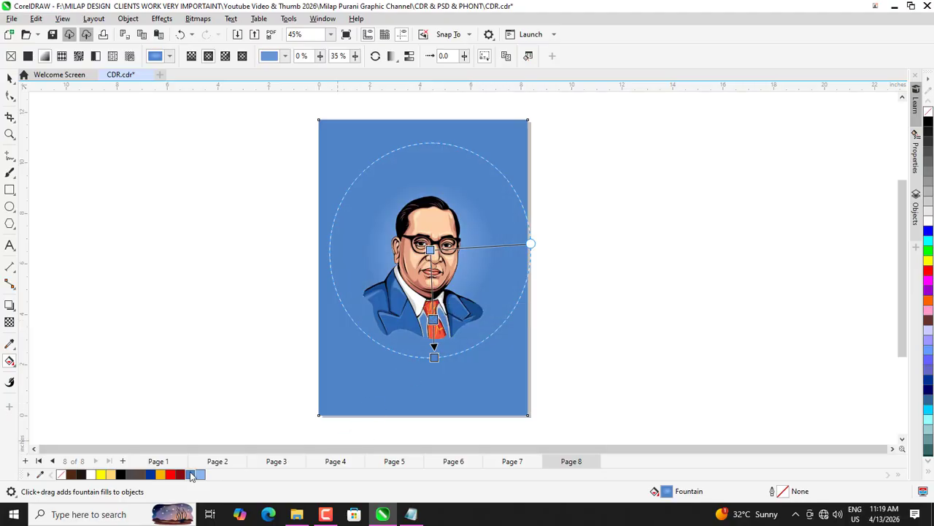
Step: Darken the outer node of the background gradient to a deep navy blue using the RGB colour viewer
click(435, 358)
click(452, 350)
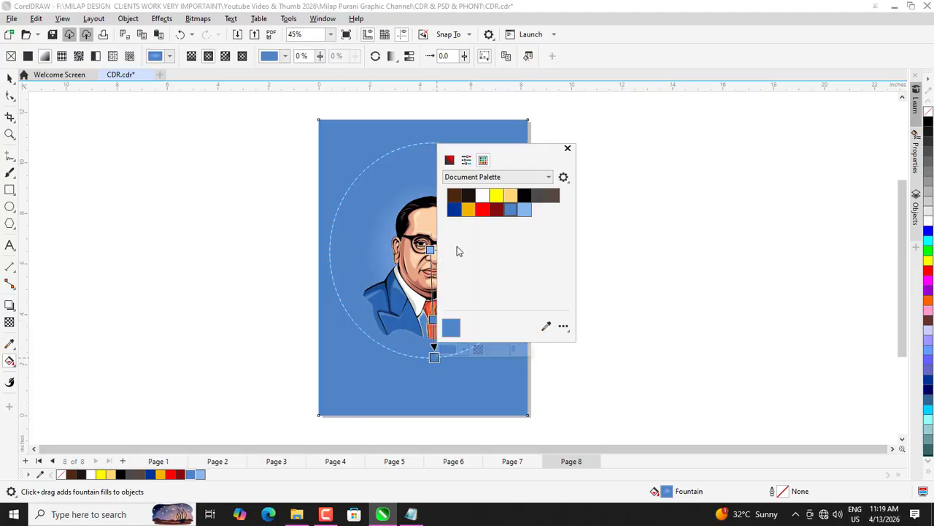
click(448, 164)
click(498, 224)
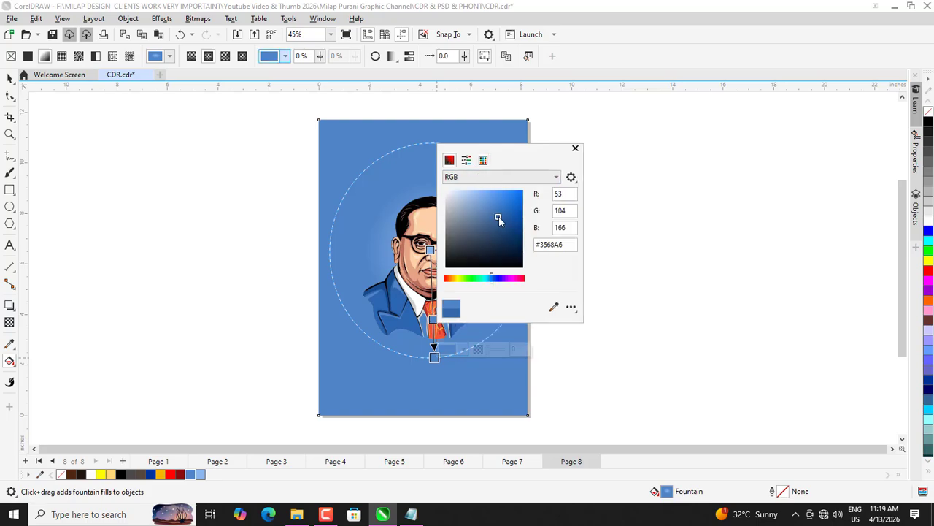
click(500, 226)
click(504, 234)
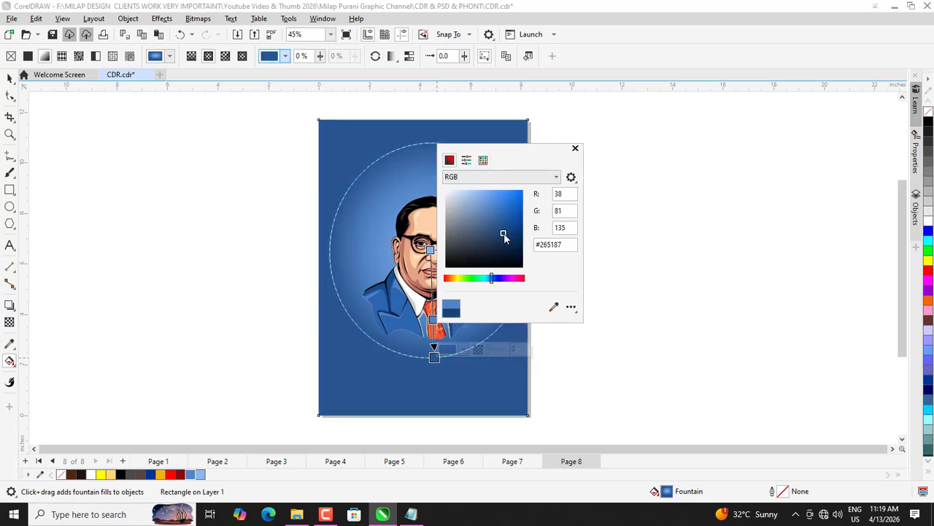
click(575, 148)
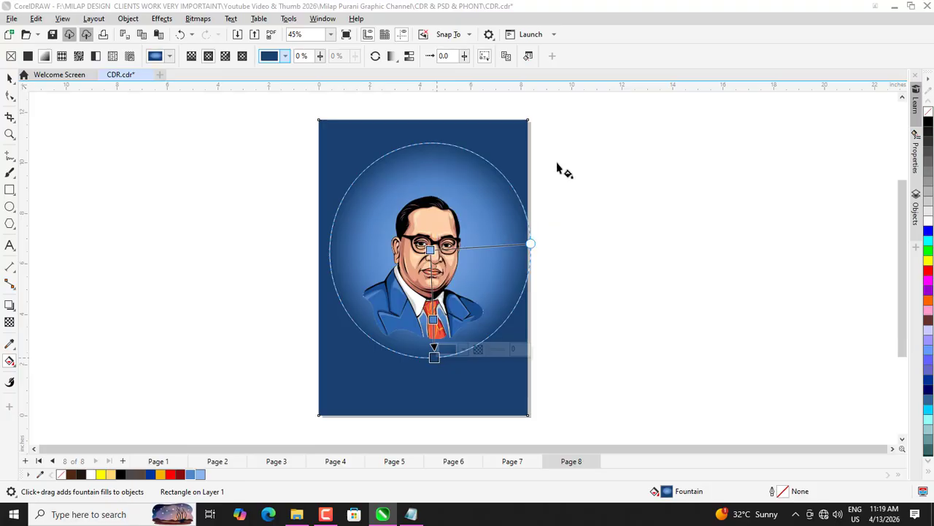
Step: Stretch the elliptical gradient outward until its outer node reaches the page's lower edge
drag(434, 358, 444, 420)
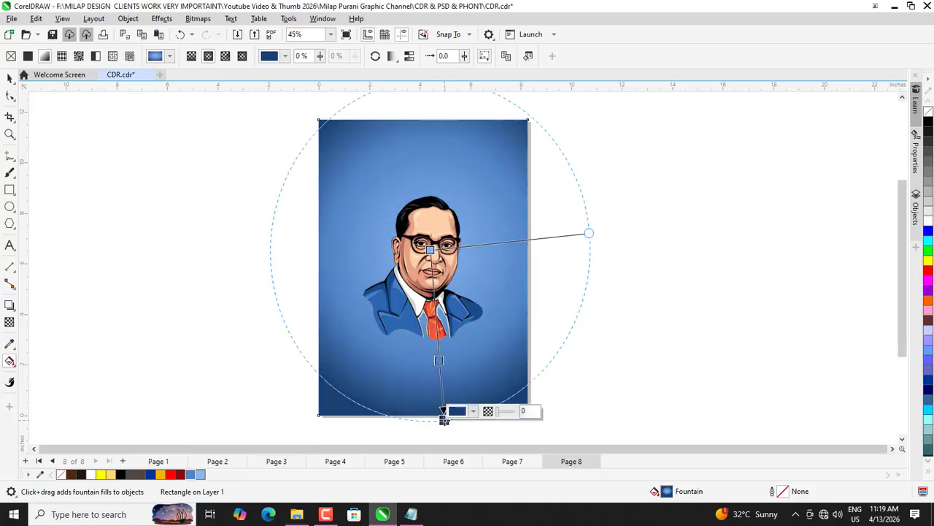
click(441, 360)
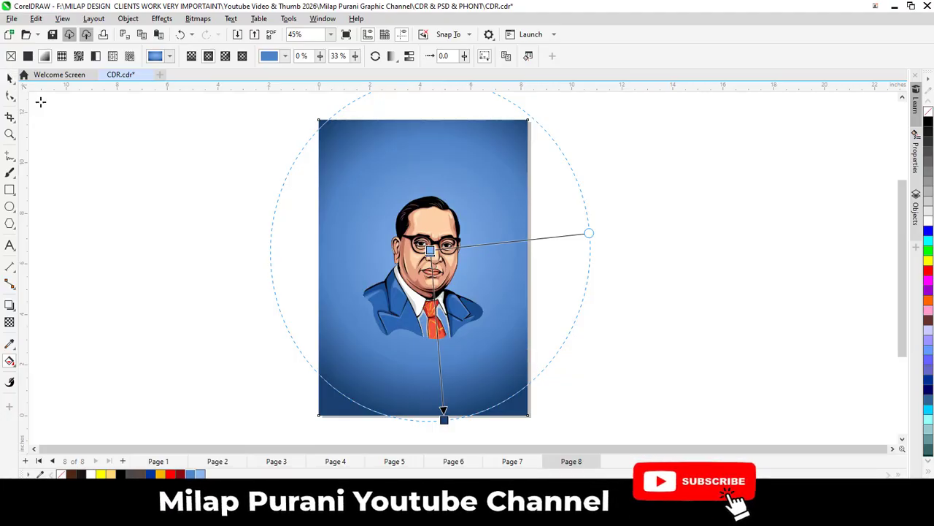
drag(440, 358, 438, 342)
key(ctrl+z)
click(10, 78)
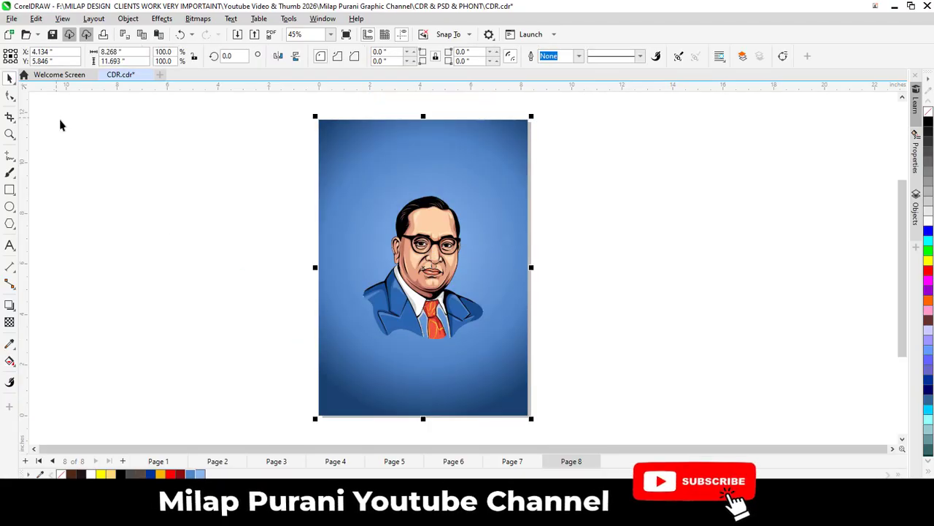
click(89, 138)
scroll(381, 245, down, 1)
click(422, 279)
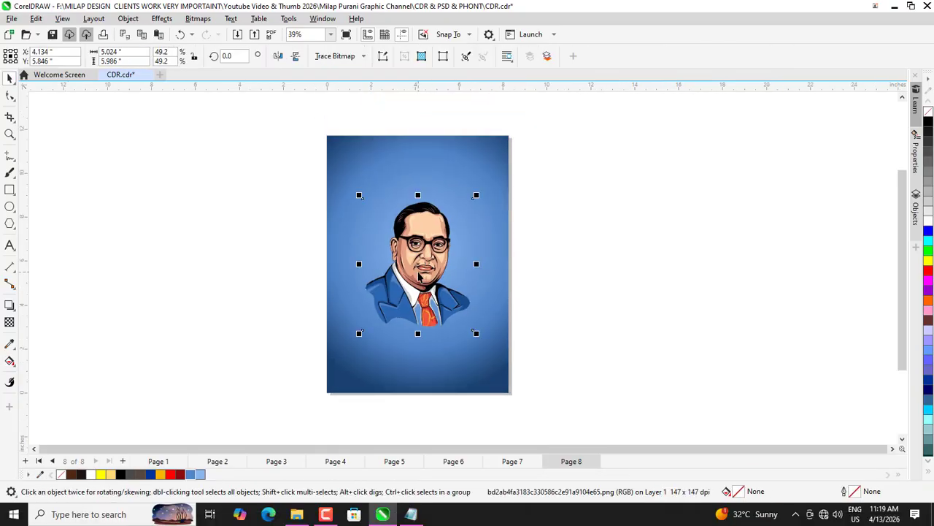
Step: Move the middle colour node of the background's elliptical gradient inward to the 51% position
click(338, 360)
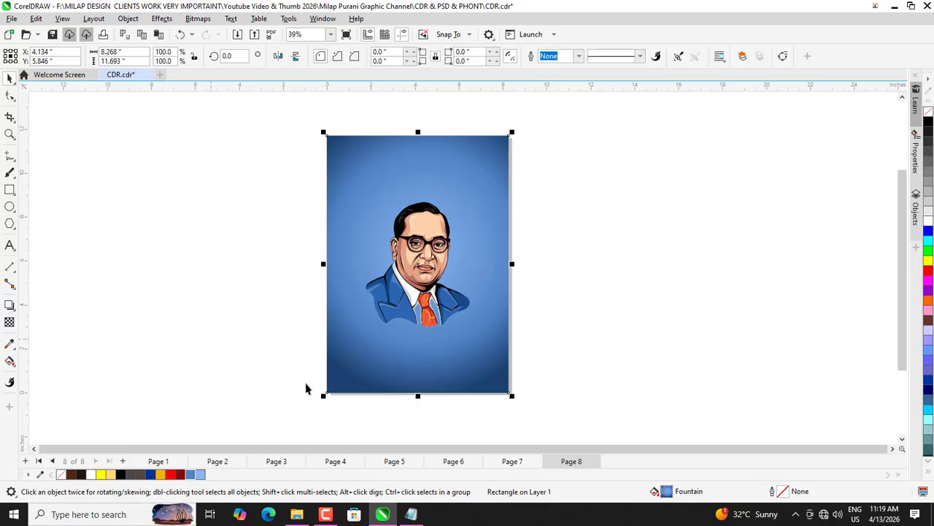
click(319, 389)
click(330, 385)
click(10, 360)
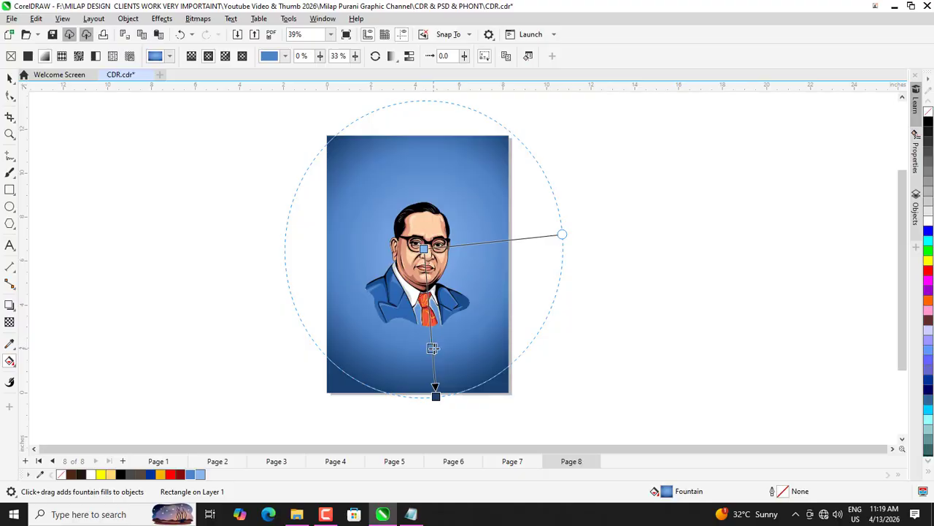
drag(432, 333, 431, 319)
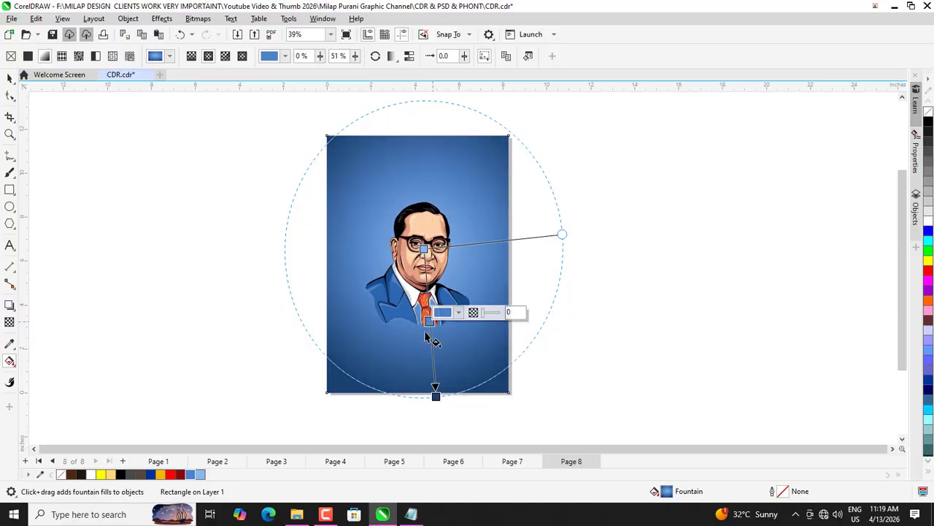
click(10, 78)
click(292, 274)
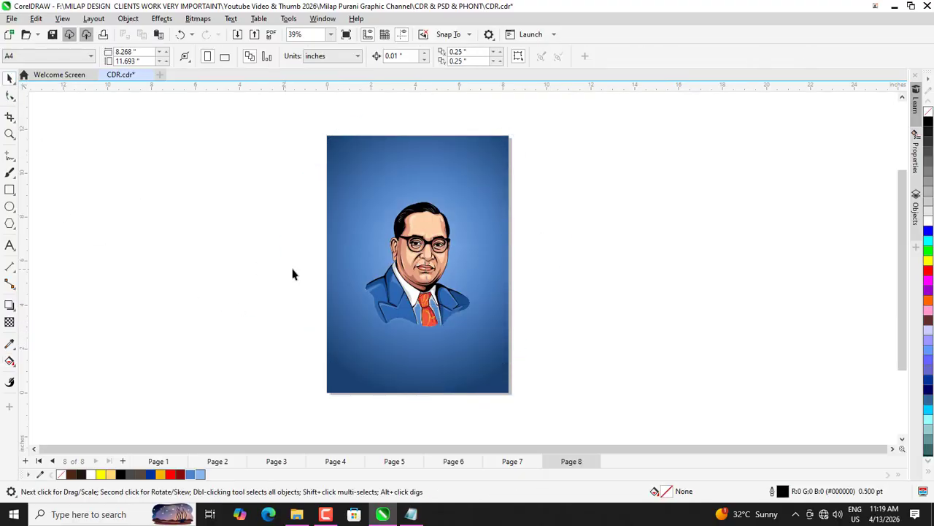
scroll(522, 331, down, 1)
click(408, 294)
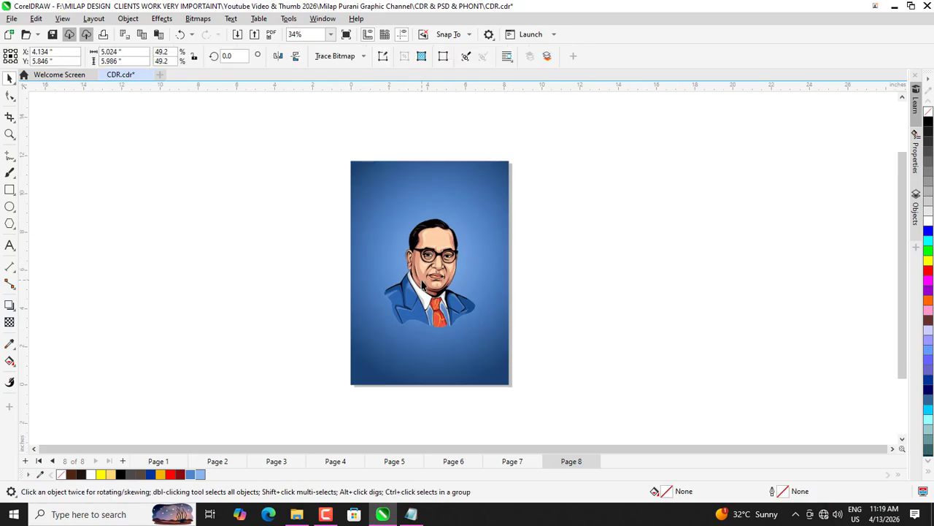
click(273, 279)
scroll(292, 266, up, 1)
key(ctrl+a)
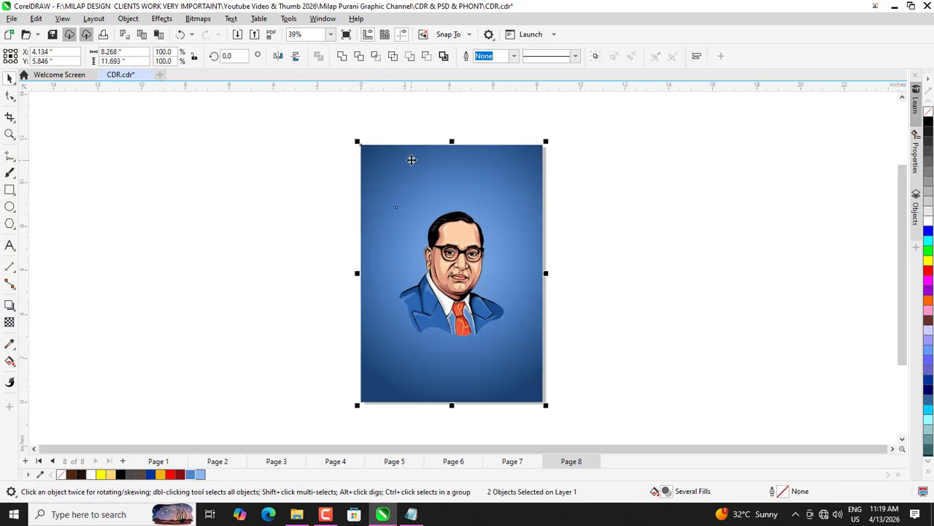
click(286, 233)
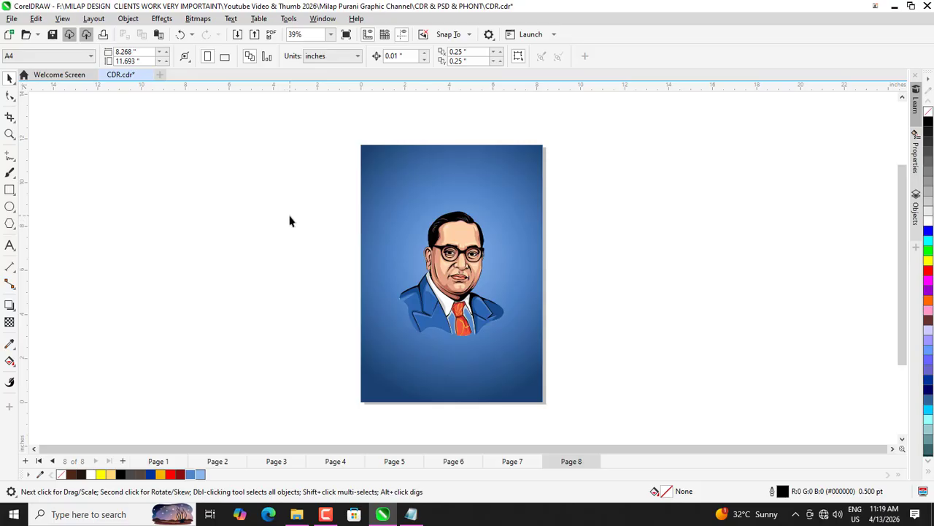
Step: Add the text "Ambedkar" below the portrait and enlarge it proportionally to about 4.6 inches wide
click(9, 246)
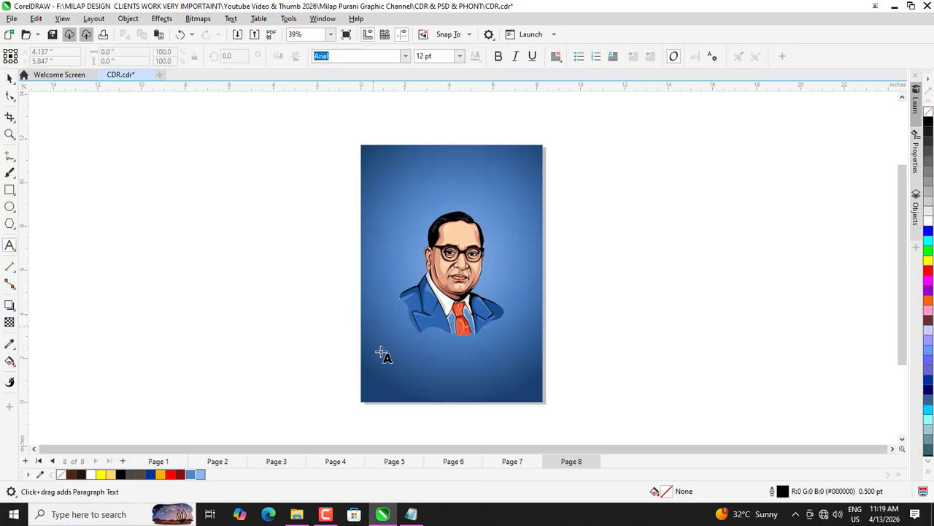
click(408, 352)
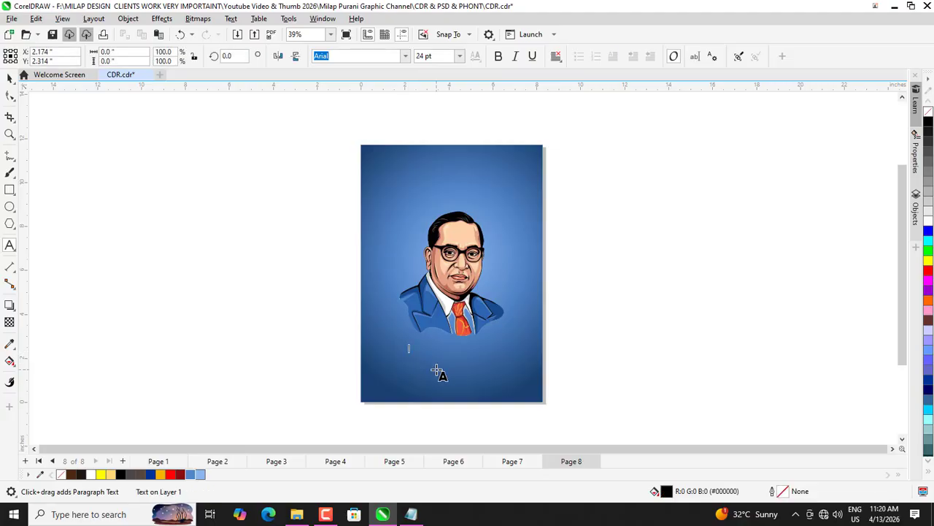
text(A)
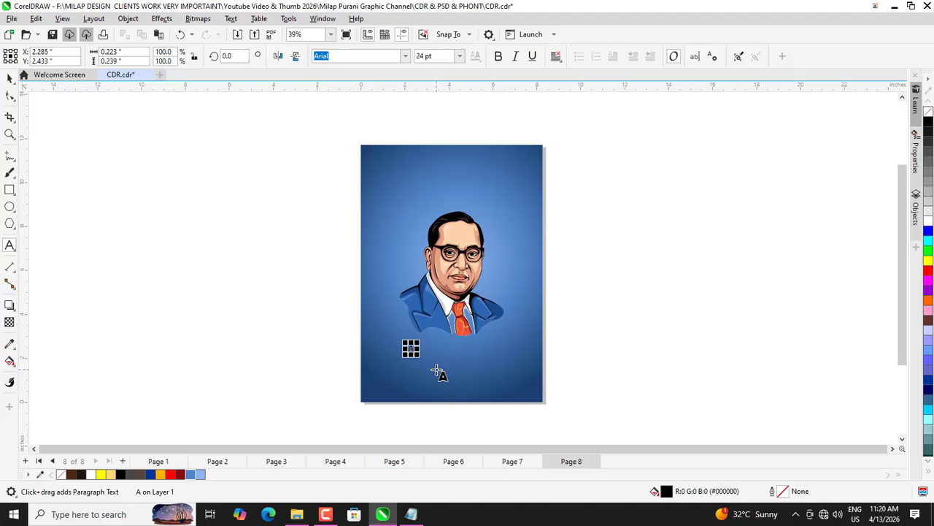
text(mbedkar)
key(Escape)
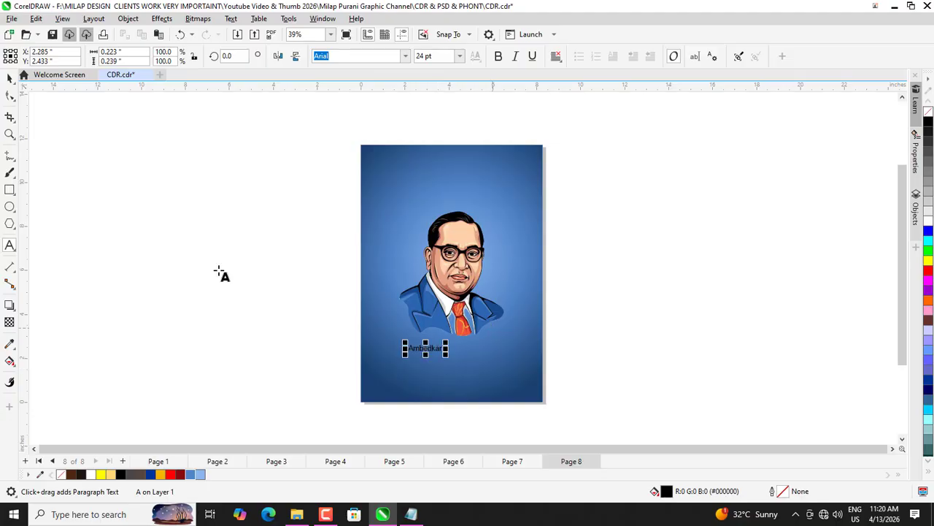
click(10, 78)
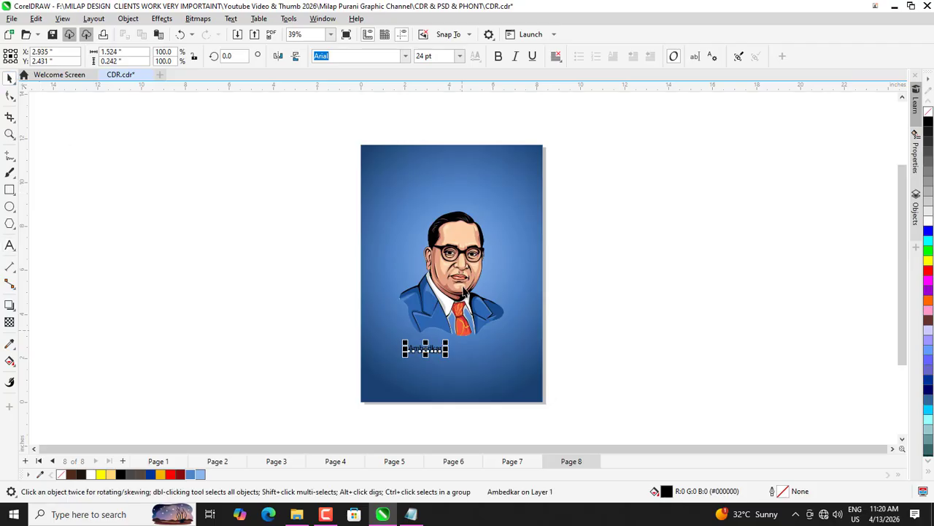
drag(446, 355, 515, 409)
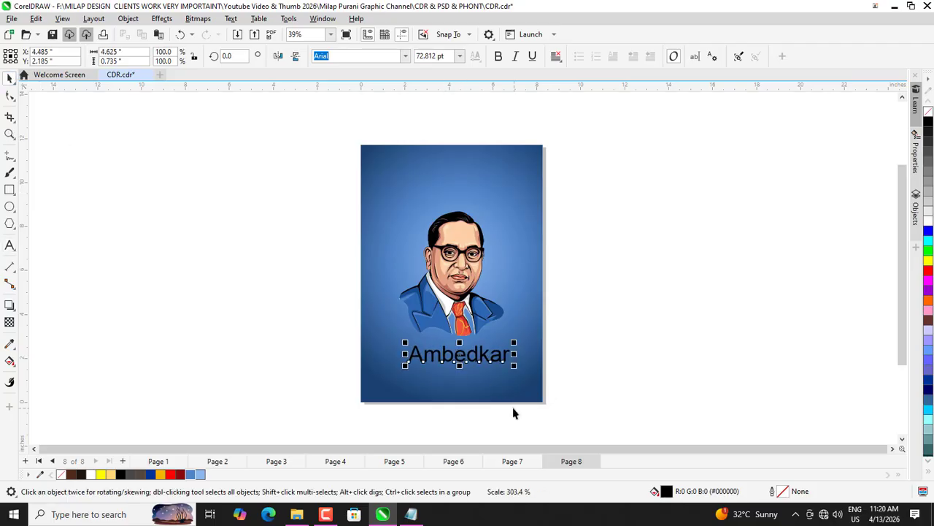
Step: Set the font of the "Ambedkar" text to Calibri Bold
scroll(203, 322, down, 1)
scroll(449, 358, up, 1)
scroll(449, 358, up, 3)
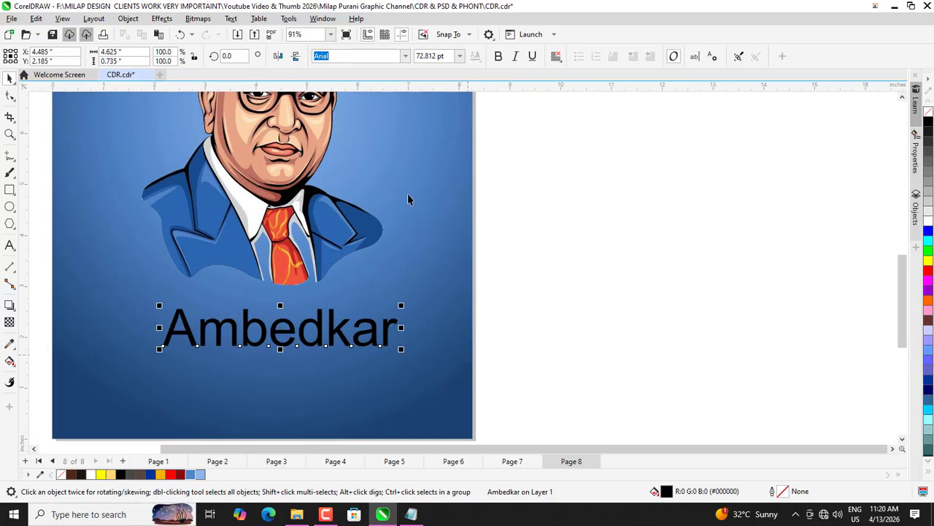
click(408, 57)
click(408, 57)
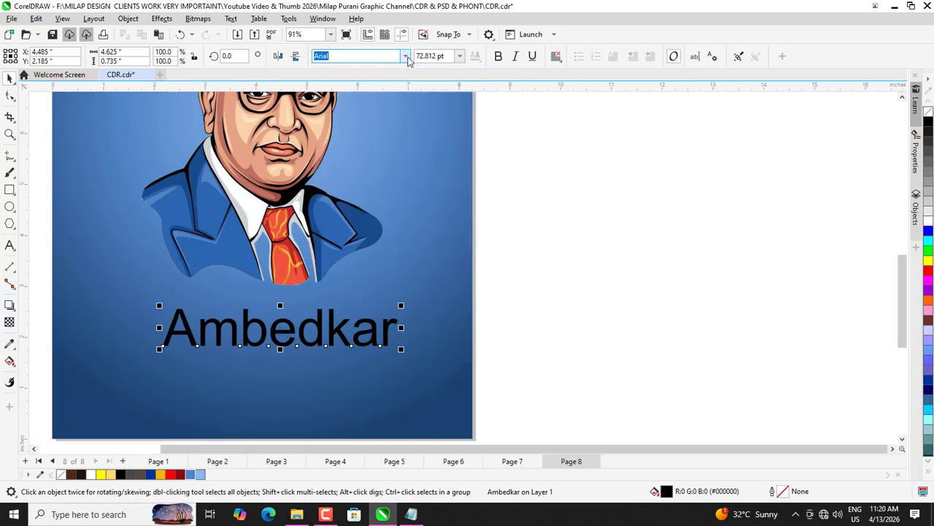
click(408, 58)
click(408, 58)
click(408, 57)
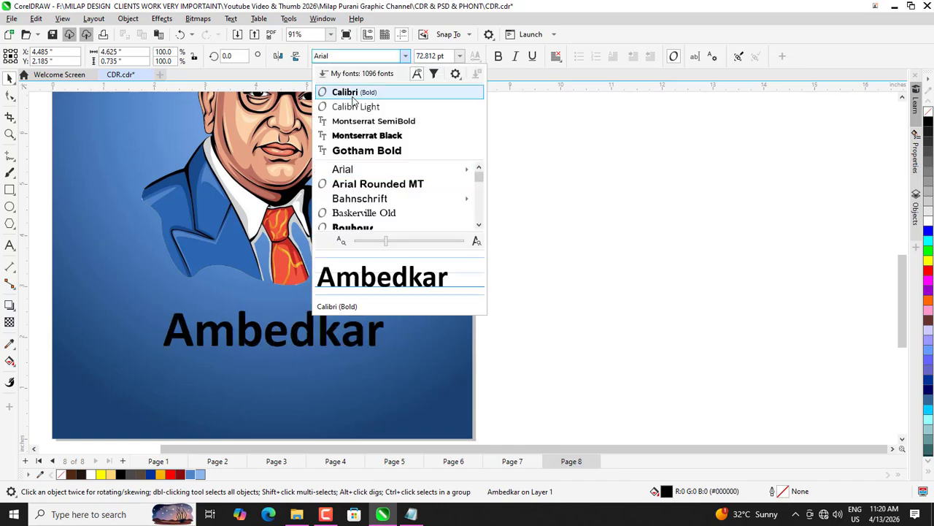
click(353, 97)
click(645, 377)
scroll(645, 378, down, 2)
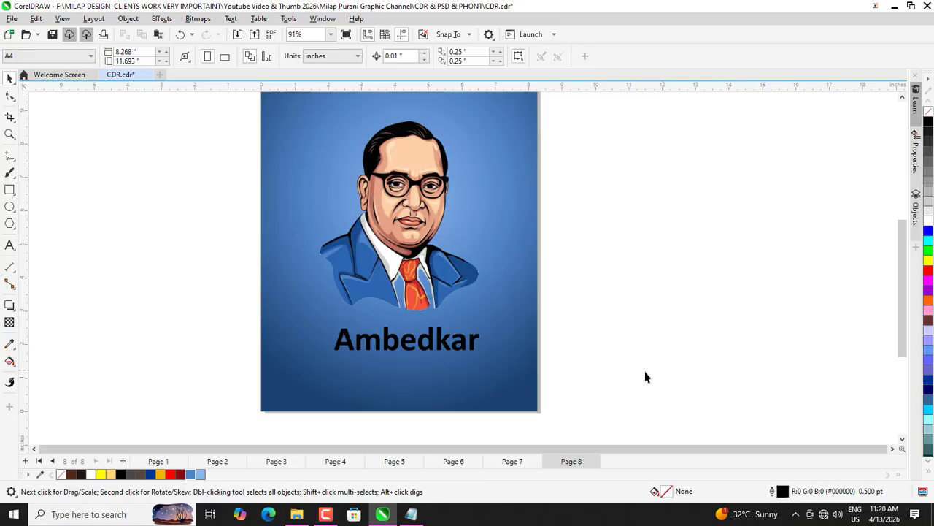
Step: Fill the "Ambedkar" text with white
click(394, 363)
click(387, 338)
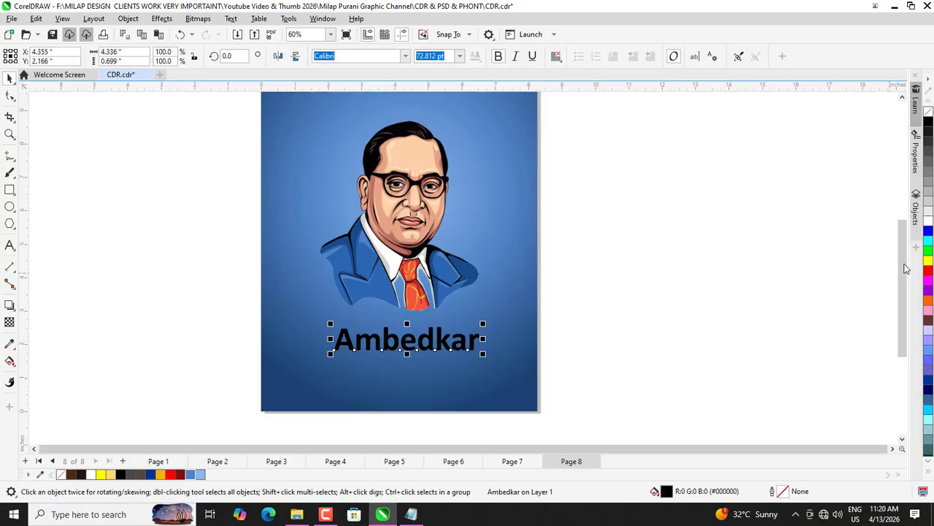
click(929, 221)
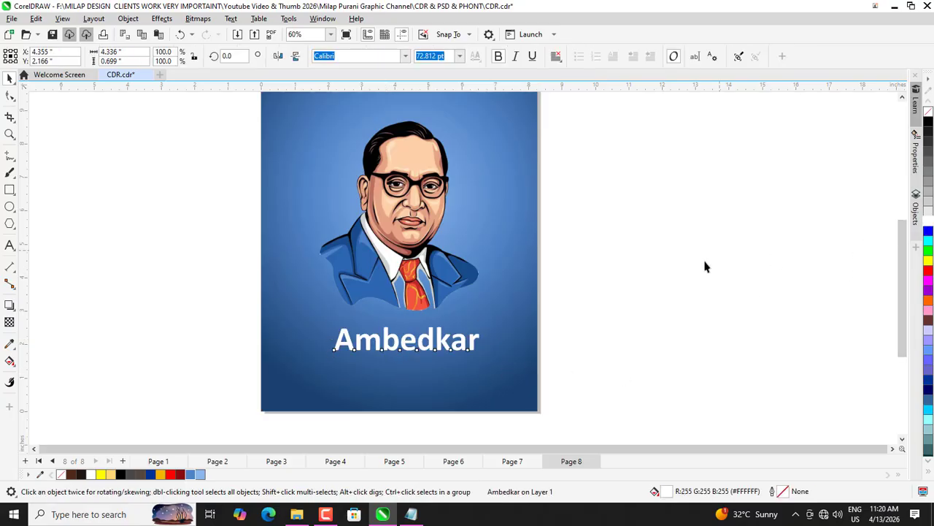
Step: Centre the "Ambedkar" text horizontally on the background rectangle
scroll(444, 428, down, 2)
scroll(366, 366, up, 3)
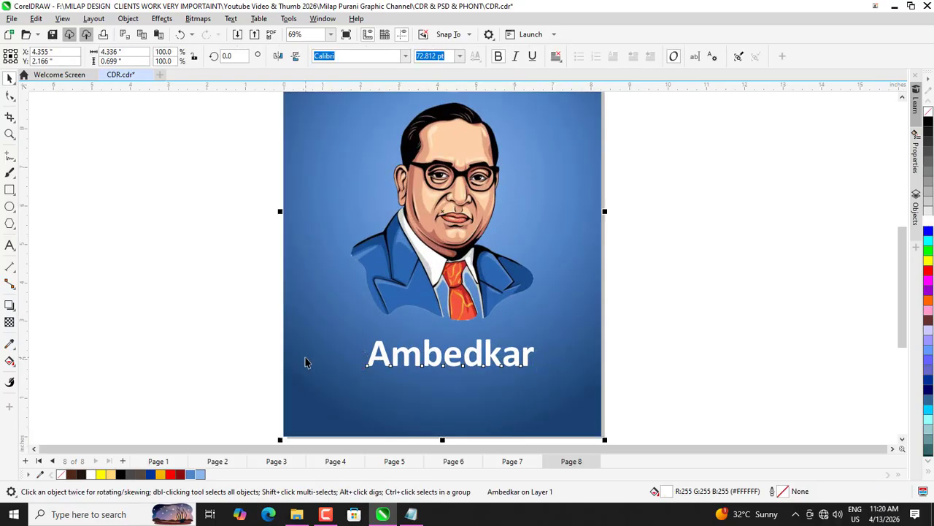
key(p)
click(165, 342)
scroll(383, 363, up, 1)
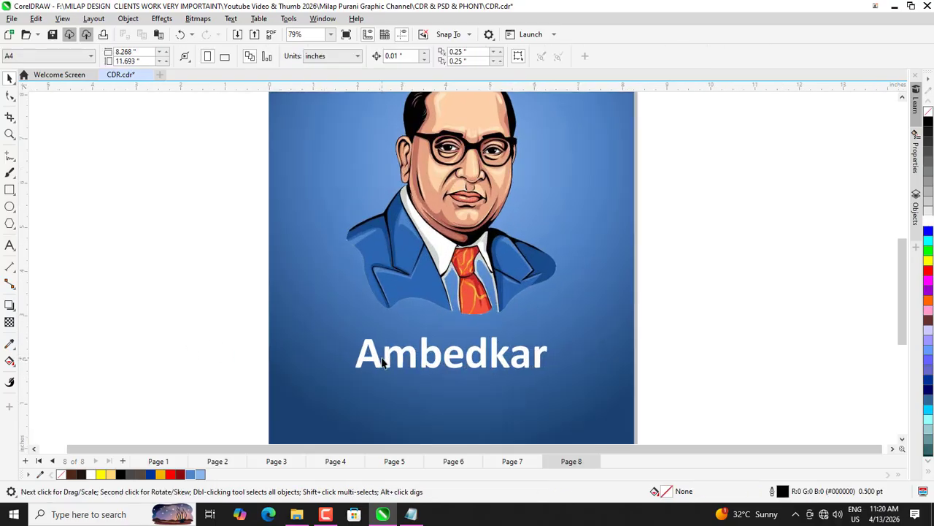
Step: Nudge the "Ambedkar" text up by about 0.08 inch, closer to the portrait
click(379, 364)
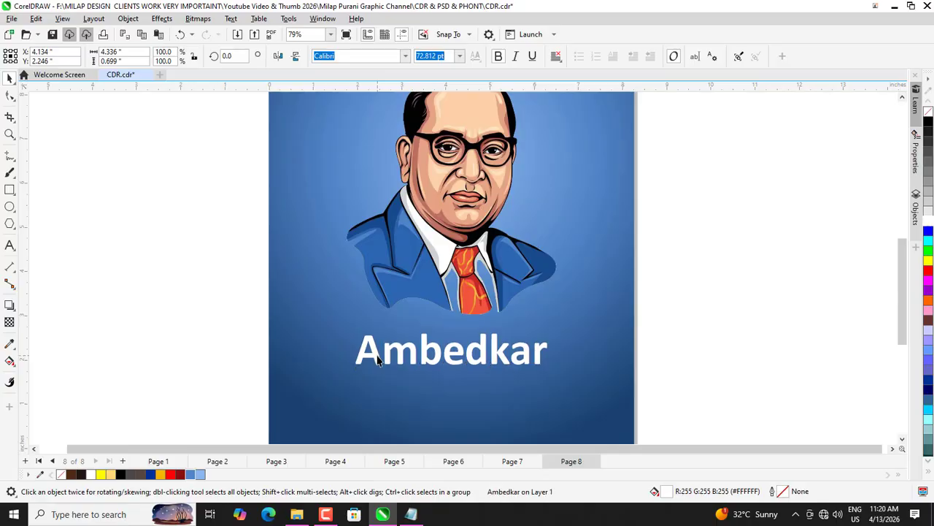
scroll(387, 358, down, 3)
click(265, 365)
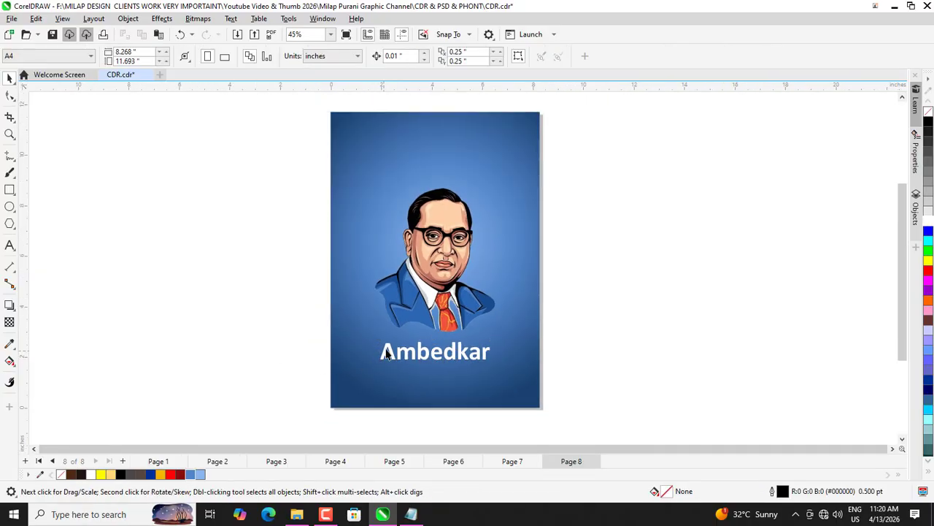
scroll(387, 354, up, 2)
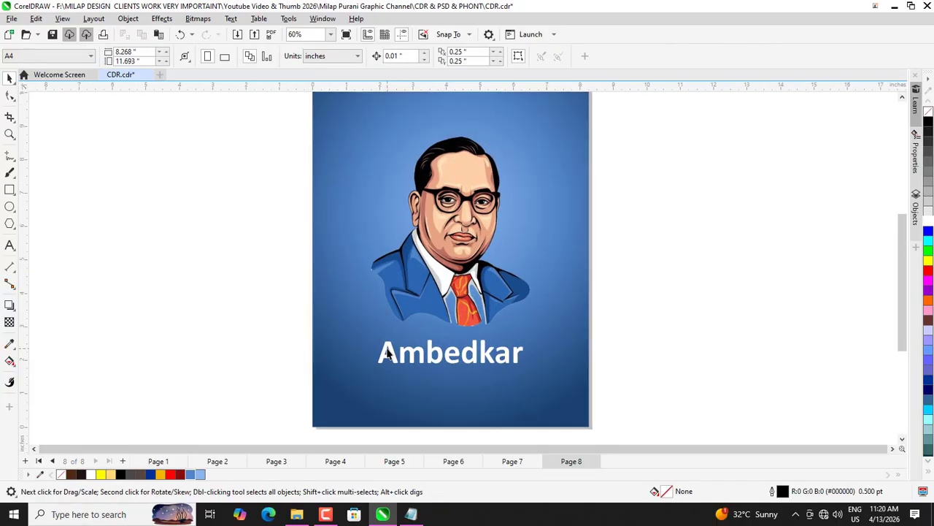
click(387, 354)
click(200, 333)
scroll(416, 365, down, 2)
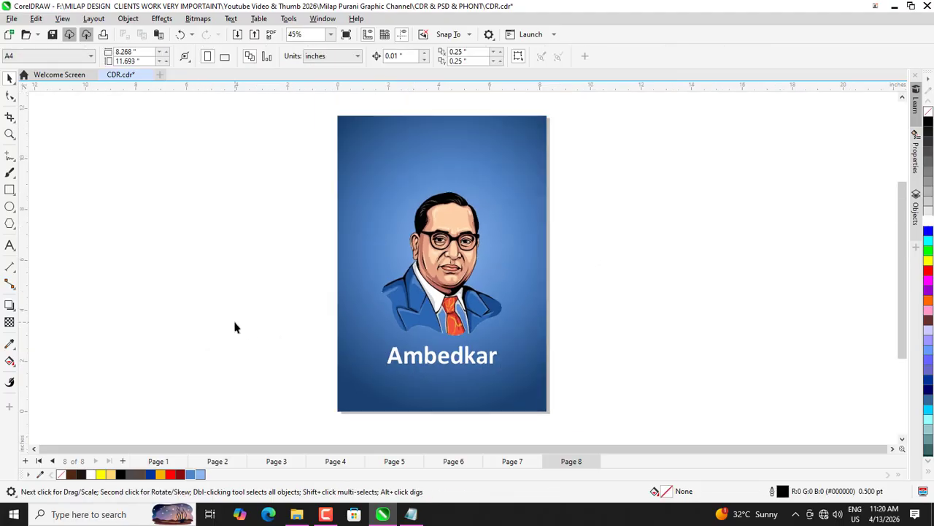
scroll(235, 327, up, 1)
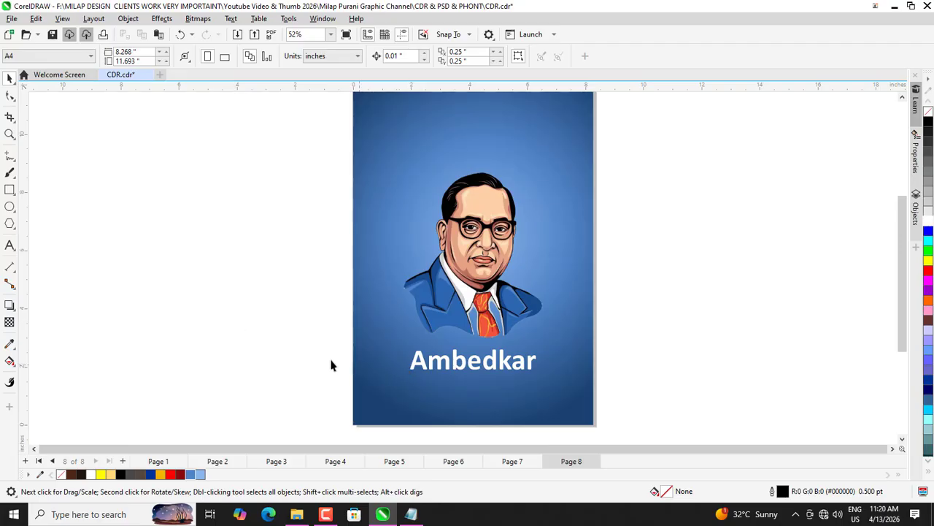
Step: Duplicate the "Ambedkar" text directly below itself and change the copy's wording to "Jayanti"
drag(425, 364, 422, 385)
right_click(422, 384)
double_click(422, 384)
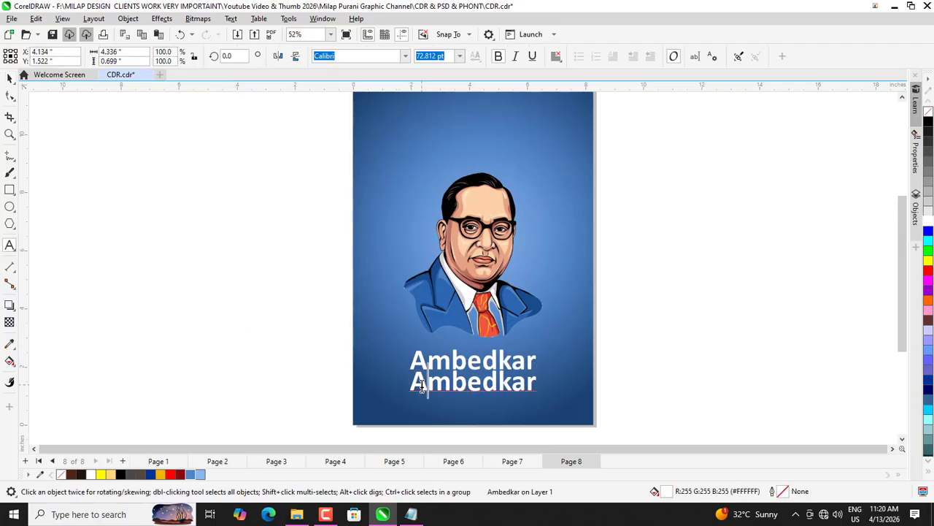
key(ctrl+a)
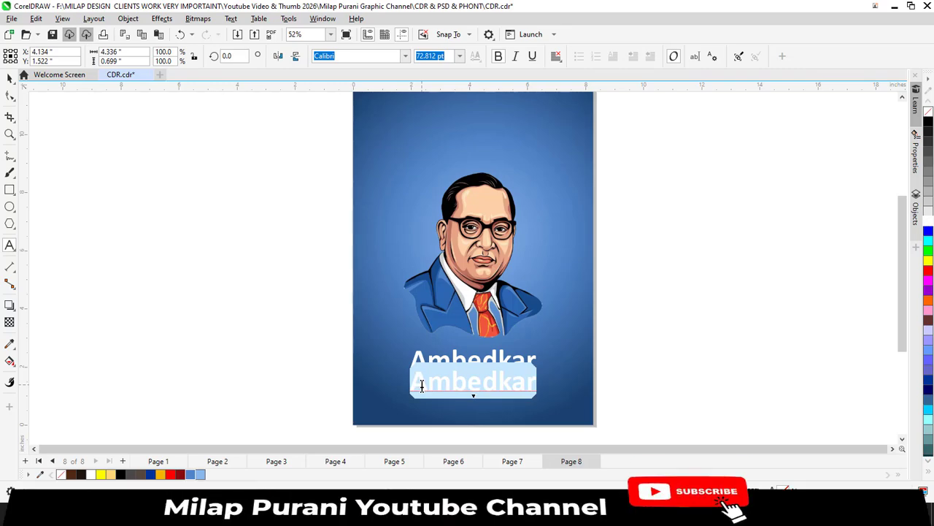
text(Jayanti)
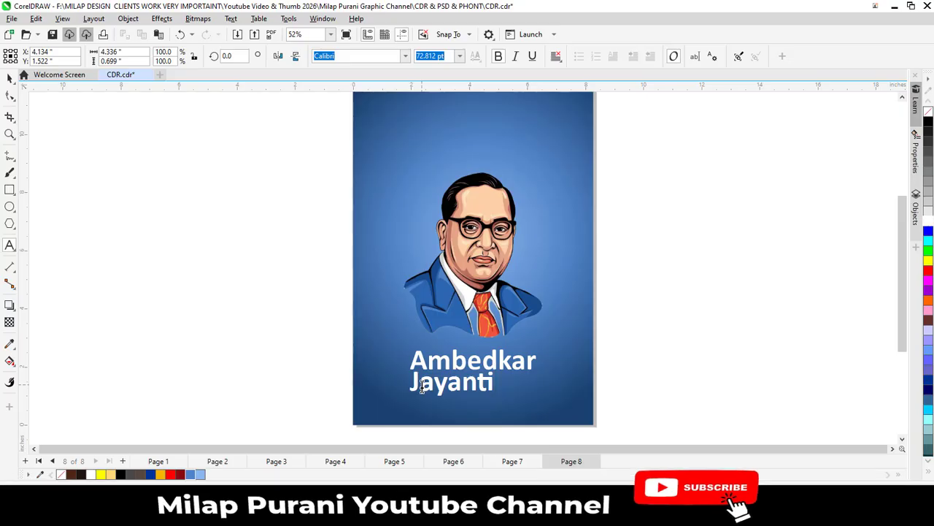
click(9, 78)
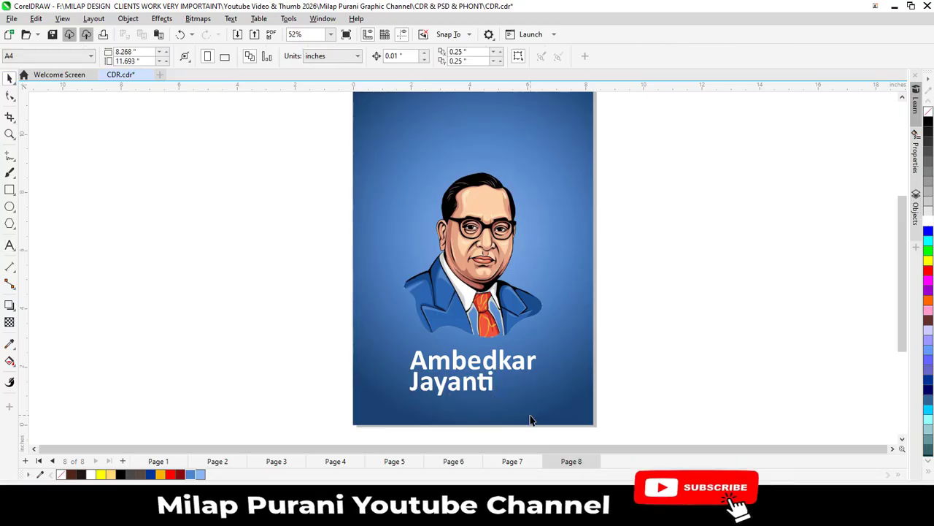
Step: Set the font of the "Jayanti" text to Calibri Light
scroll(529, 413, up, 2)
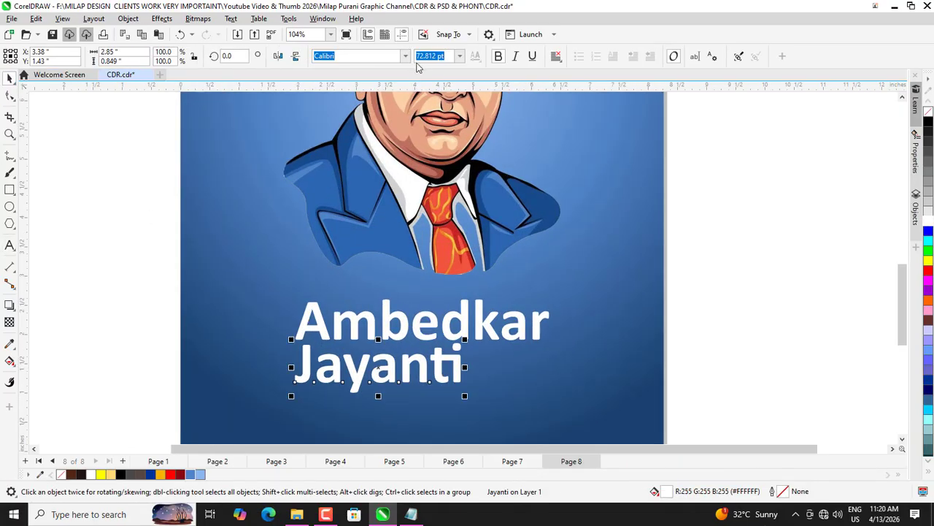
click(406, 56)
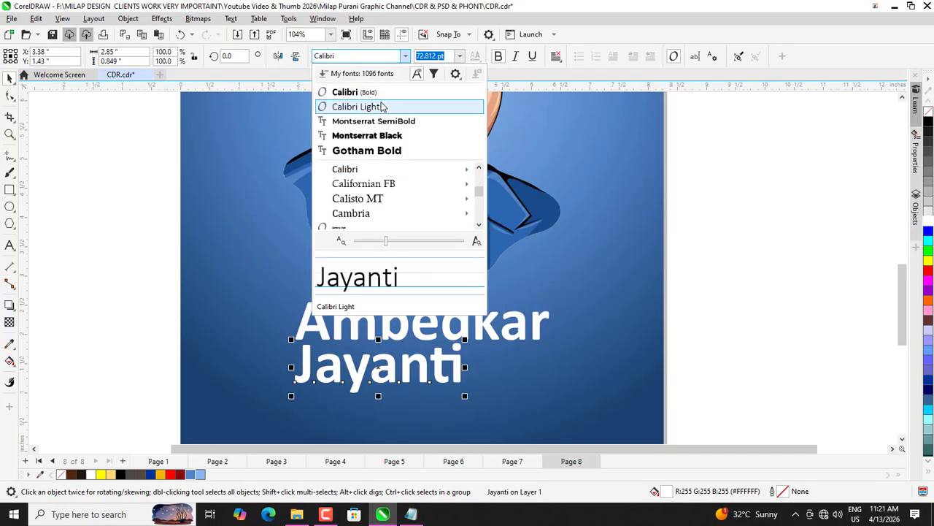
click(382, 107)
scroll(332, 250, down, 1)
scroll(332, 251, down, 1)
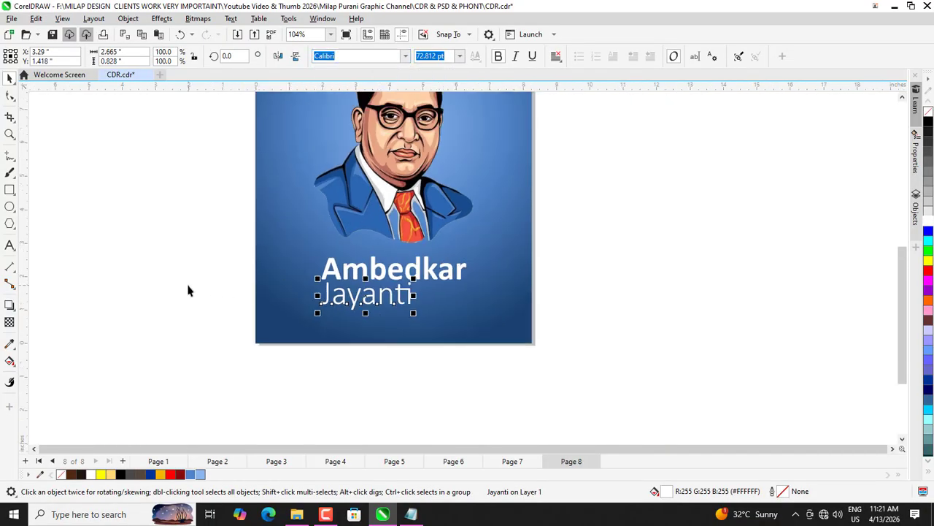
Step: Move the "Jayanti" text to the middle below "Ambedkar" and scale it down to about 53.7 pt
click(188, 289)
scroll(351, 300, up, 3)
drag(351, 301, 399, 310)
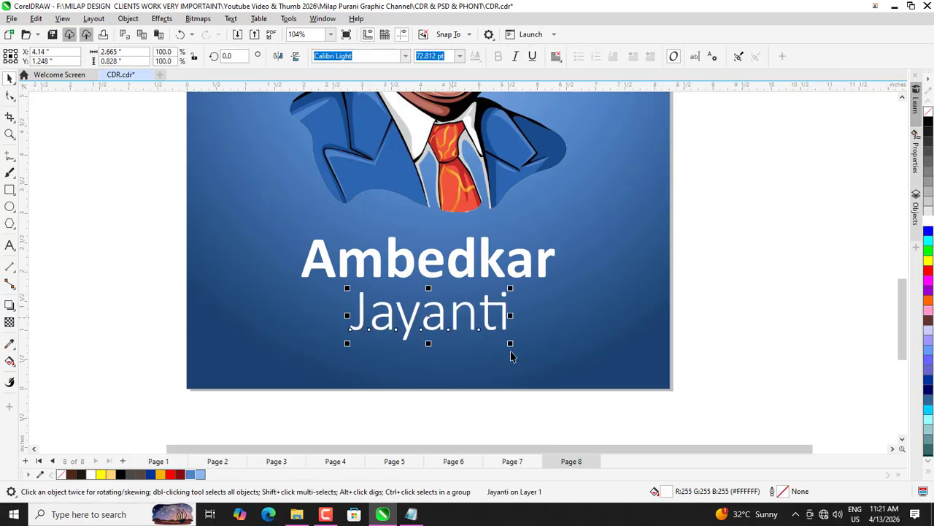
drag(511, 348, 490, 339)
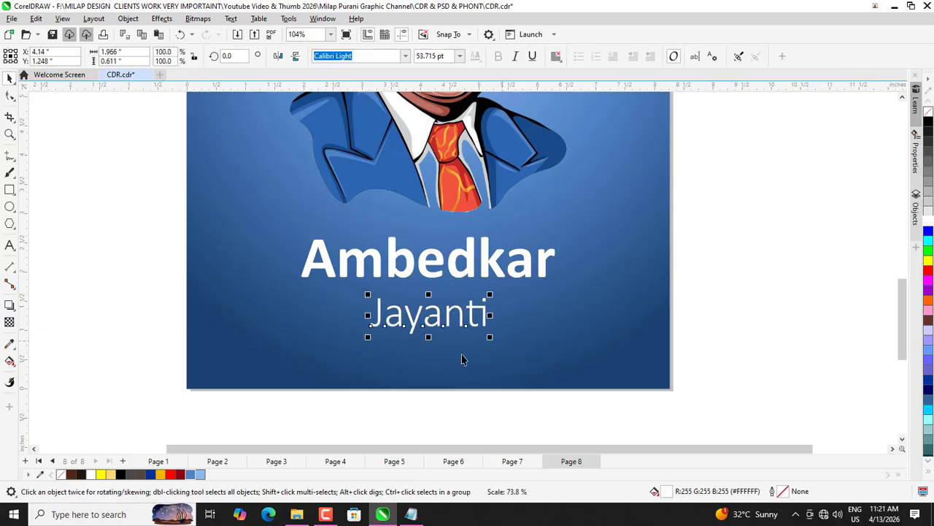
Step: Centre the "Jayanti" text horizontally on the "Ambedkar" text
scroll(456, 356, down, 2)
shift+click(438, 310)
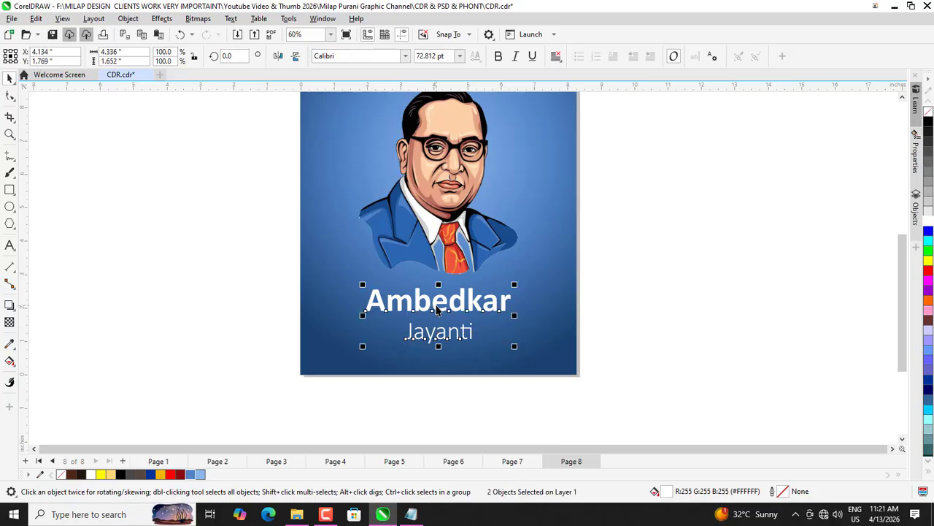
click(328, 316)
scroll(399, 337, down, 1)
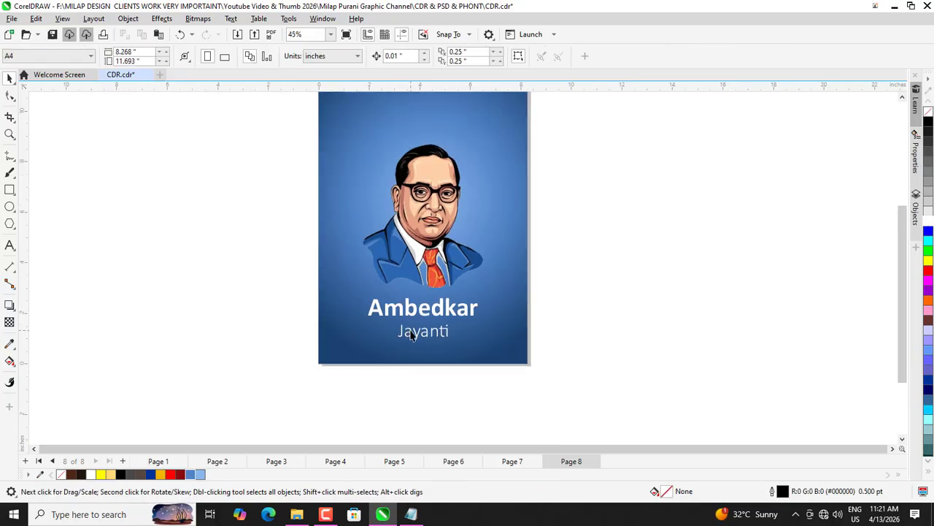
Step: Nudge the "Jayanti" text up by about 0.08 inch, closer to "Ambedkar"
click(411, 335)
scroll(420, 318, up, 2)
key(Up)
key(Up)
key(Up)
key(Up)
key(Up)
key(Up)
key(Up)
key(Up)
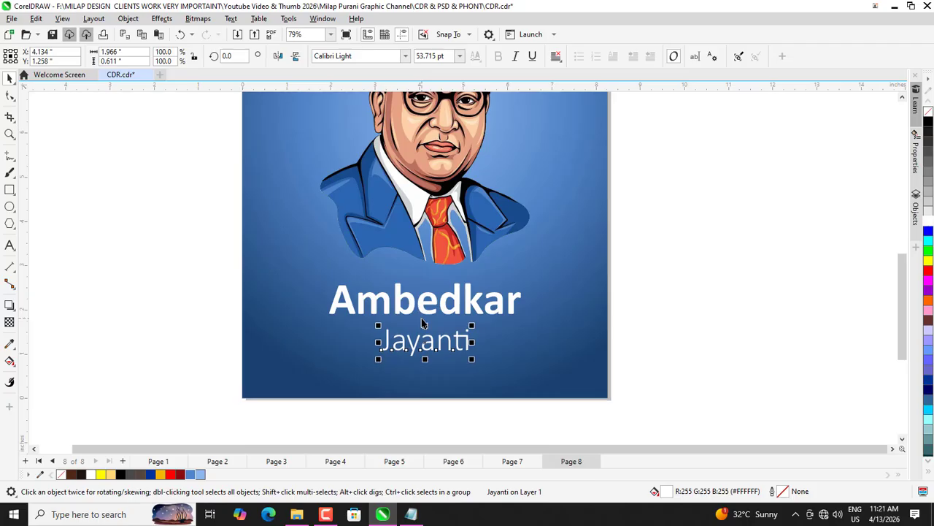
click(713, 282)
scroll(481, 320, down, 1)
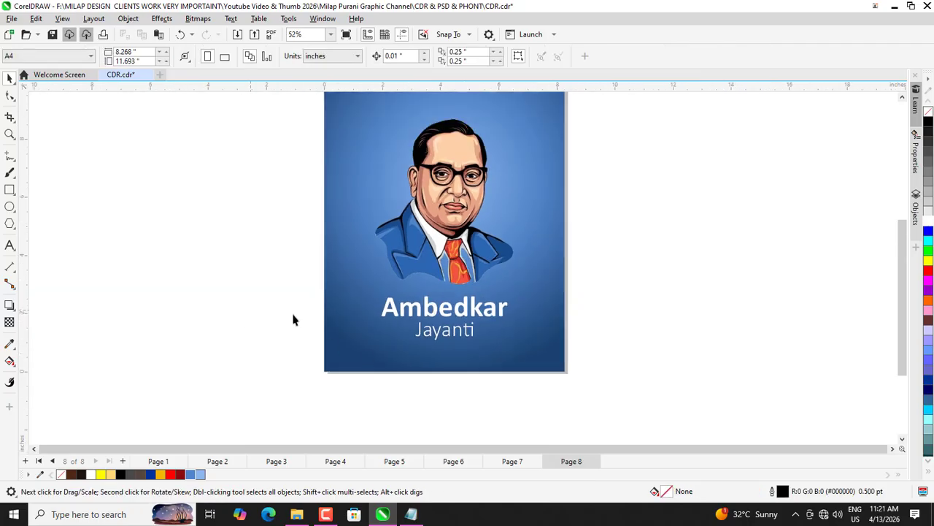
Step: Add a black Multiply drop shadow with opacity 50 and feather 15 across the "Ambedkar" text
scroll(292, 319, down, 1)
scroll(468, 181, up, 1)
scroll(464, 247, down, 1)
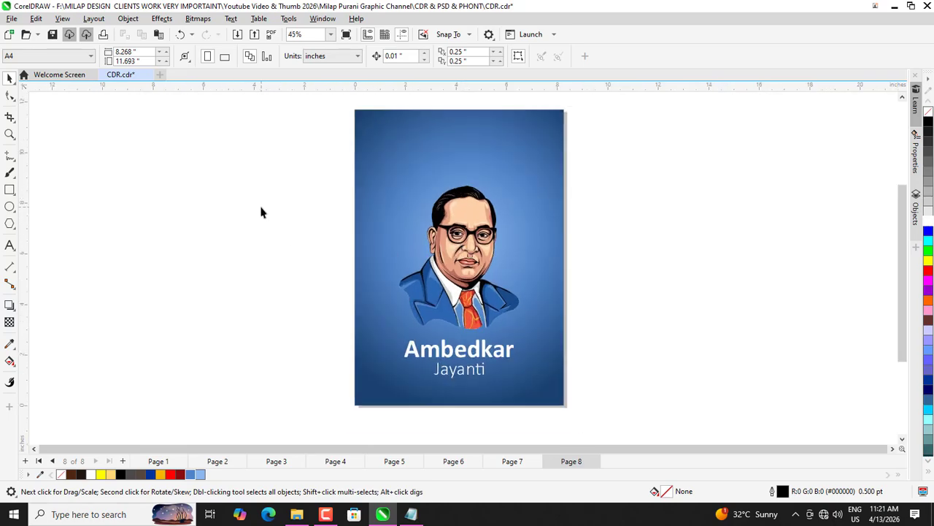
scroll(438, 369, up, 1)
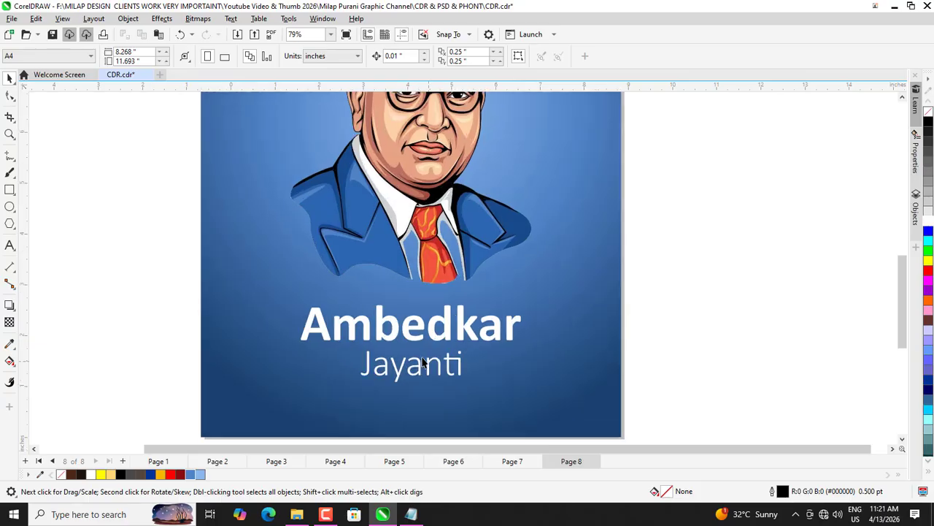
click(407, 343)
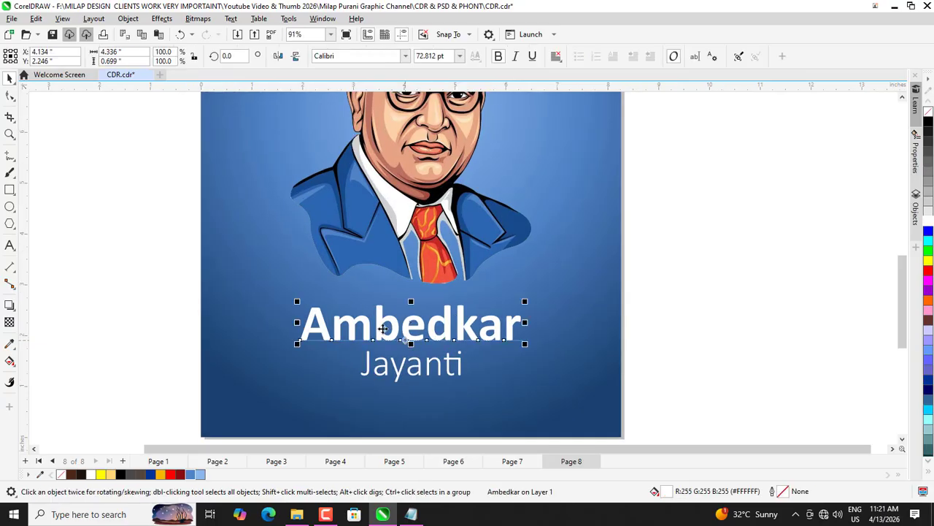
click(9, 304)
scroll(312, 334, up, 3)
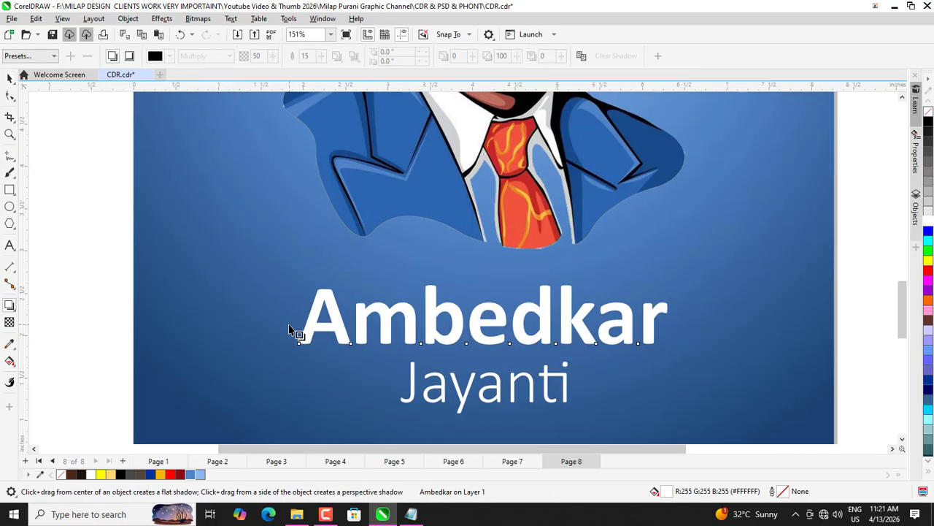
drag(300, 316, 666, 320)
scroll(454, 281, down, 2)
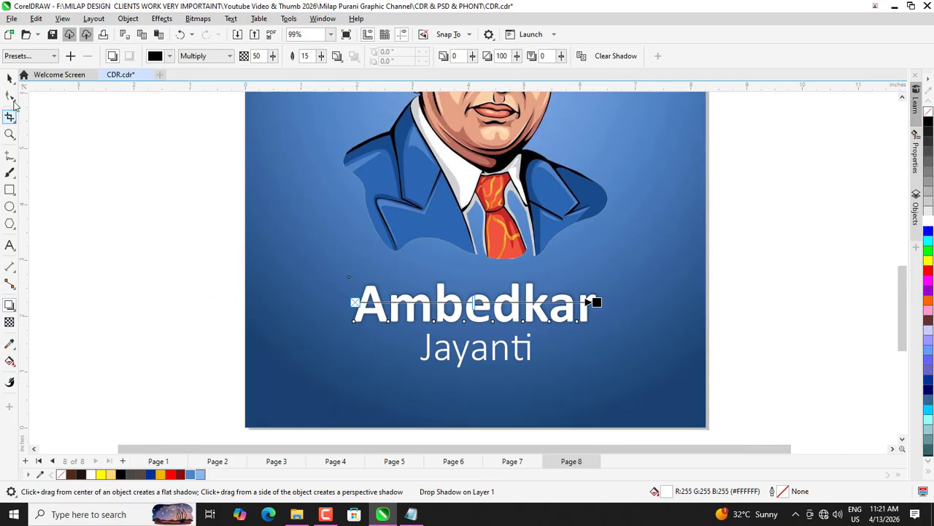
click(10, 78)
click(212, 271)
scroll(292, 336, down, 1)
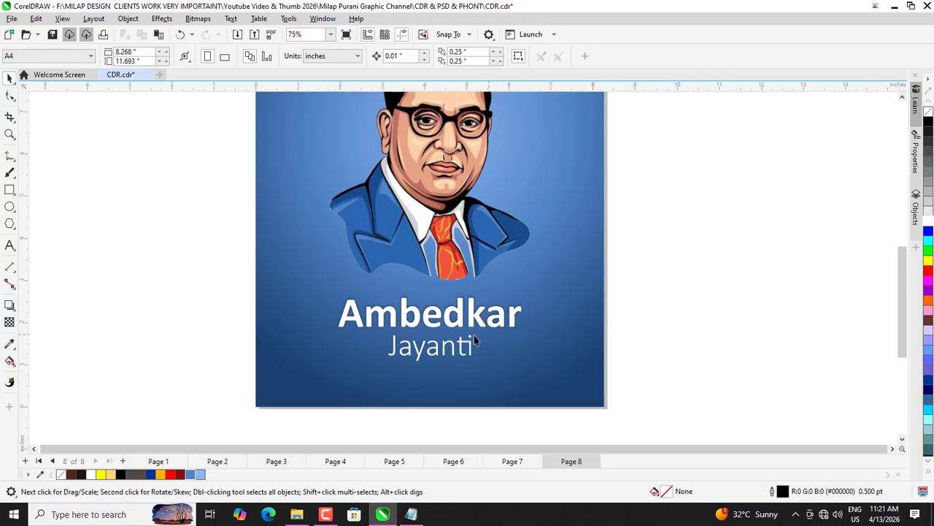
scroll(442, 353, down, 1)
scroll(288, 329, down, 1)
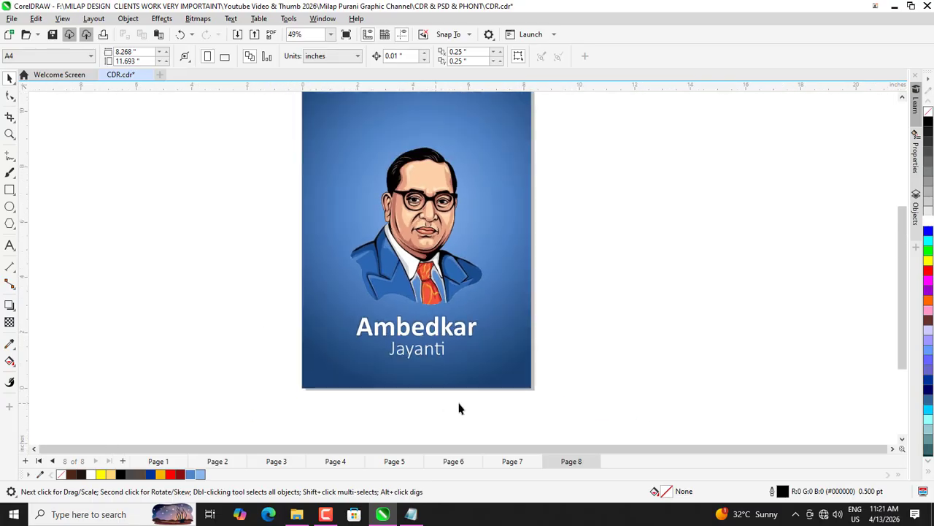
scroll(315, 334, up, 1)
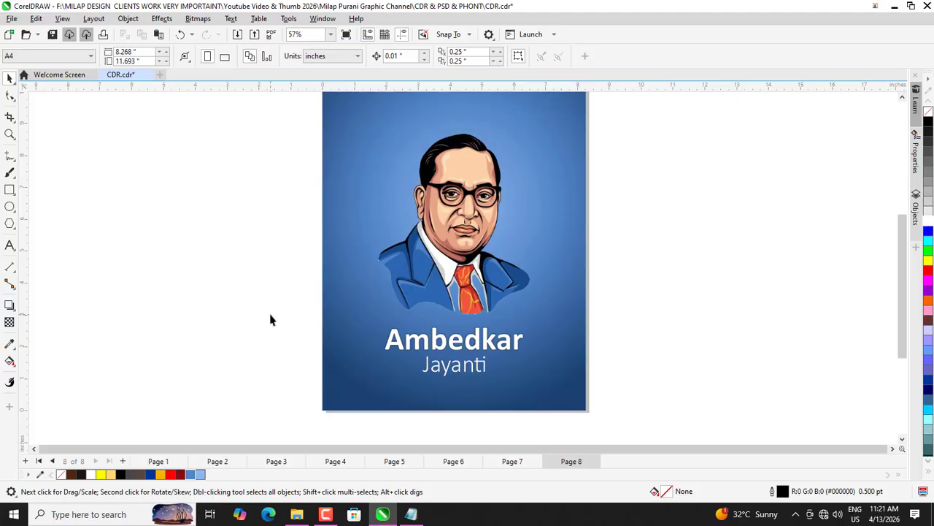
scroll(351, 359, down, 1)
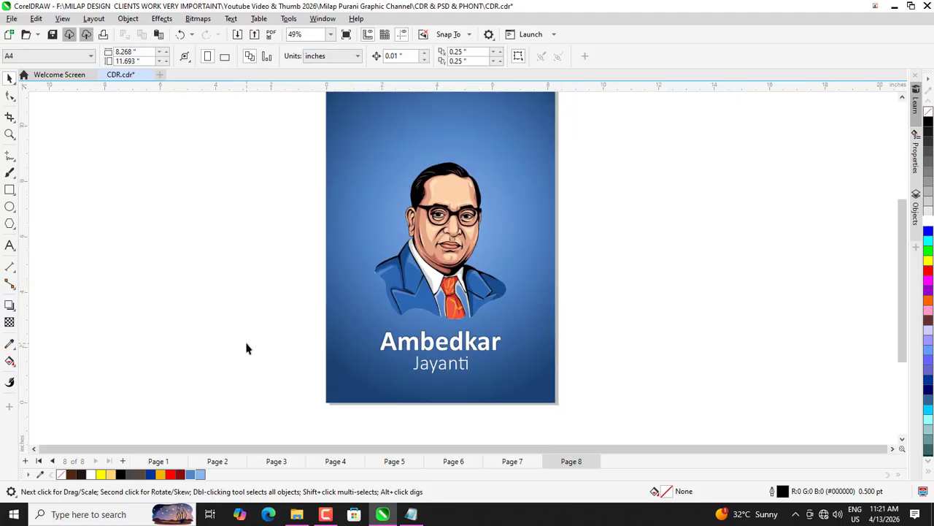
scroll(365, 362, down, 1)
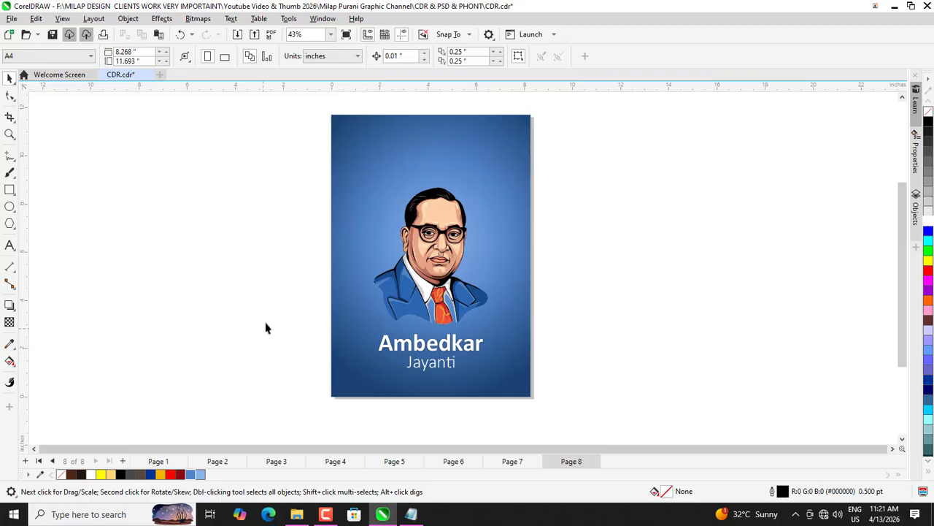
click(340, 312)
click(187, 317)
scroll(410, 412, up, 1)
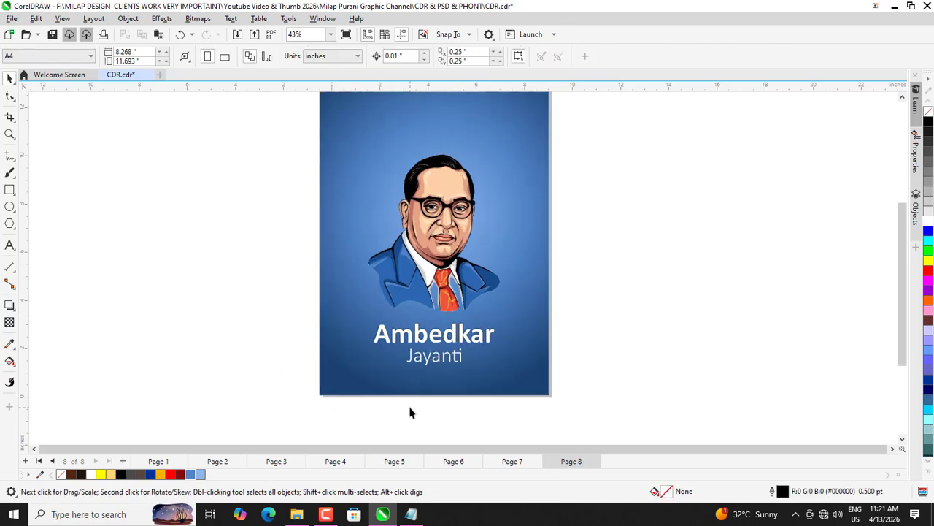
scroll(410, 412, up, 2)
Step: Switch to Notepad and copy the whole Ambedkar Jayanti description from the TX file
click(411, 514)
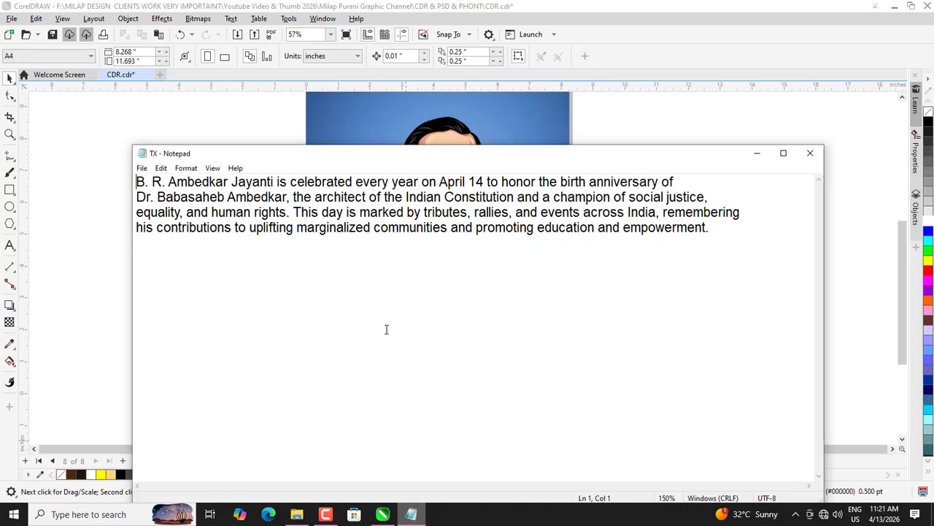
drag(136, 181, 726, 229)
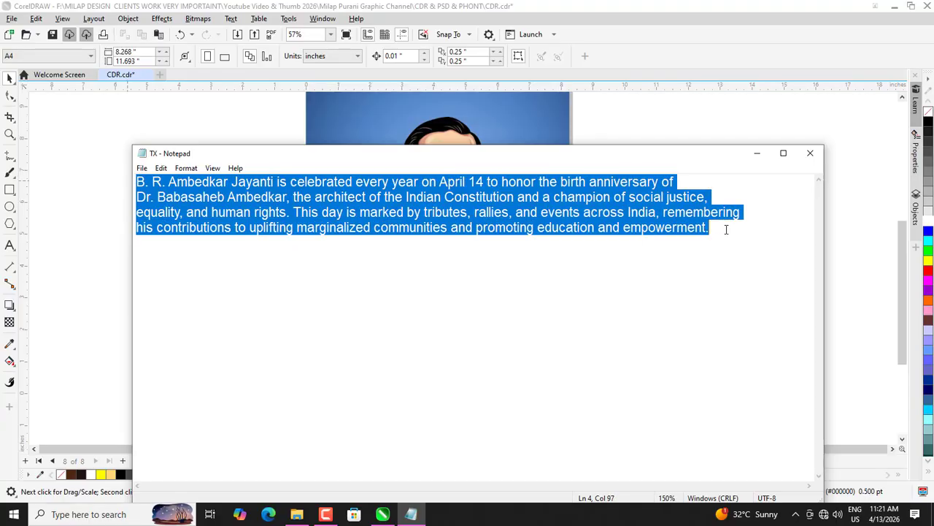
click(757, 154)
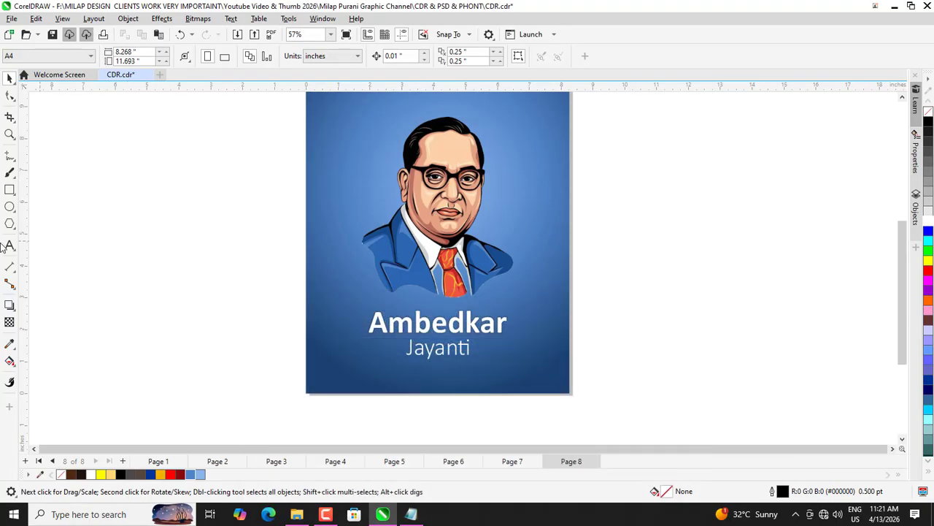
Step: Paste the copied description into the CorelDRAW poster as a new text object
click(9, 245)
click(343, 165)
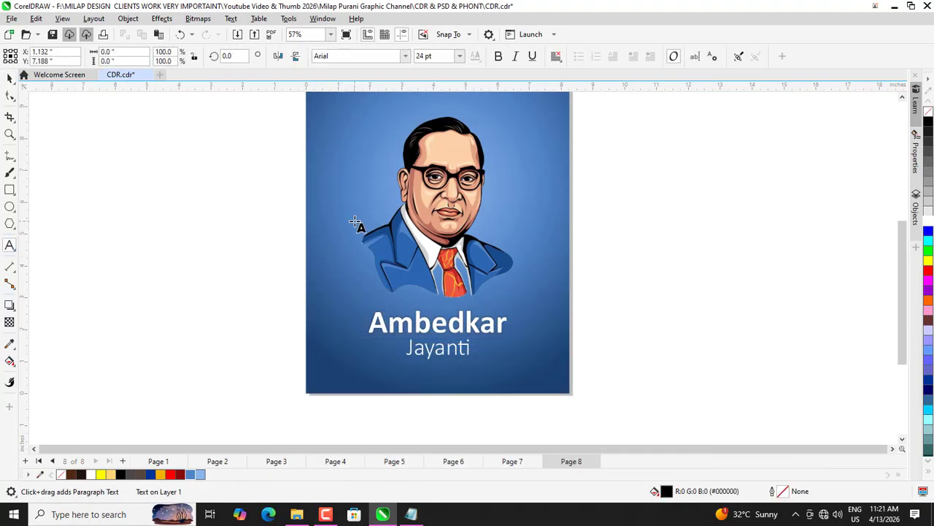
key(ctrl+v)
click(9, 77)
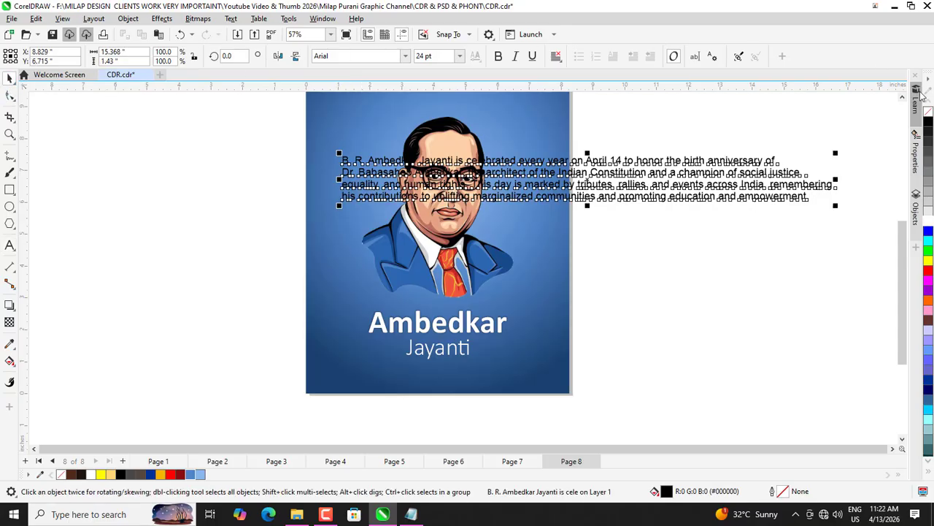
Step: Colour the description text white and scale it down to about 6.75 inches wide
click(928, 221)
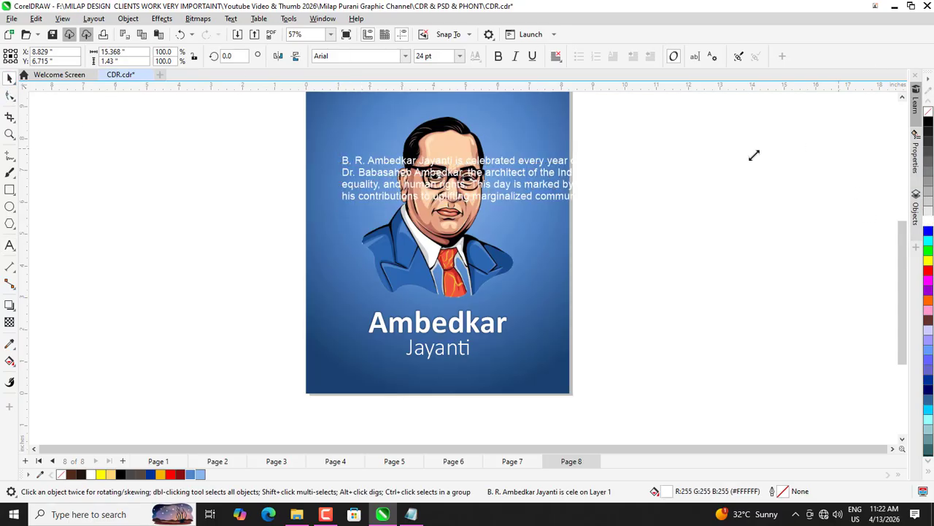
drag(754, 155, 556, 132)
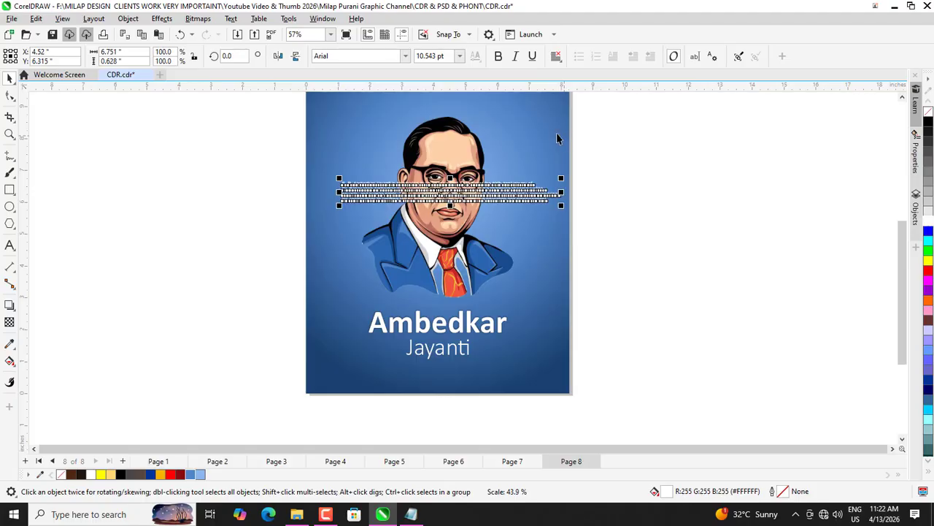
Step: Set the description text to centre alignment and move it below "Jayanti" near the poster's lower edge
click(555, 56)
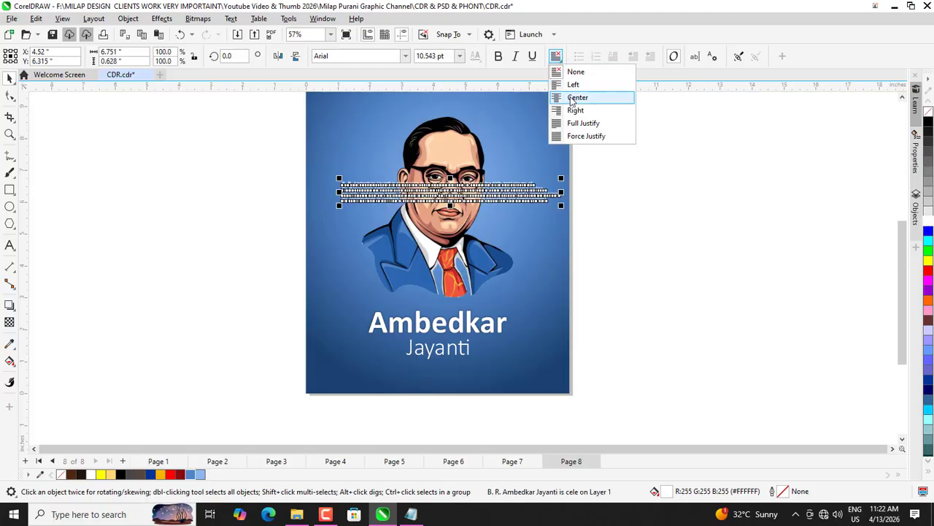
click(566, 95)
click(636, 125)
drag(476, 203, 459, 379)
scroll(161, 176, down, 1)
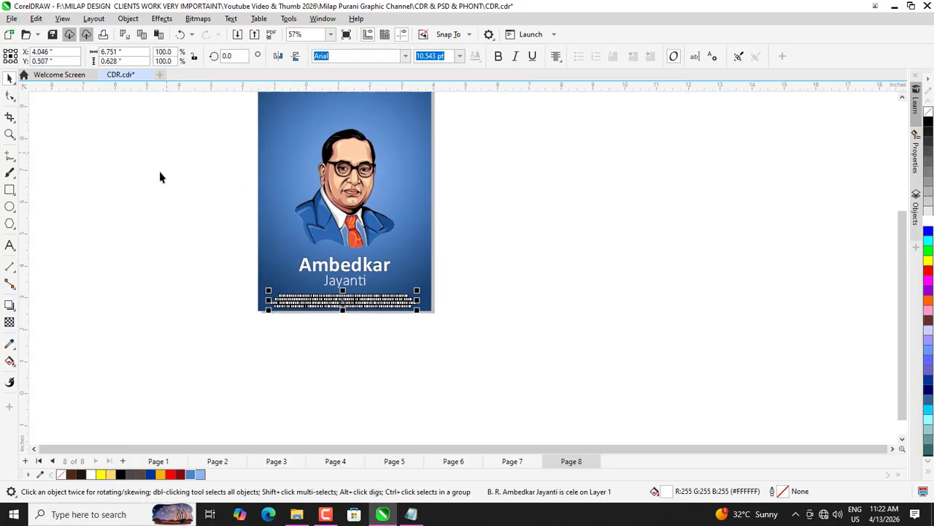
Step: Set the font of the description text to Calibri Light
scroll(314, 259, up, 3)
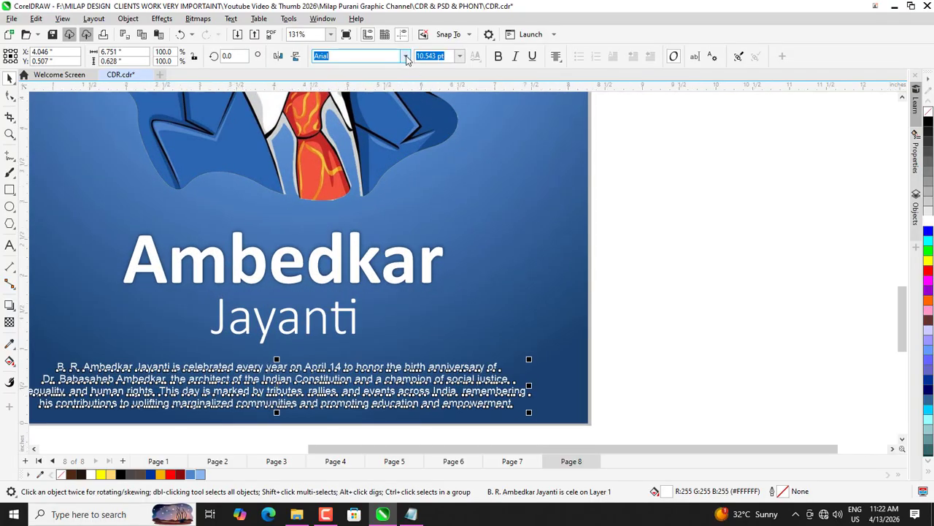
click(405, 56)
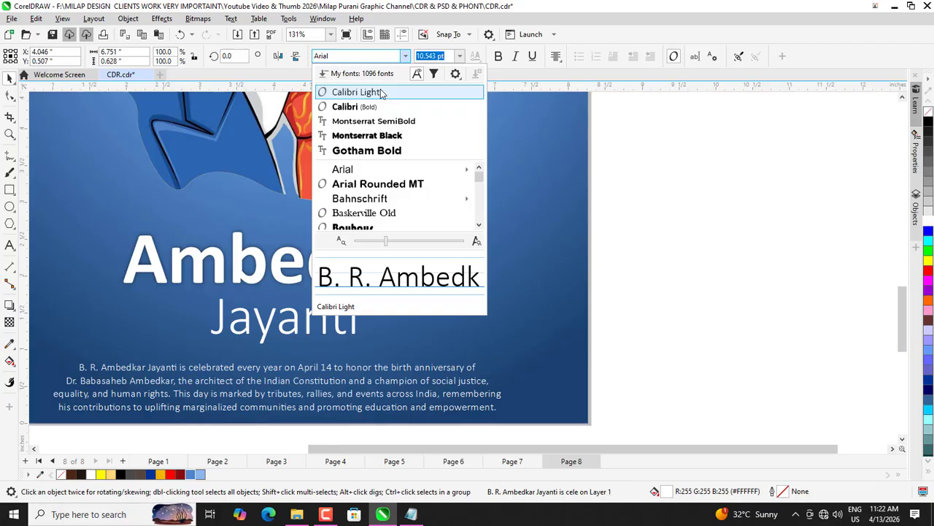
click(380, 93)
scroll(429, 210, down, 1)
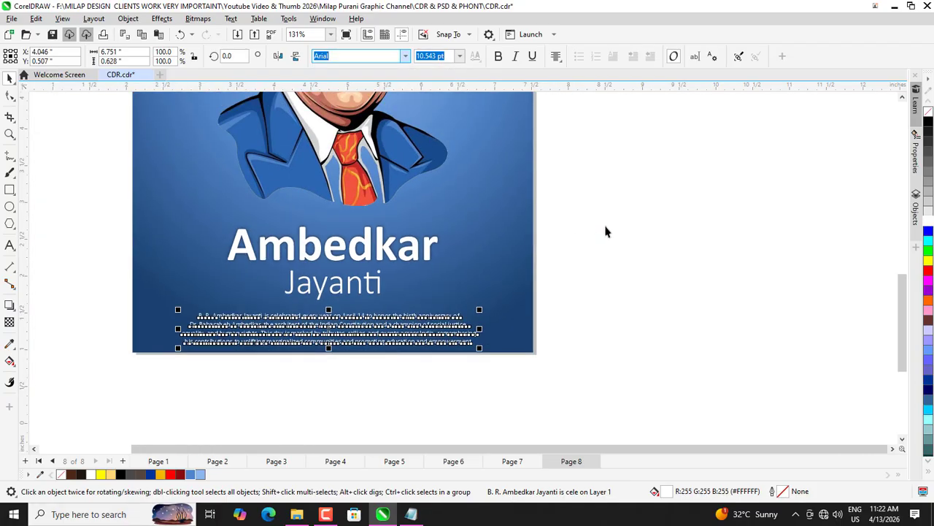
click(604, 232)
Step: Centre the description text horizontally on the background rectangle
scroll(260, 351, up, 2)
drag(246, 335, 249, 338)
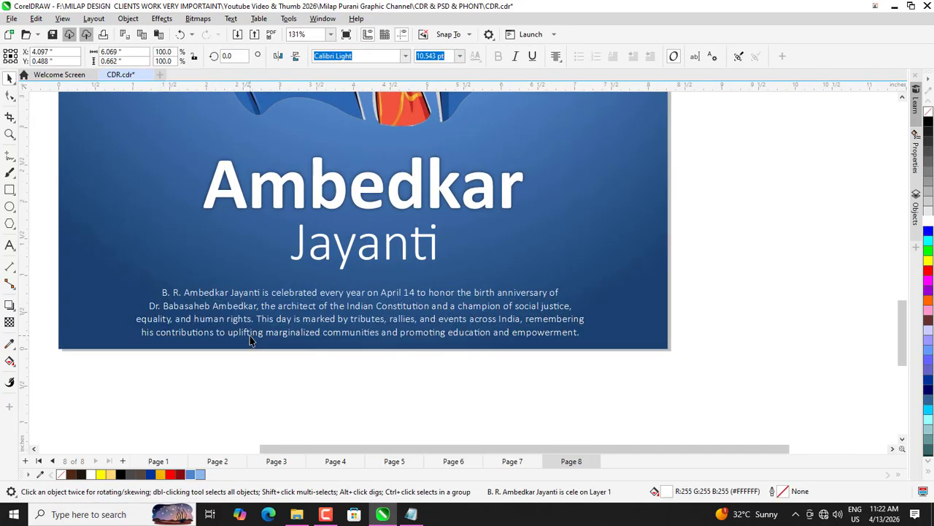
scroll(249, 338, down, 2)
scroll(270, 355, down, 1)
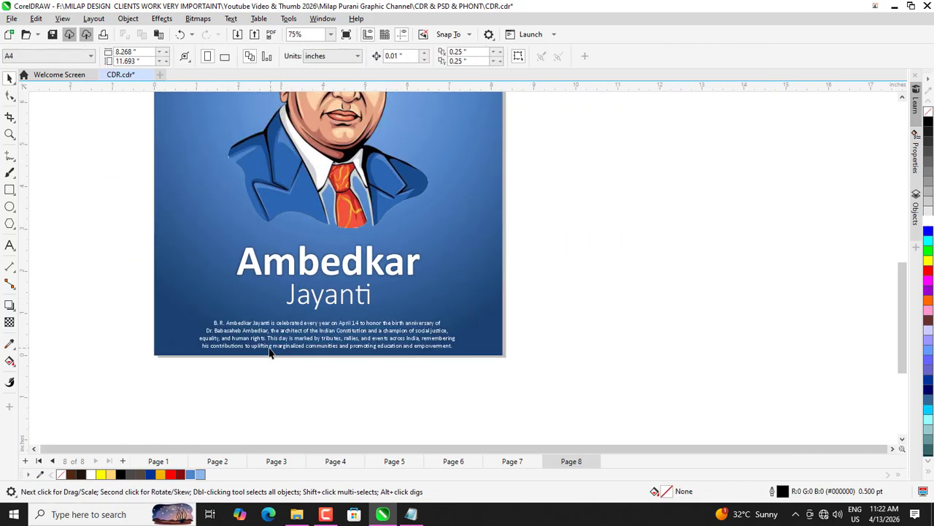
shift+click(172, 306)
key(c)
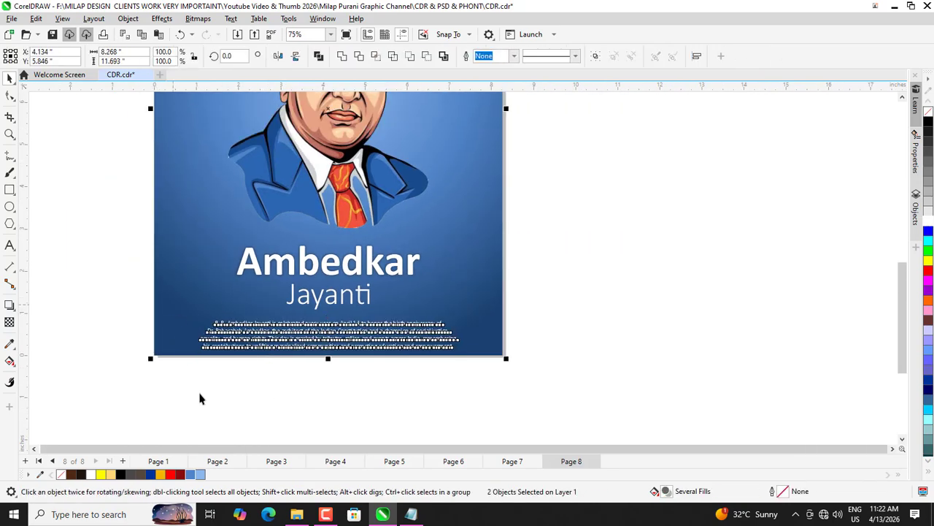
click(200, 392)
Step: Move the portrait straight up a little on the background, to a vertical position of about 6.16 inches
scroll(397, 374, down, 2)
scroll(374, 287, down, 1)
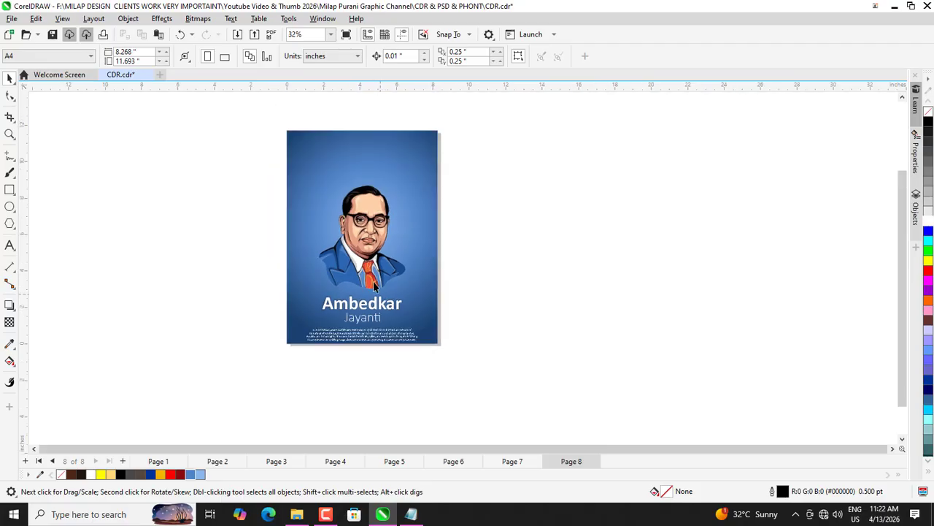
click(367, 244)
click(200, 221)
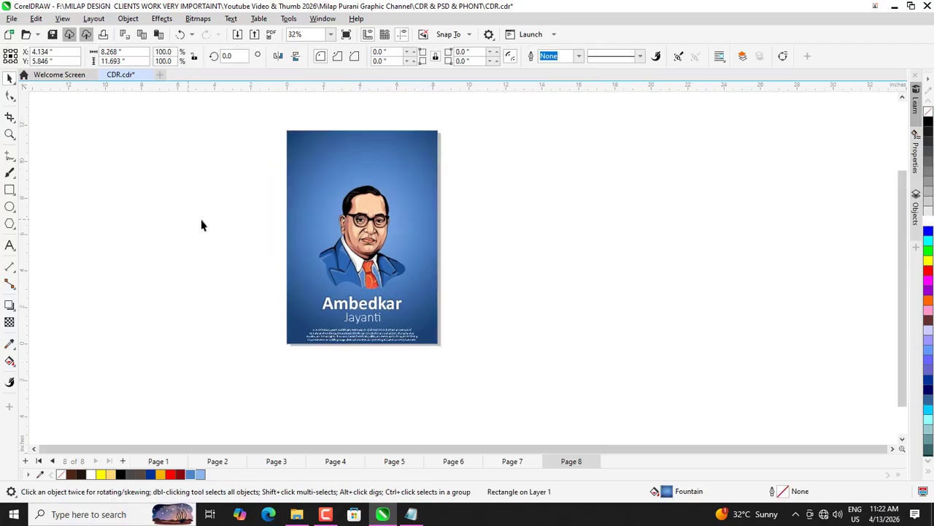
click(381, 219)
scroll(380, 222, up, 1)
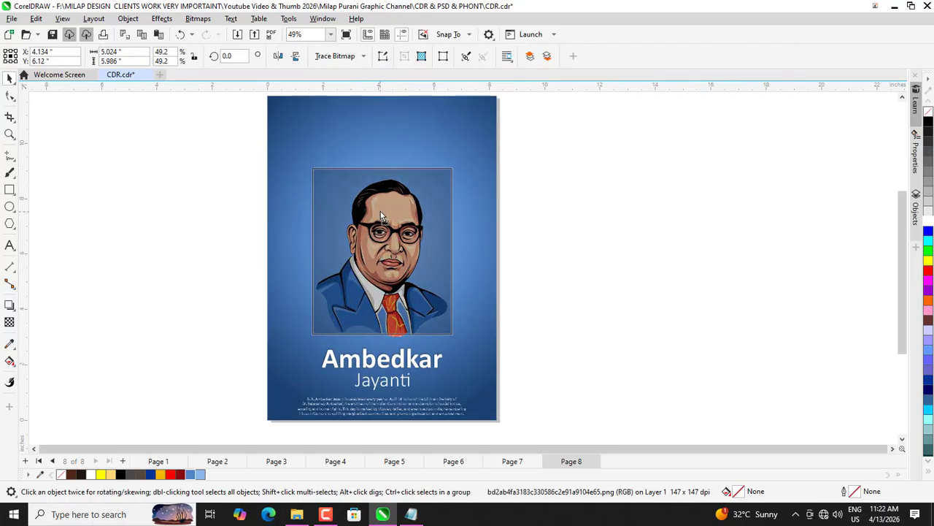
Step: Move the "Ambedkar" and "Jayanti" title texts together up until they sit just below the portrait
drag(208, 315, 440, 404)
scroll(400, 388, up, 2)
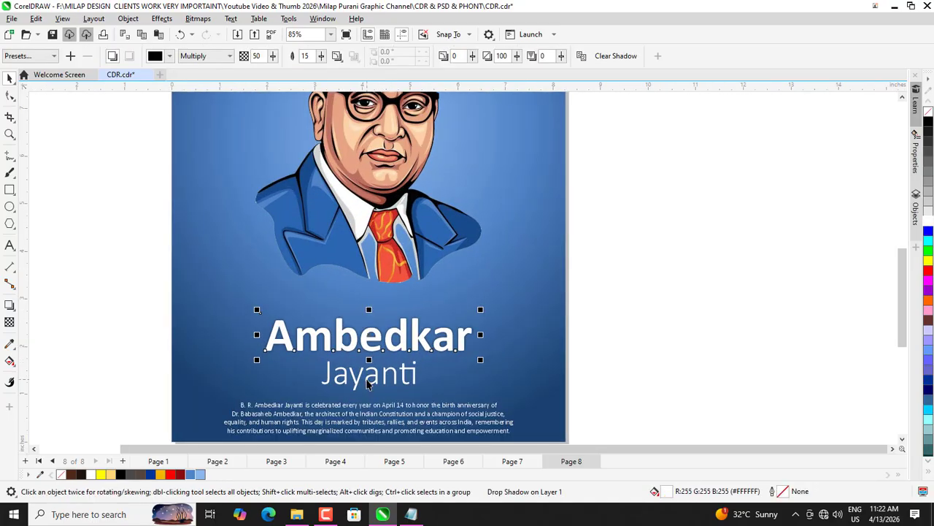
click(370, 341)
drag(370, 341, 374, 306)
scroll(373, 306, down, 2)
Step: Move the description text straight up towards "Jayanti", to a vertical position of about 0.93 inches
click(382, 372)
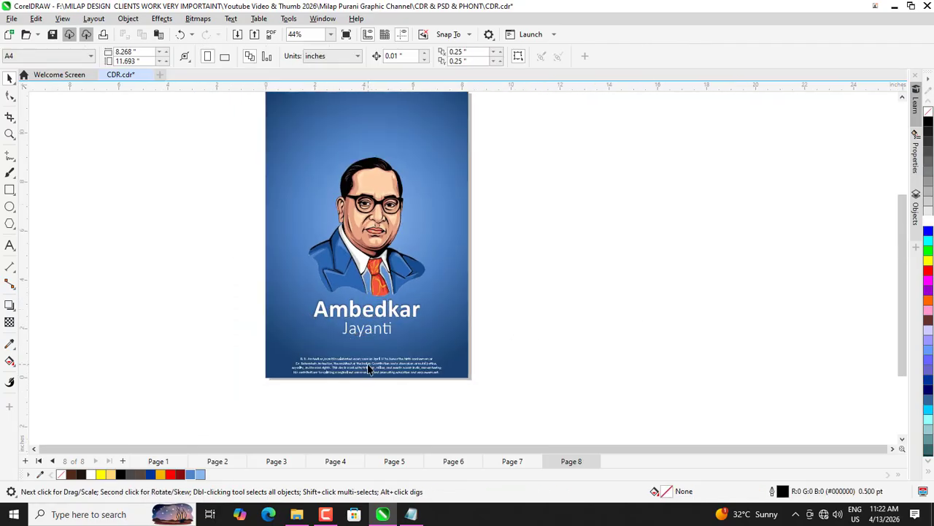
scroll(363, 363, up, 3)
scroll(343, 369, up, 2)
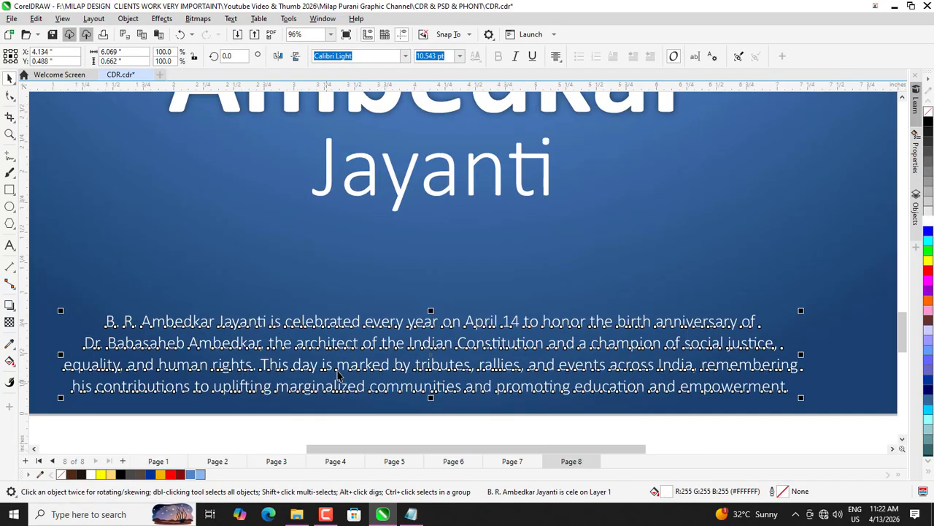
scroll(343, 316, down, 3)
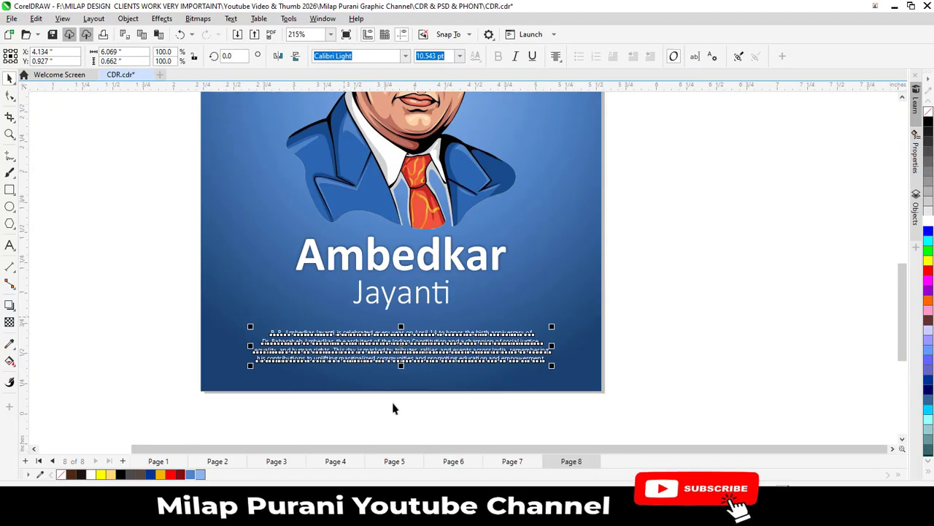
scroll(386, 413, down, 2)
click(244, 368)
Step: Try enlarging the description text around its centre to about 6.84 inches wide, and undo the scaling
scroll(296, 379, up, 1)
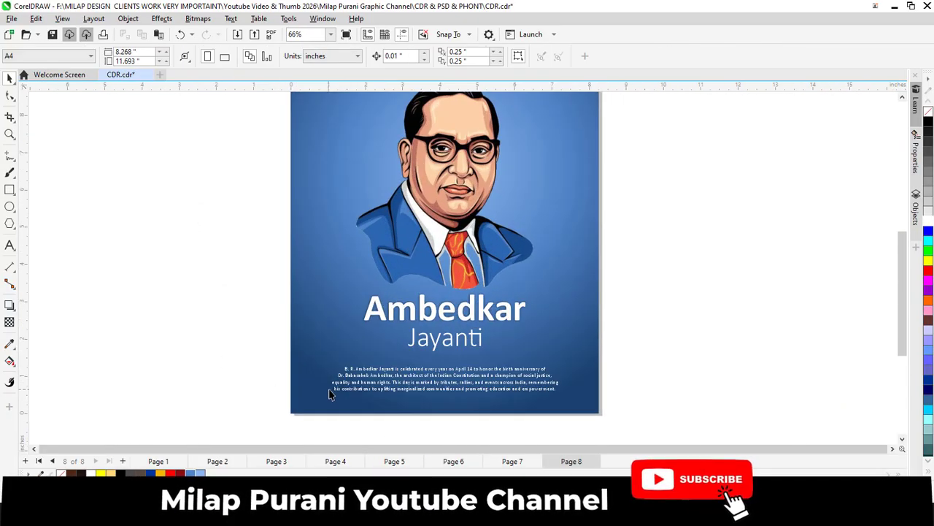
click(340, 395)
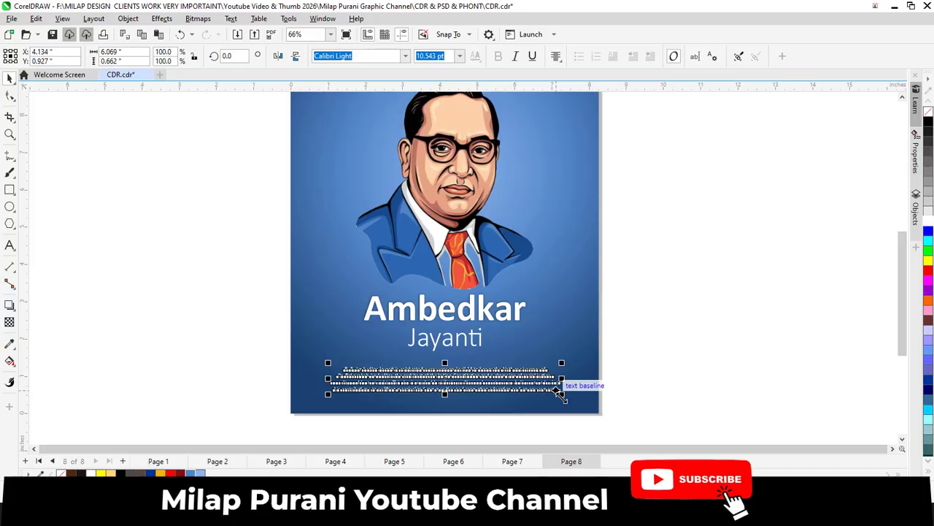
drag(563, 407, 577, 405)
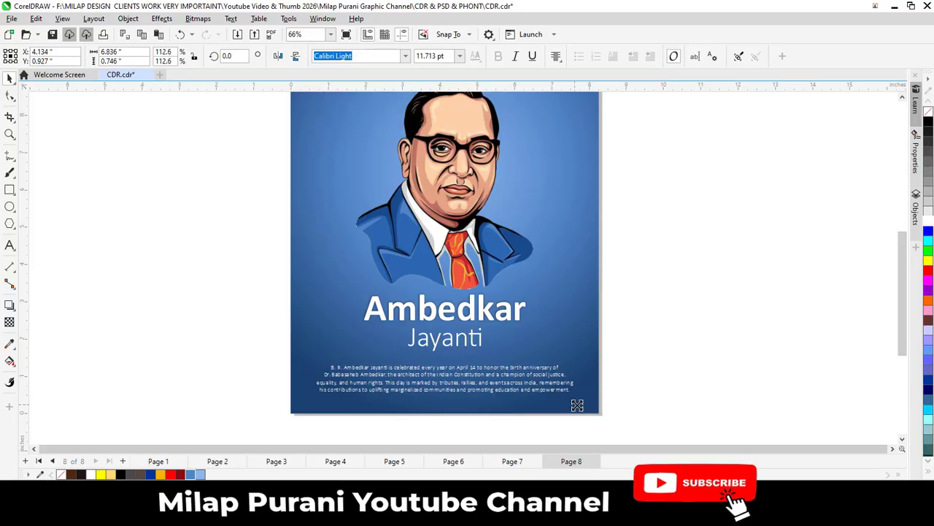
click(218, 368)
scroll(368, 398, up, 1)
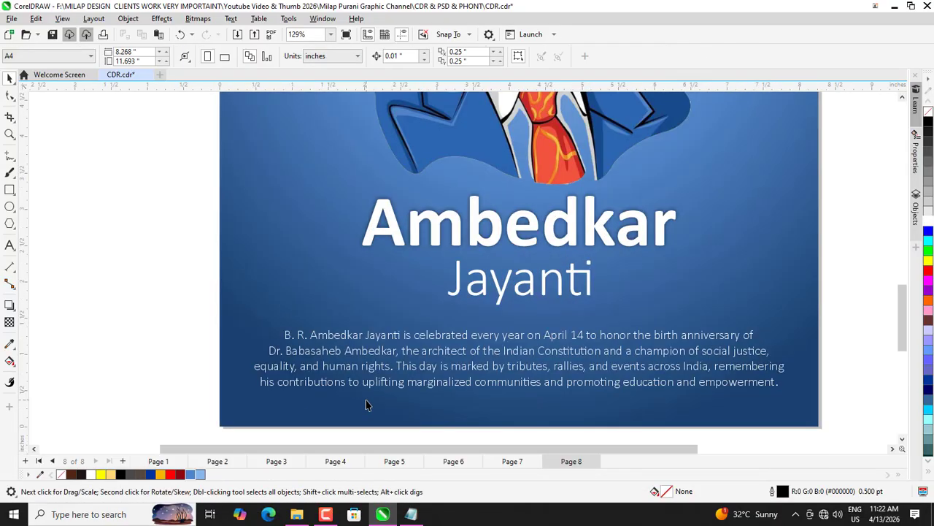
key(ctrl+z)
Step: Enlarge the description text around its centre to about 7.37 inches wide
drag(747, 390, 767, 404)
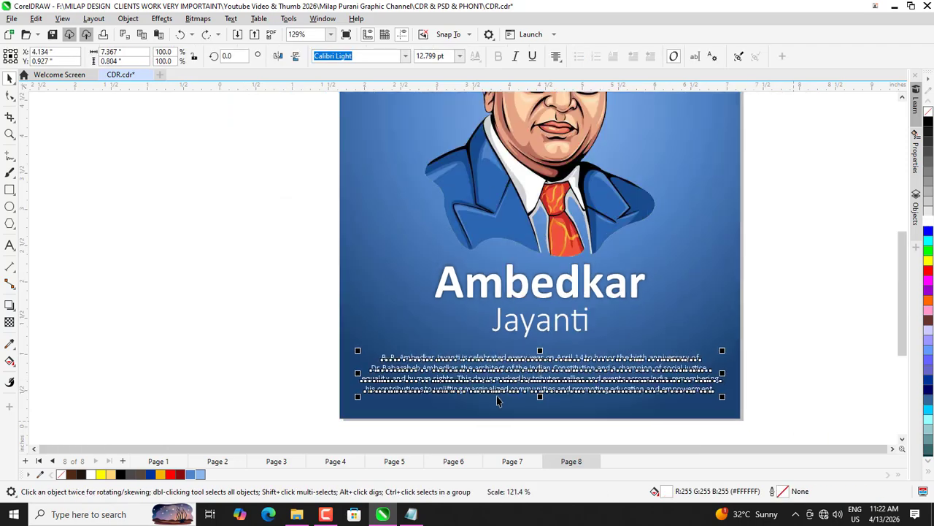
scroll(496, 398, down, 1)
click(405, 319)
click(254, 335)
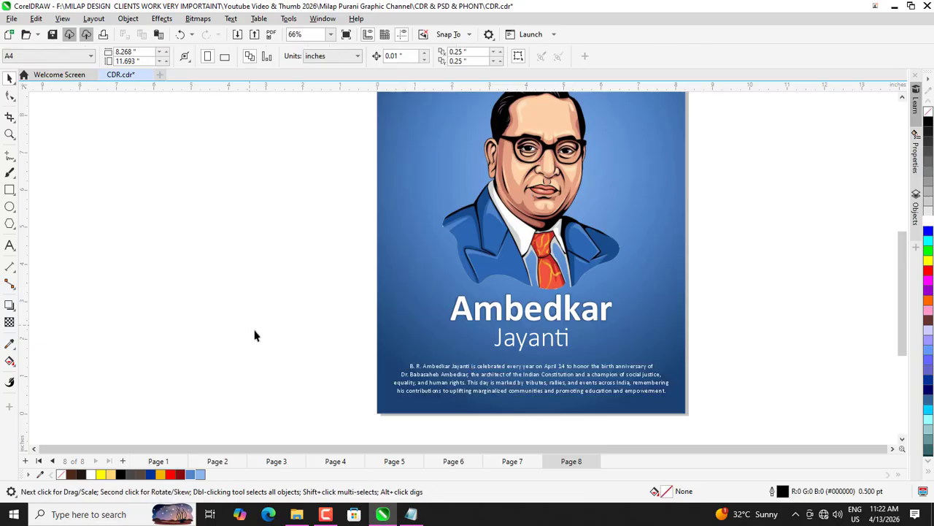
Step: Place a copy of the portrait over the poster's upper right edge and mirror the copy horizontally
scroll(255, 335, down, 2)
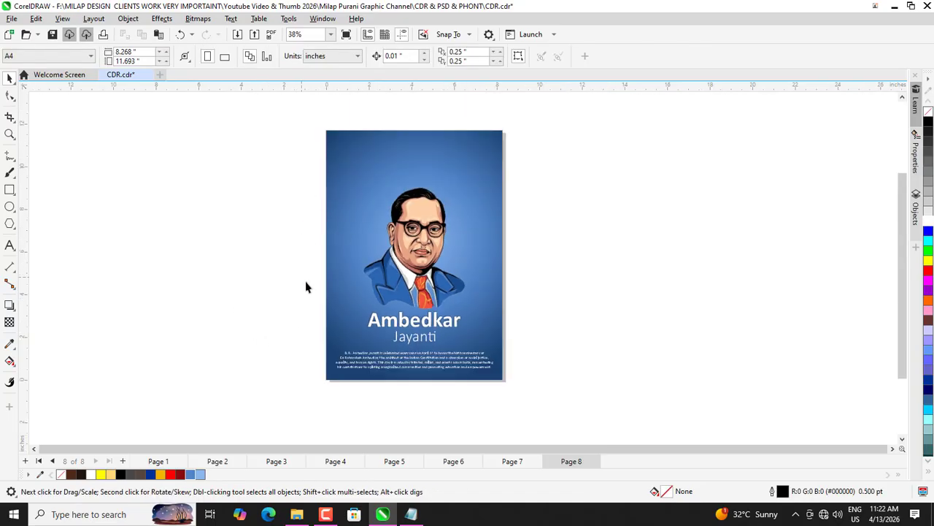
scroll(391, 282, up, 1)
click(415, 250)
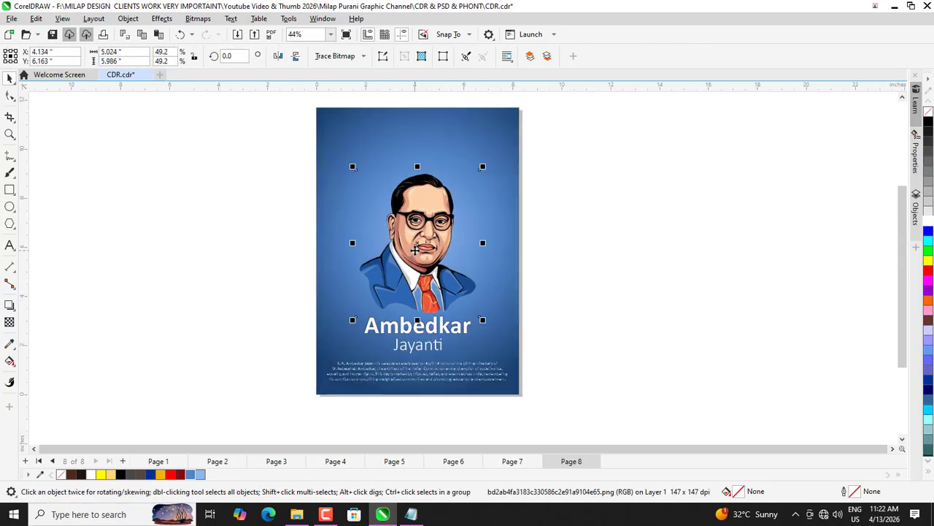
drag(415, 251, 499, 186)
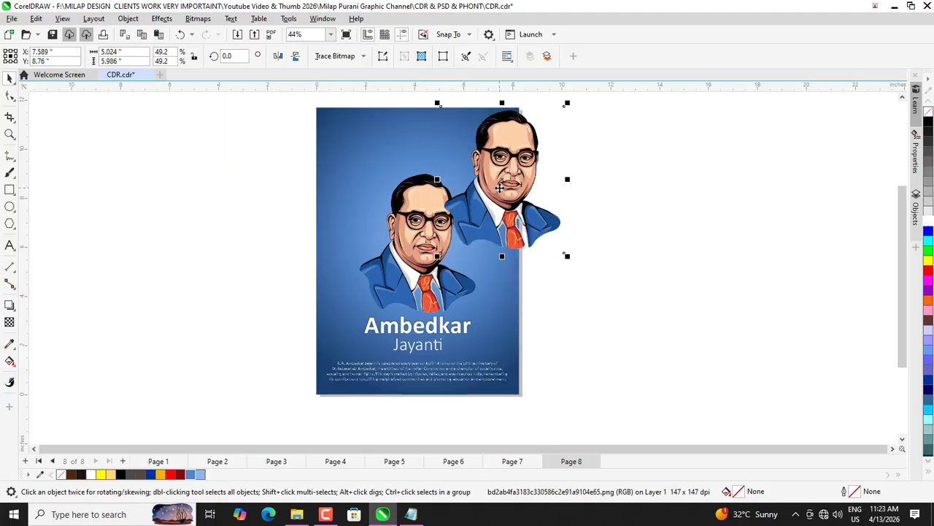
click(278, 56)
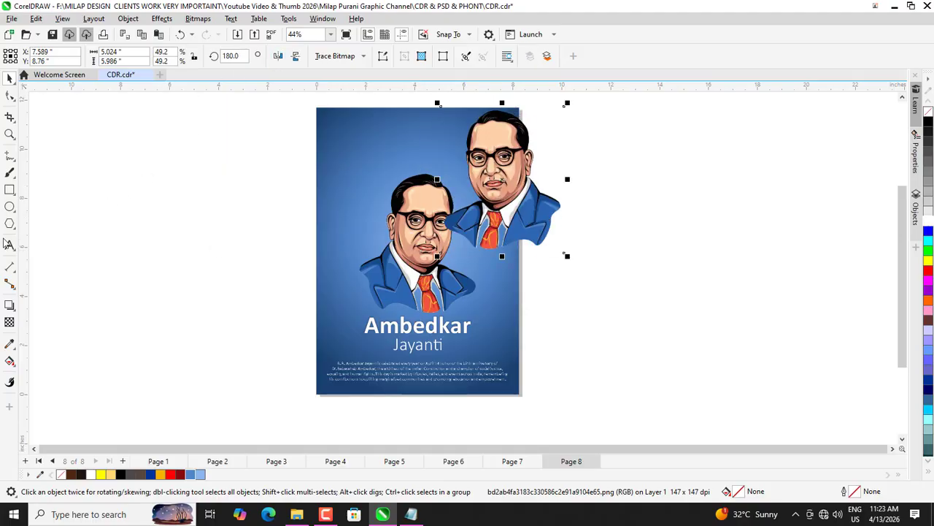
Step: Apply a uniform transparency of about 87 to the mirrored portrait copy
click(10, 322)
click(501, 268)
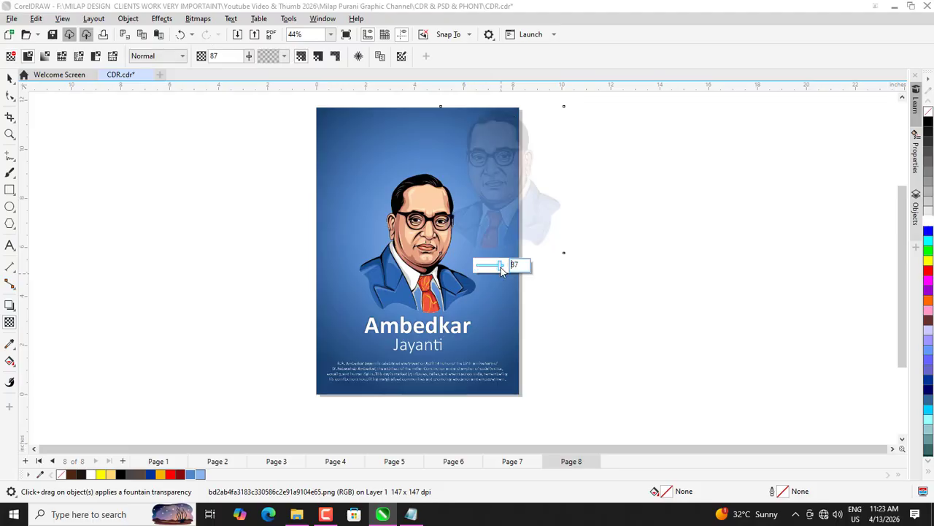
click(9, 78)
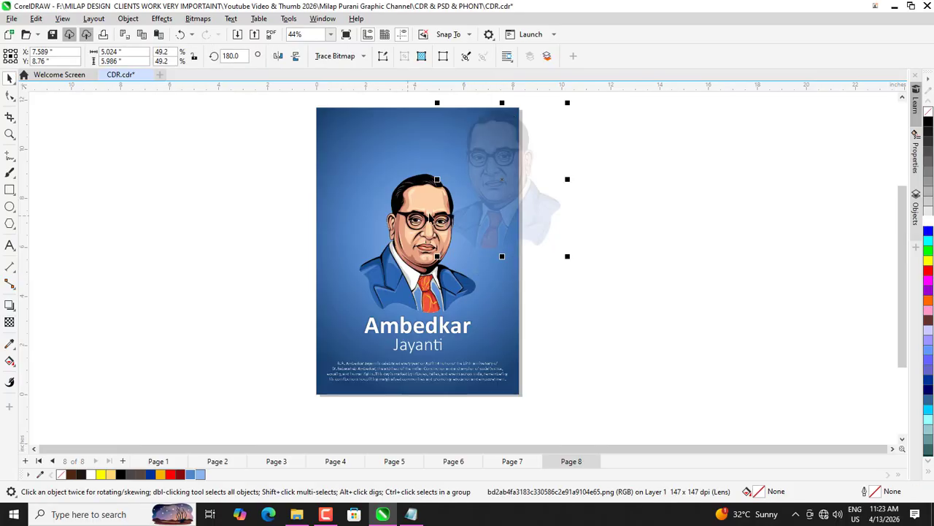
Step: Enlarge the faded portrait copy to about 6.13 inches wide and position it across the poster's upper right edge
mouse_move(506, 213)
mouse_down()
mouse_move(494, 211)
mouse_move(492, 225)
mouse_up()
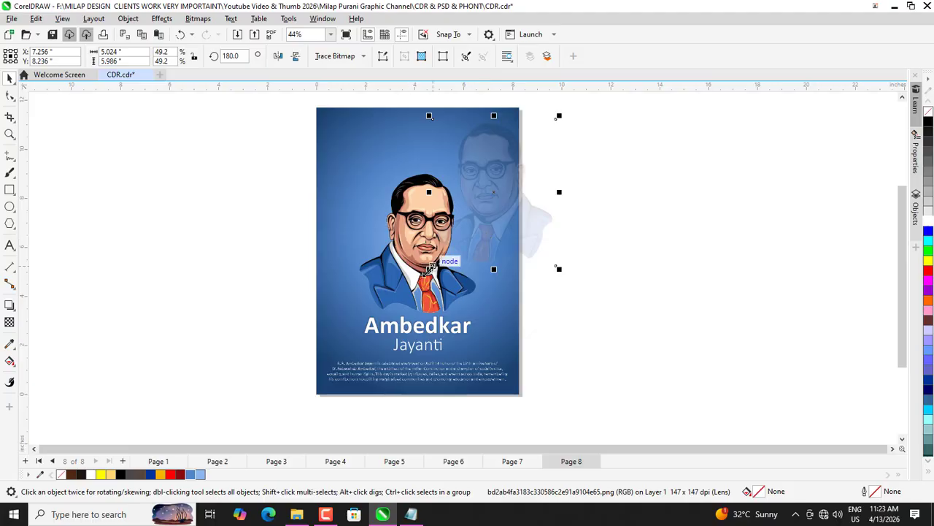
drag(430, 270, 403, 300)
mouse_move(481, 258)
mouse_down()
mouse_move(509, 239)
mouse_move(496, 248)
mouse_up()
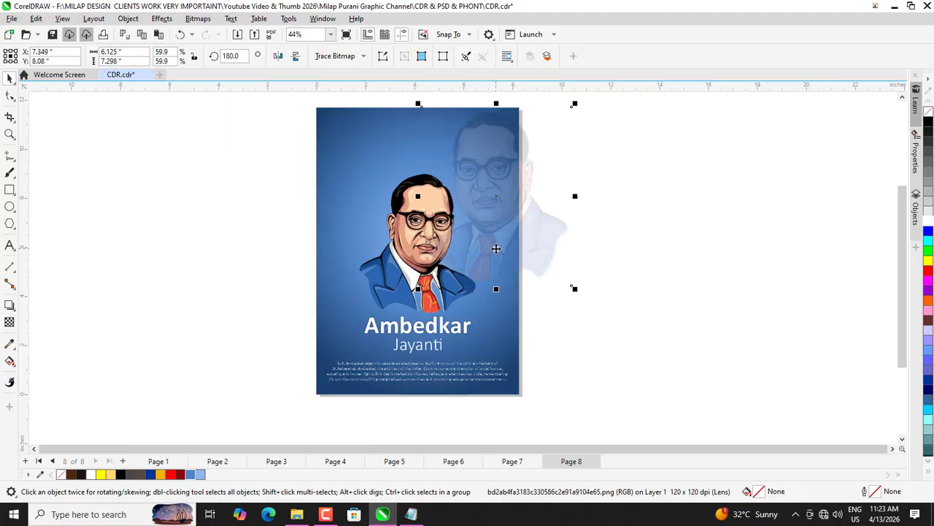
right_click(495, 248)
click(532, 324)
click(350, 184)
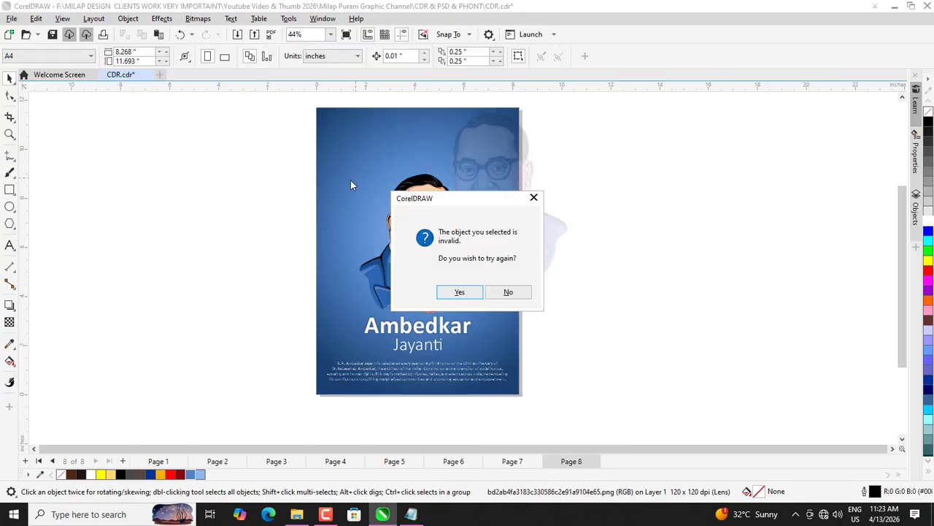
click(508, 292)
Step: PowerClip the faded portrait copy inside the blue background rectangle
click(497, 186)
right_click(498, 185)
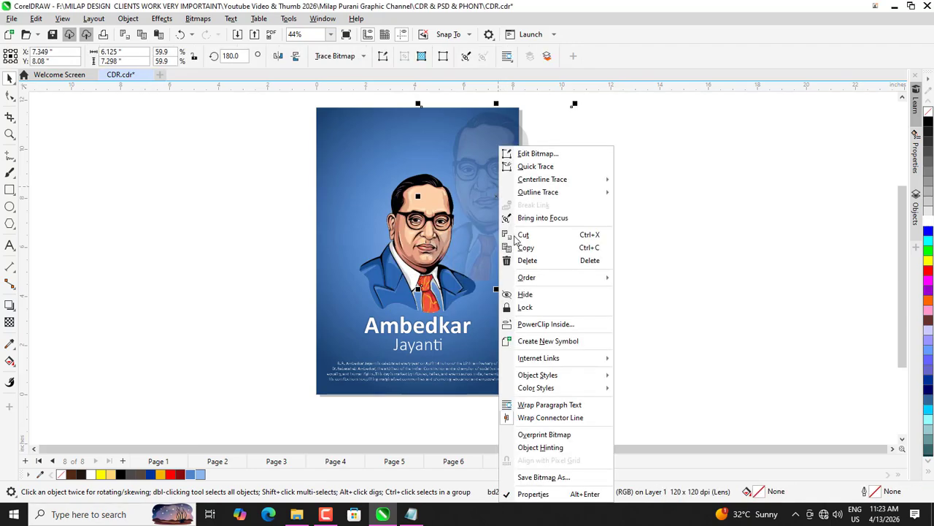
click(532, 323)
click(335, 123)
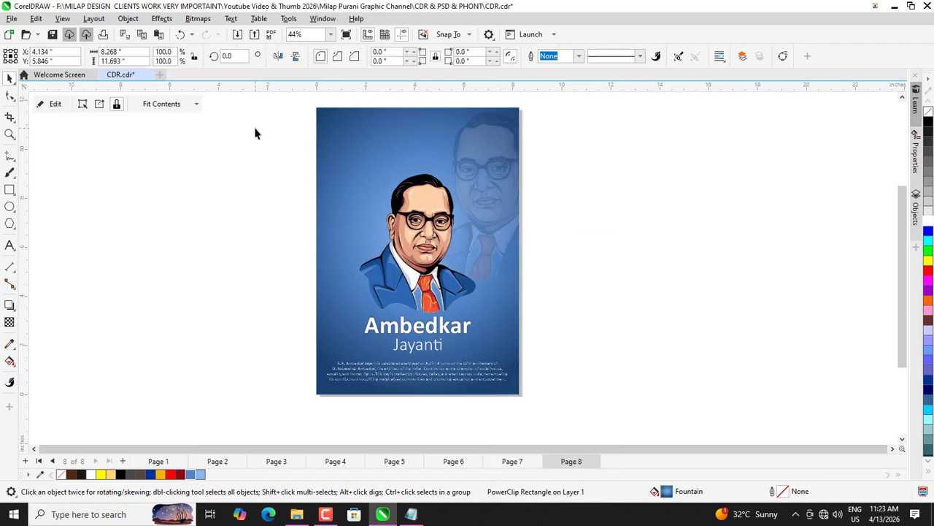
ctrl+click(491, 184)
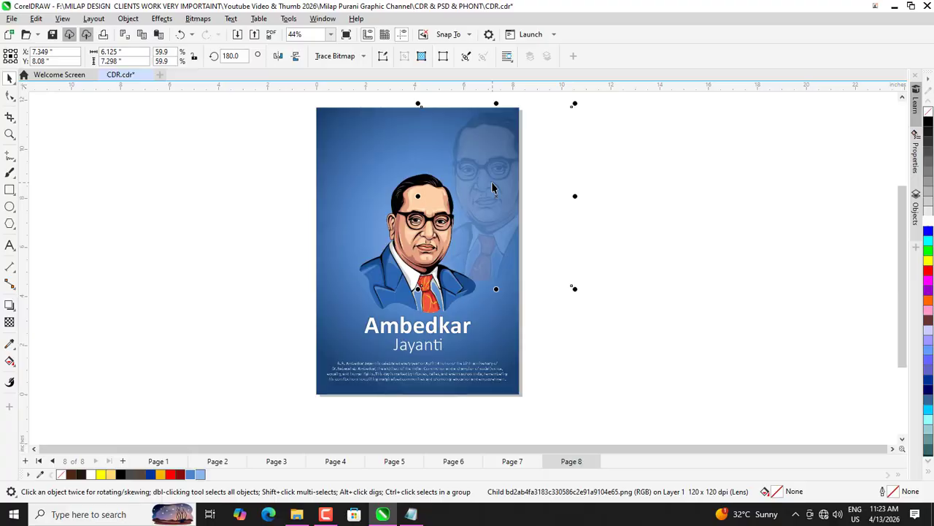
click(224, 188)
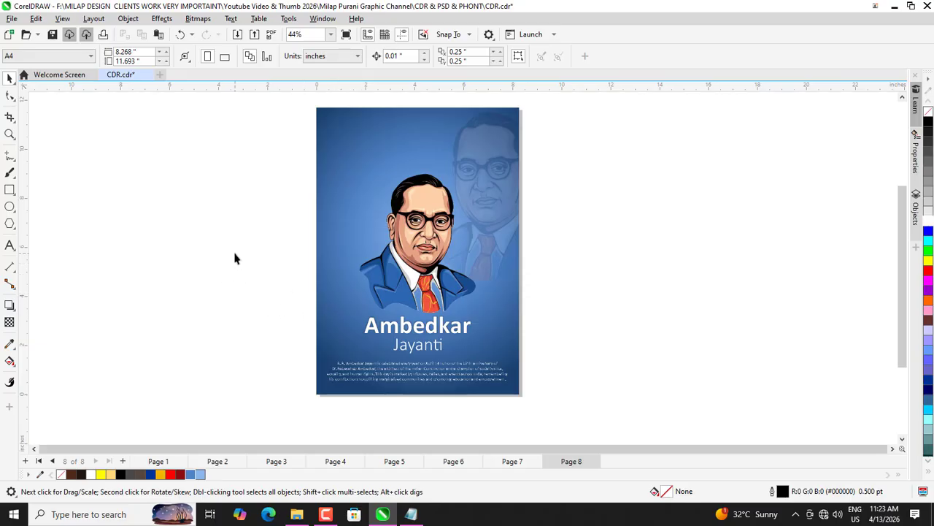
Step: Place a copy of the "Jayanti" text in the poster's upper left corner
scroll(403, 364, down, 2)
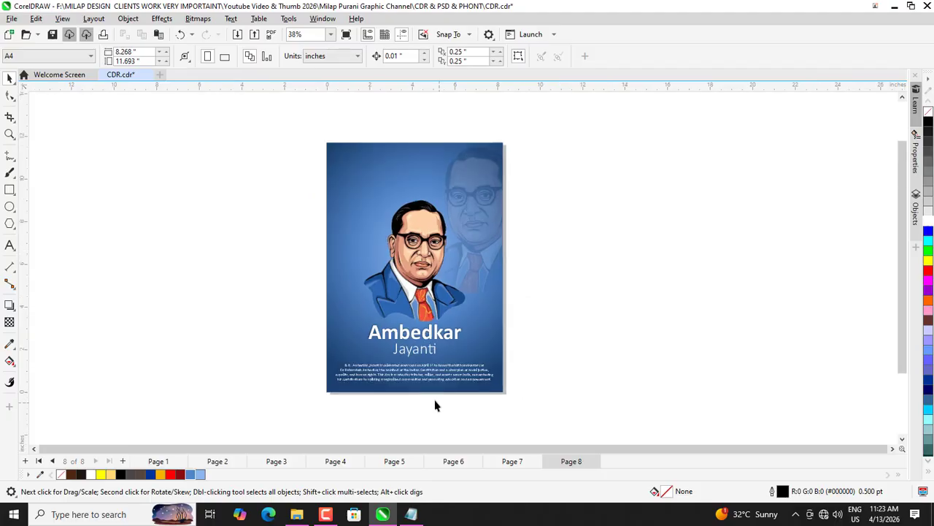
scroll(321, 331, up, 2)
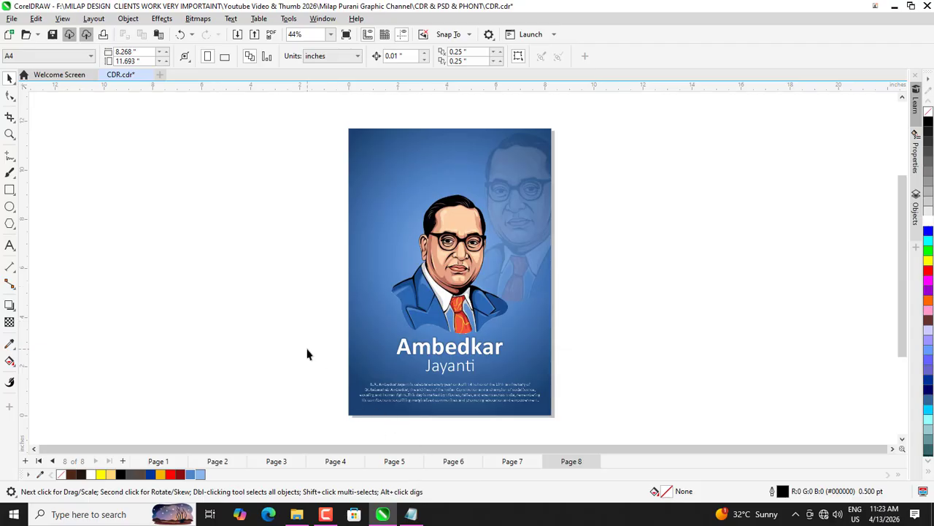
scroll(439, 326, up, 1)
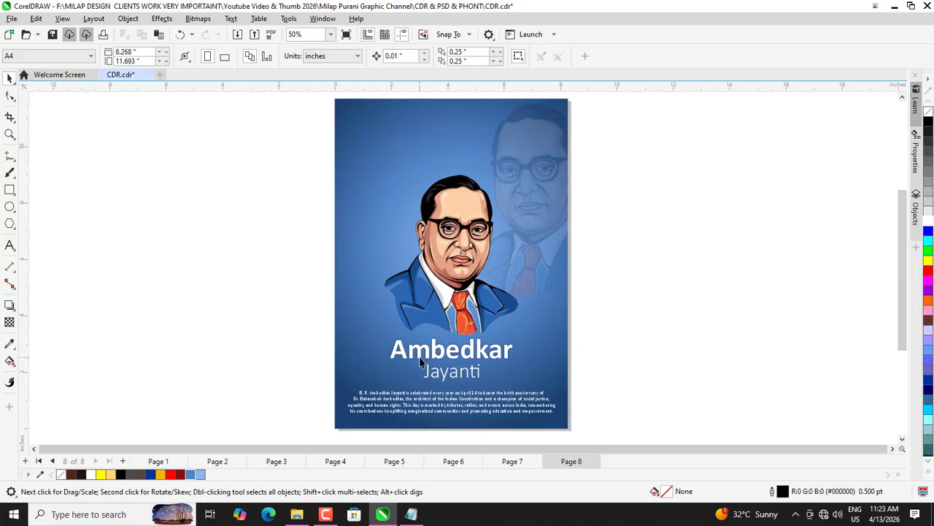
click(432, 376)
drag(432, 376, 357, 144)
scroll(362, 128, up, 3)
Step: Replace the wording of the copied "Jayanti" text in the upper left corner with "14"
double_click(370, 166)
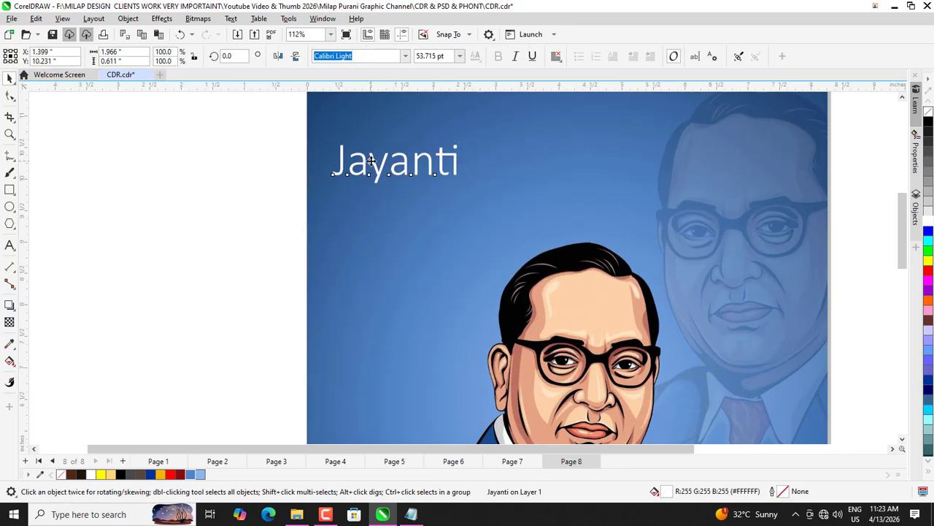
click(58, 105)
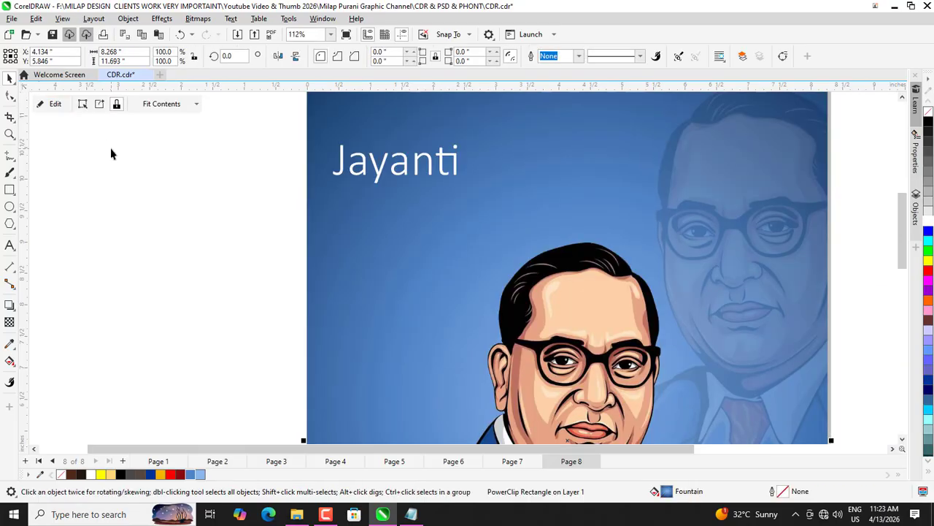
click(336, 175)
double_click(338, 172)
key(ctrl+a)
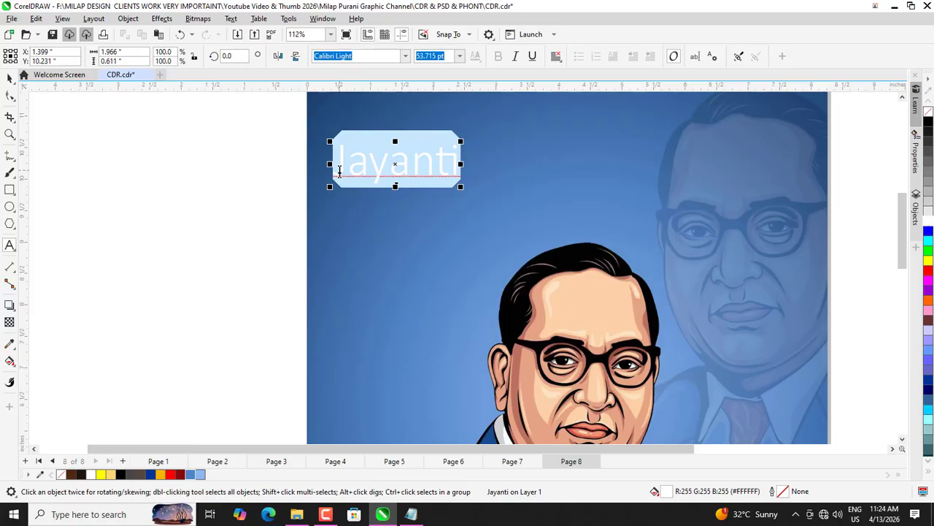
click(11, 79)
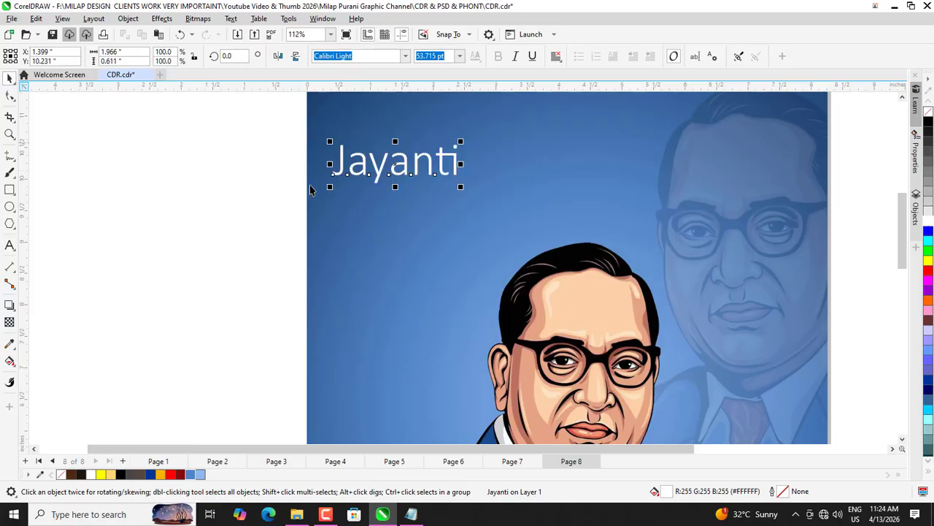
double_click(360, 174)
key(ctrl+a)
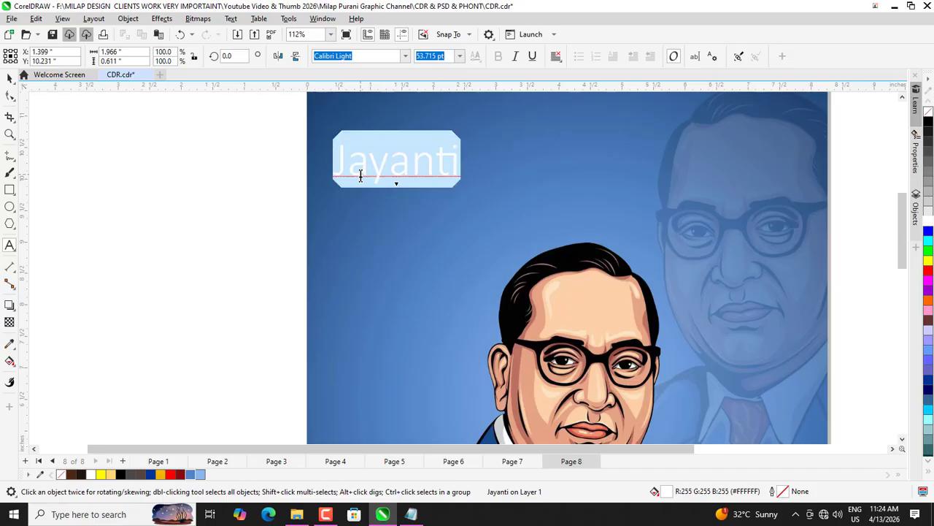
text(14)
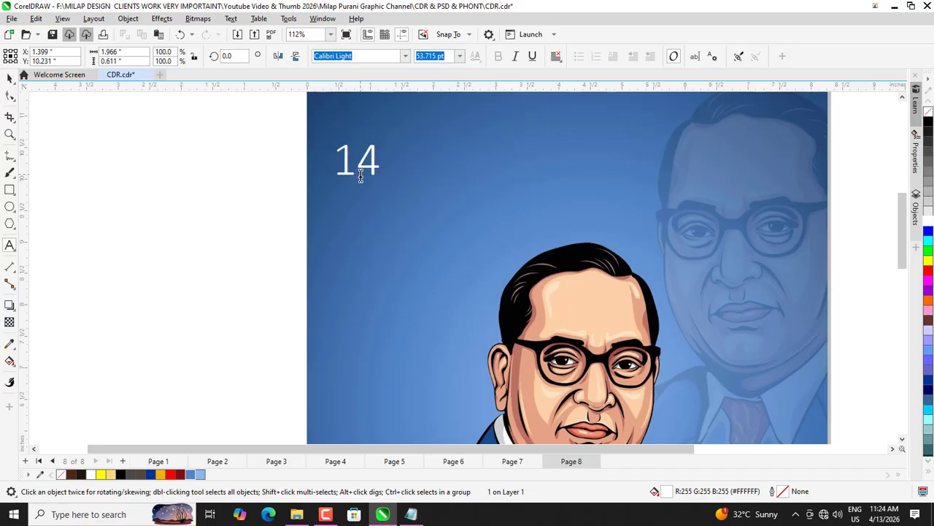
Step: Complete the upper left text so it reads "14 April" and set its font to Gotham Bold
text( April)
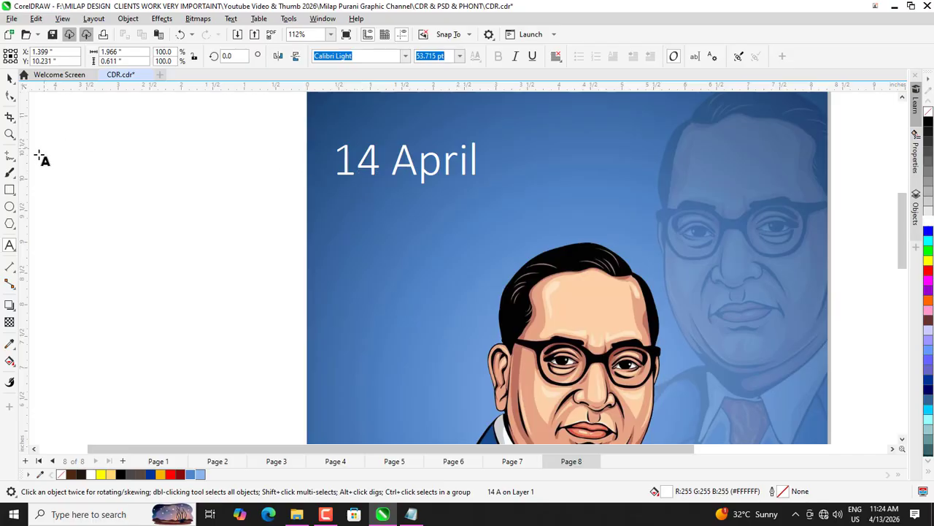
click(10, 77)
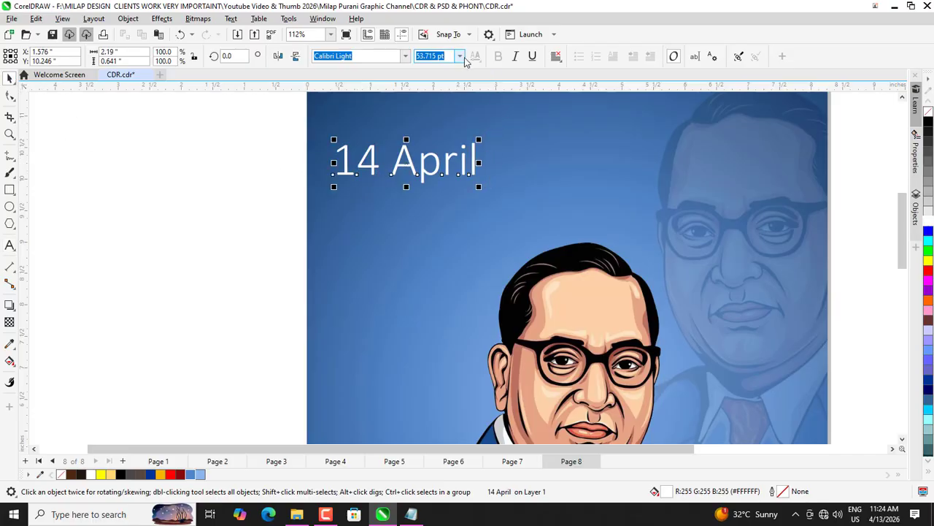
click(406, 56)
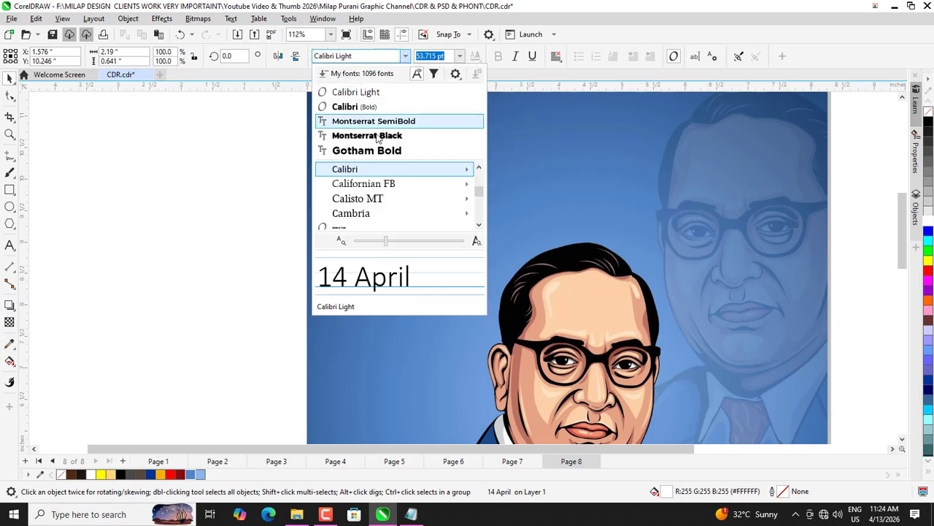
click(363, 151)
click(237, 194)
scroll(237, 193, down, 2)
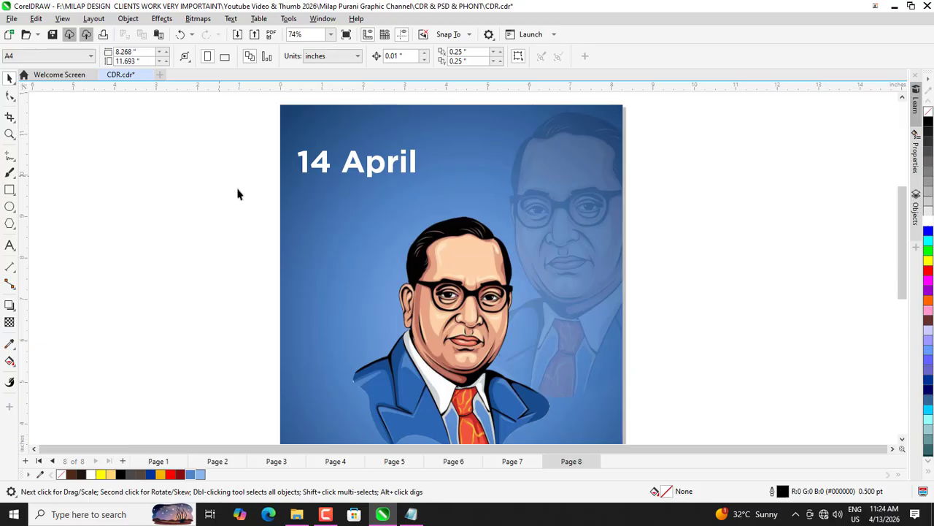
Step: Shrink the "14 April" text to about 1.22 inches wide in the poster's upper left area
click(359, 170)
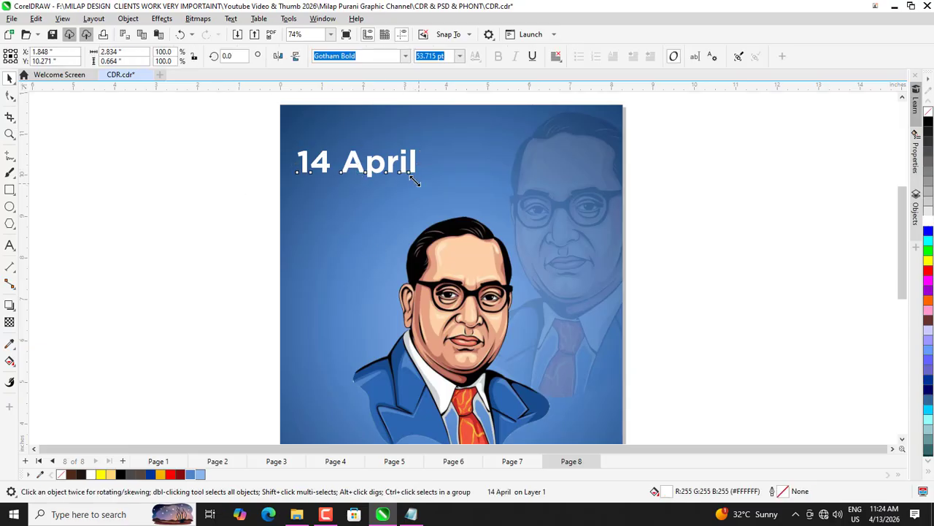
drag(413, 183, 396, 169)
click(251, 175)
scroll(261, 175, down, 2)
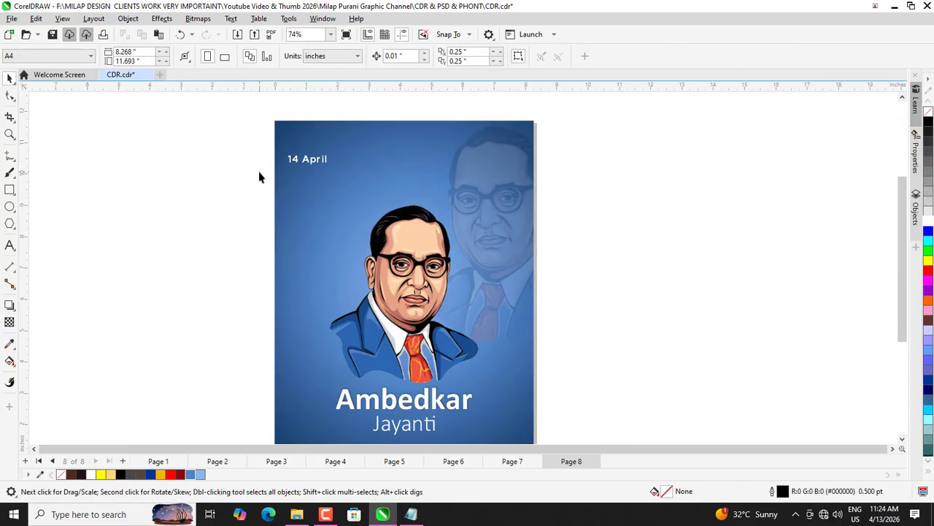
scroll(264, 175, up, 1)
scroll(282, 161, up, 2)
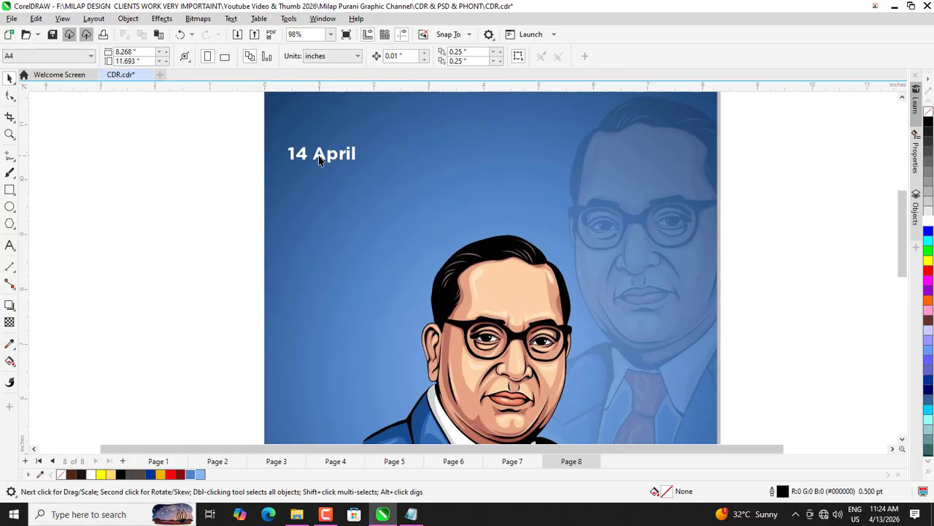
Step: Put "April" on a second line below "14" and break the date apart into separate text lines
double_click(317, 155)
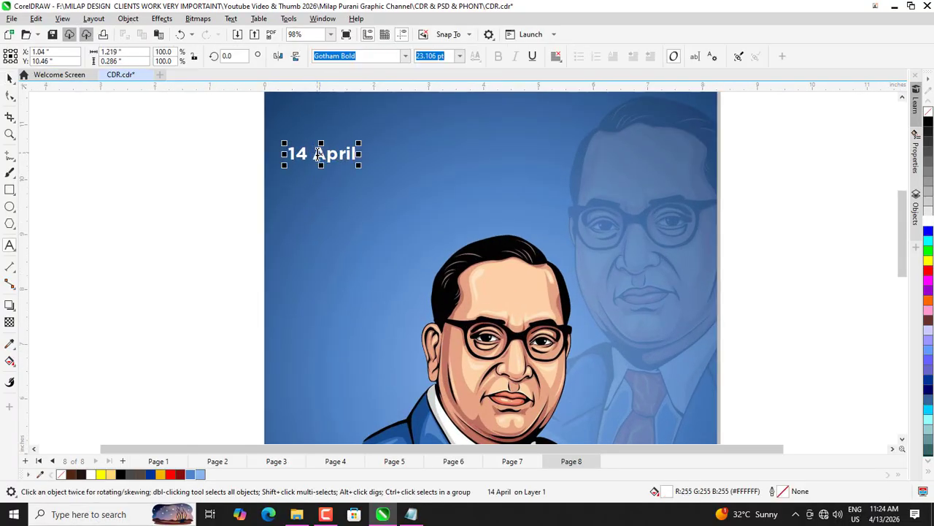
key(Return)
click(11, 77)
scroll(278, 146, up, 2)
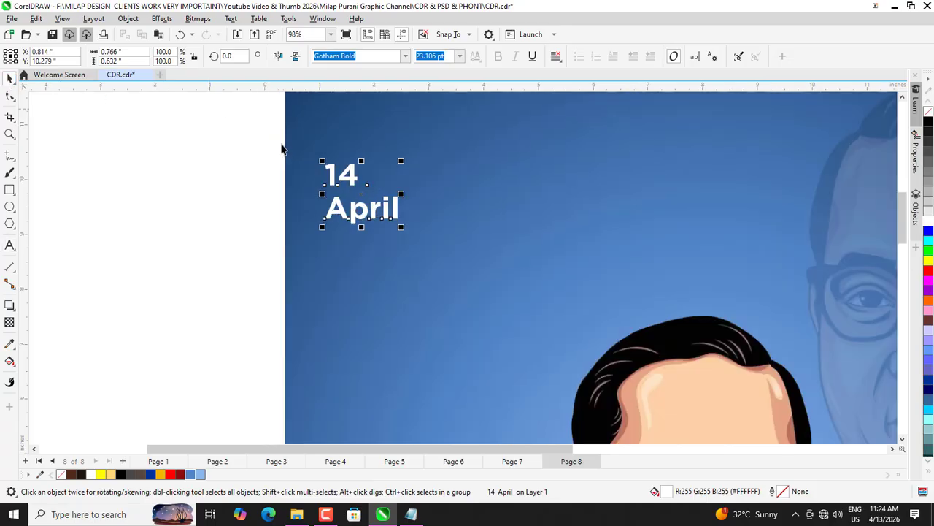
click(267, 173)
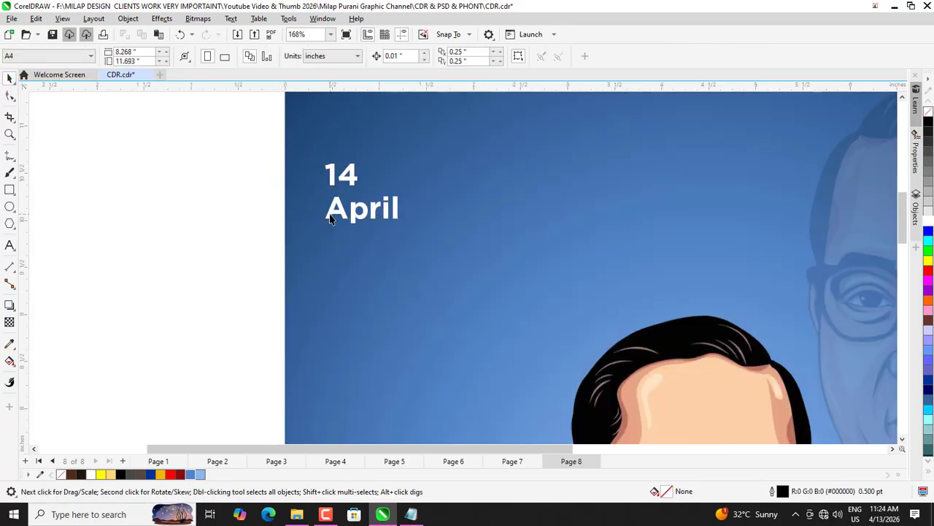
Step: Change the font of the separate "April" text to Calibri Bold
click(330, 219)
click(405, 57)
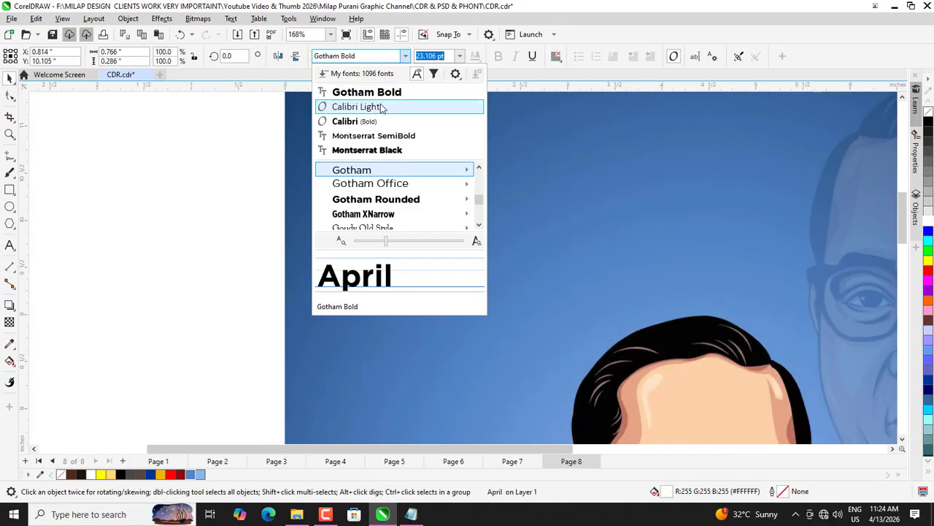
click(370, 121)
click(135, 162)
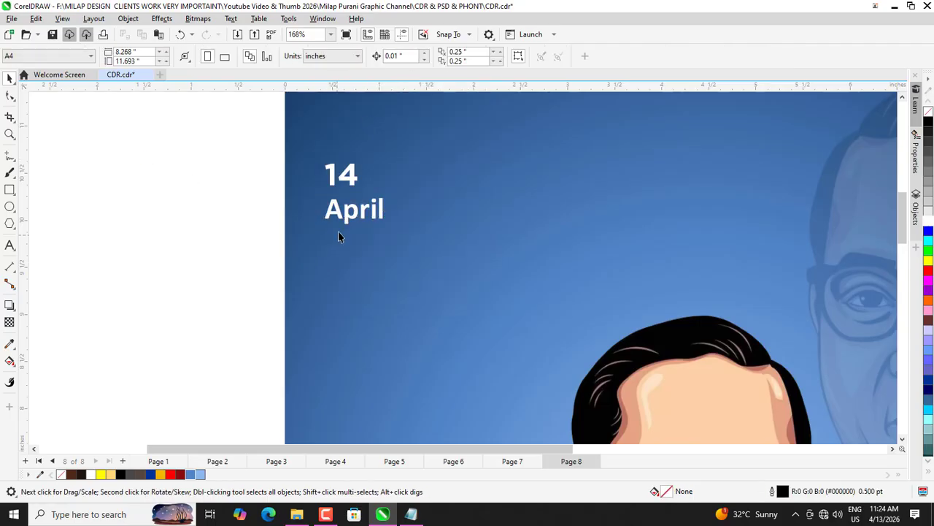
Step: Move "April" closer beneath "14" and enlarge the "14" to about 57 pt
drag(341, 217, 330, 212)
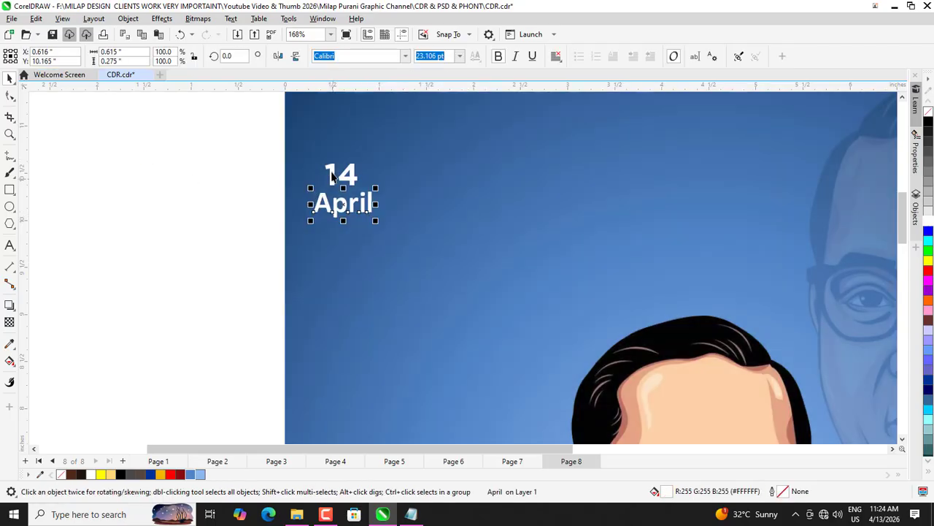
shift+click(333, 171)
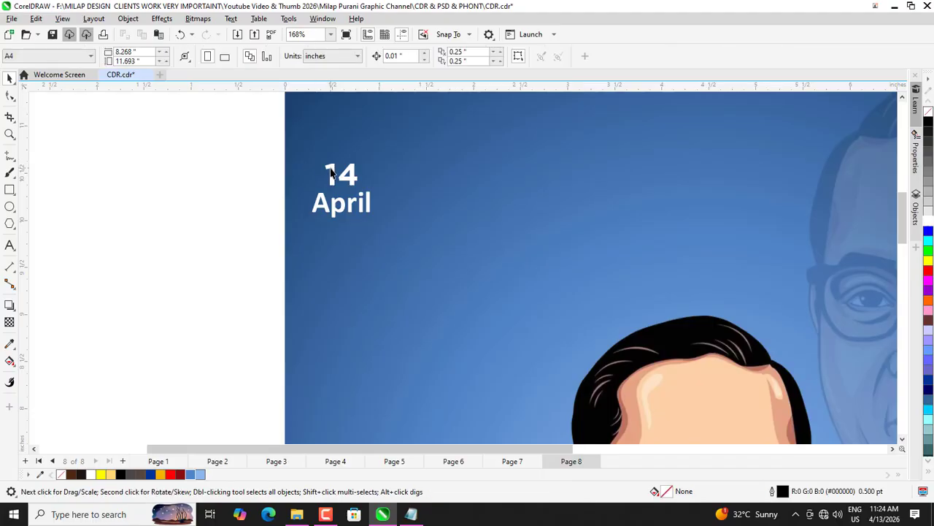
click(334, 171)
drag(363, 158, 405, 106)
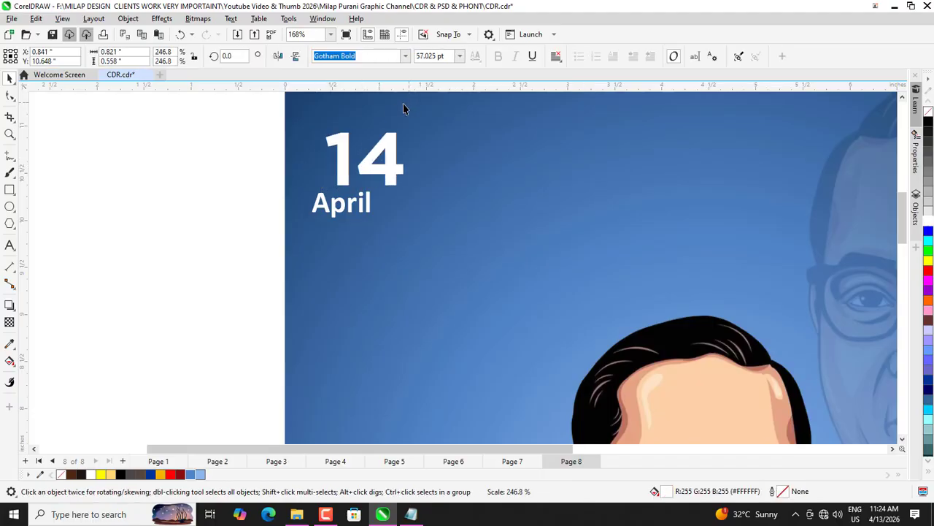
key(Escape)
Step: Enlarge the "April" text to about 28.7 pt and centre it beneath the "14"
drag(324, 212, 343, 213)
mouse_move(395, 227)
mouse_down()
mouse_move(415, 248)
mouse_move(402, 241)
mouse_up()
shift+click(340, 151)
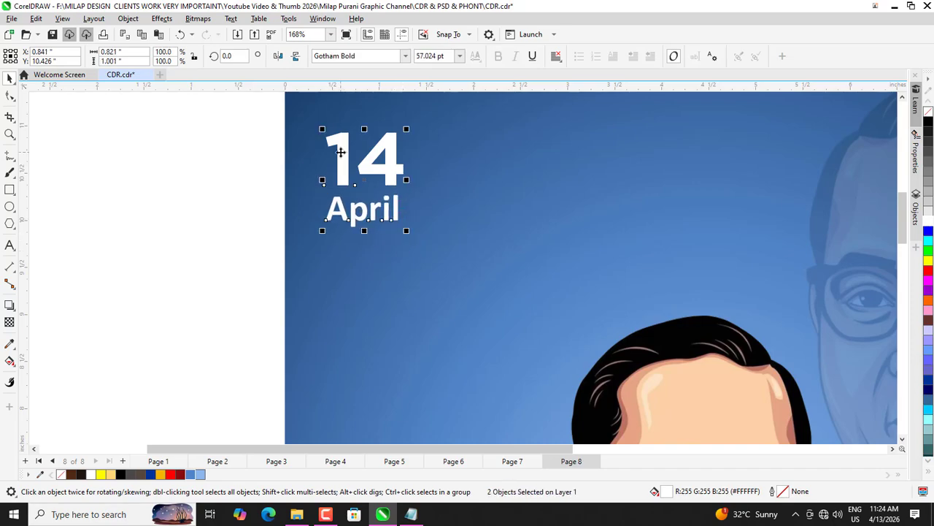
click(236, 177)
scroll(207, 219, down, 5)
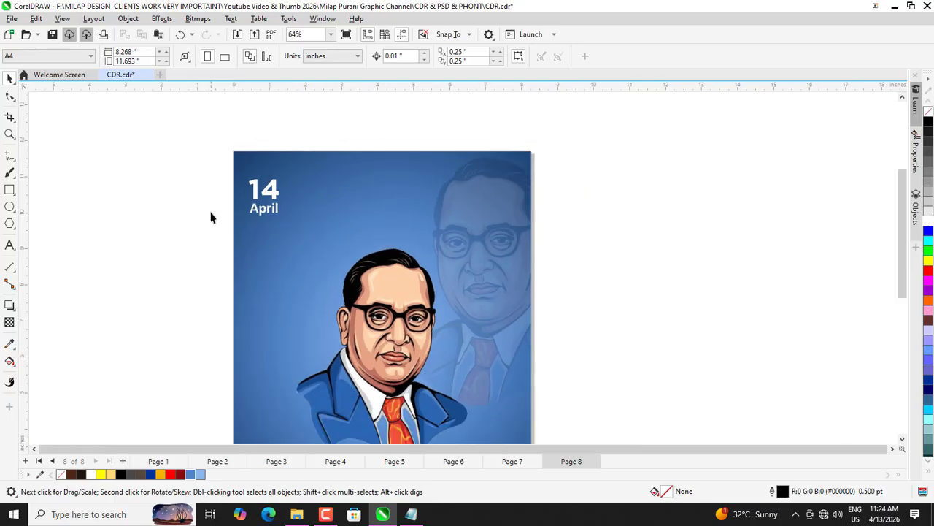
Step: Move "April" to the right of the "14" and align the bottom edges of both texts
scroll(260, 223, up, 2)
drag(267, 210, 315, 184)
scroll(272, 181, up, 3)
shift+click(283, 183)
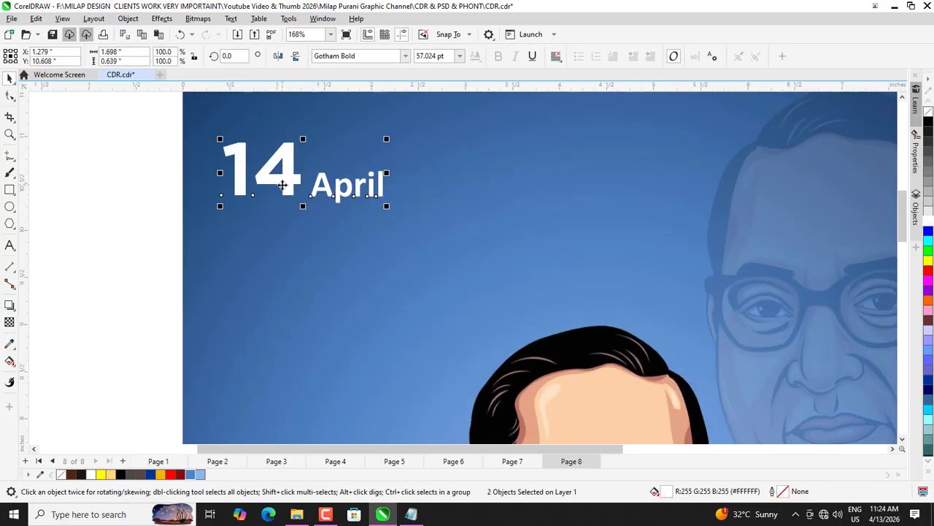
key(b)
click(169, 199)
scroll(321, 204, down, 2)
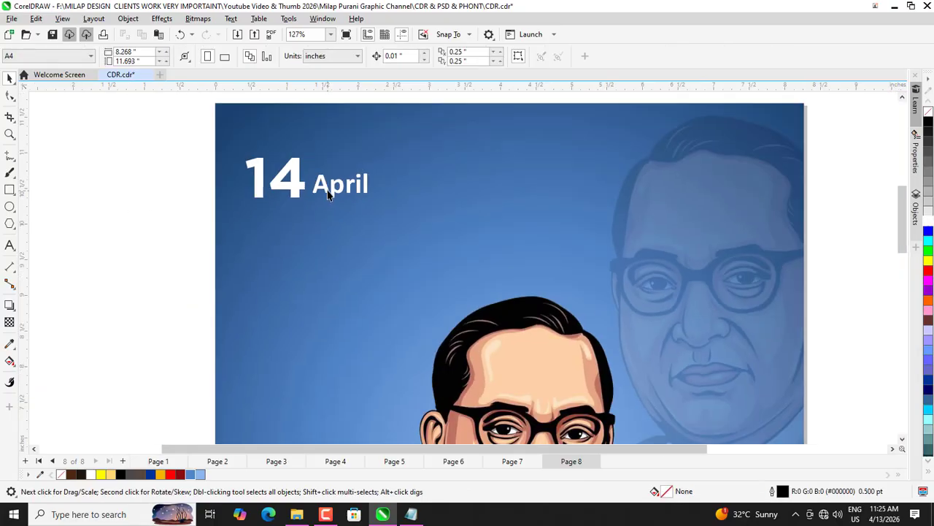
Step: Widen the gap between "14" and "April" slightly, keeping both on the same line
drag(327, 194, 338, 195)
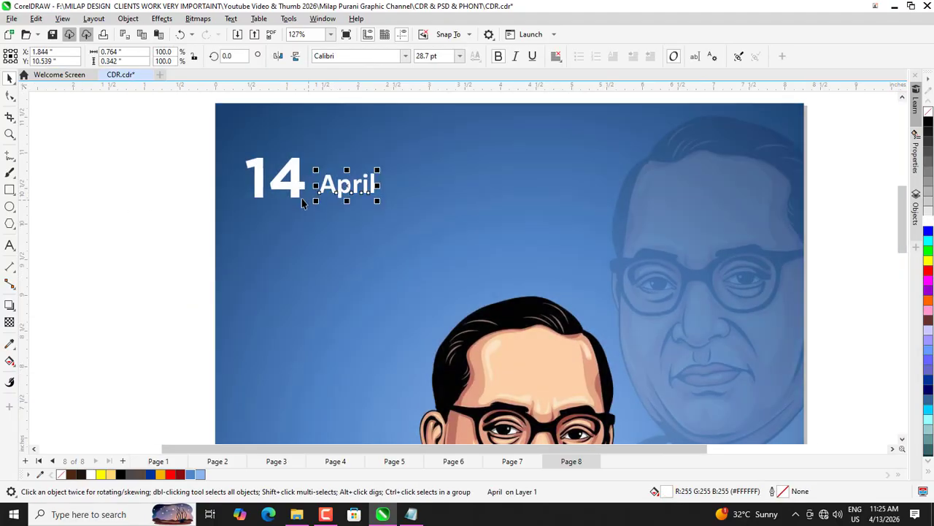
shift+click(293, 188)
click(187, 179)
Step: Add a horizontal guideline along the bottom edge of the "14"
scroll(293, 141, up, 5)
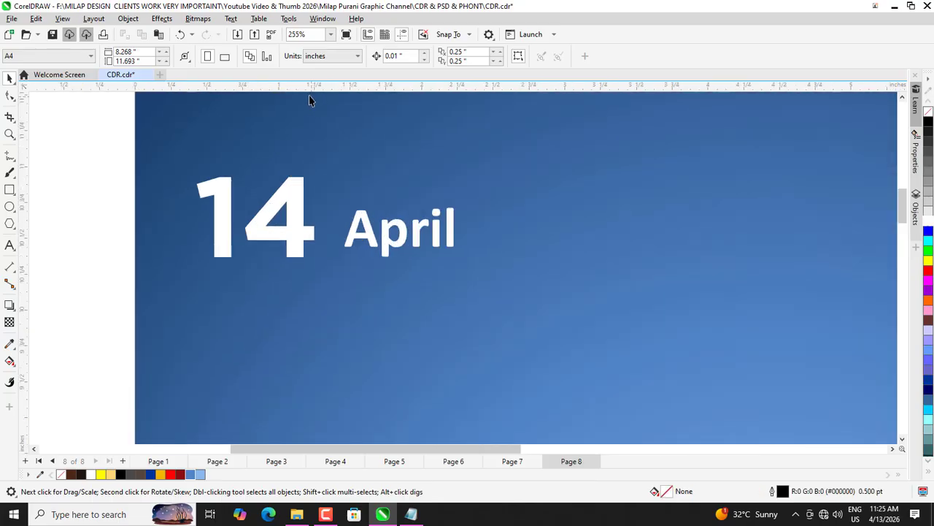
drag(308, 108, 316, 253)
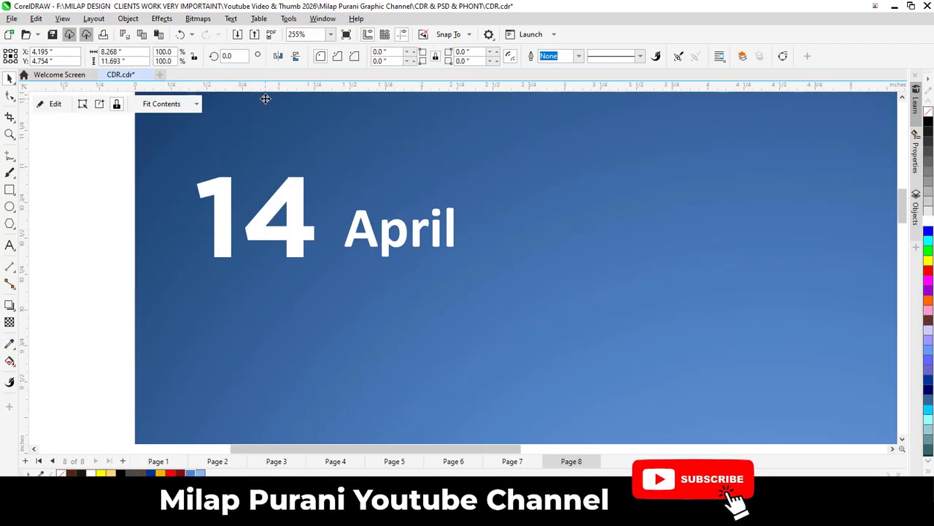
drag(267, 91, 307, 254)
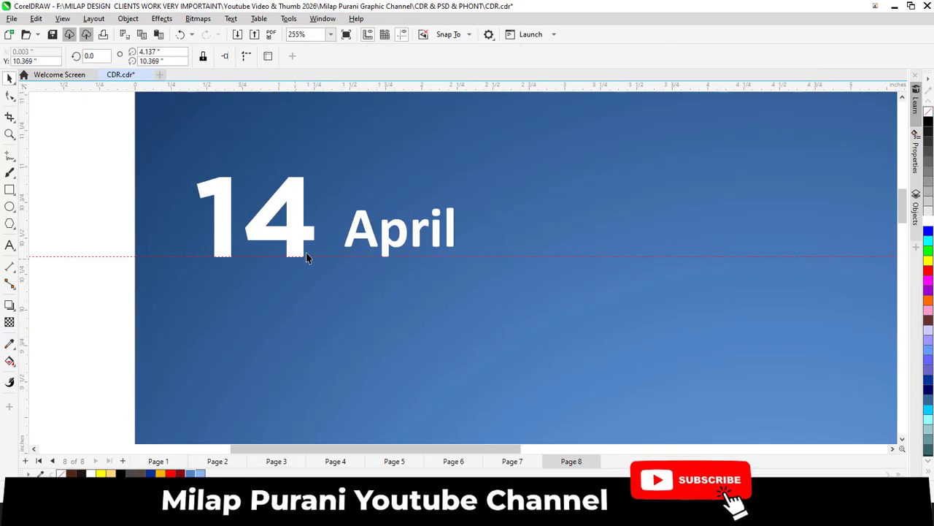
scroll(307, 254, down, 5)
click(58, 153)
scroll(249, 183, down, 3)
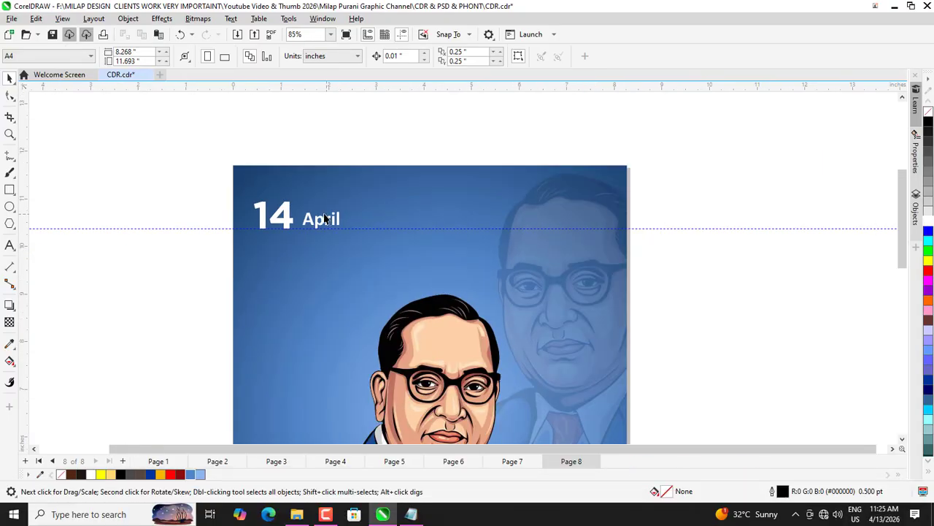
Step: Enlarge the "14" toward the poster's upper left corner, keeping its base on the guideline
click(313, 225)
click(261, 207)
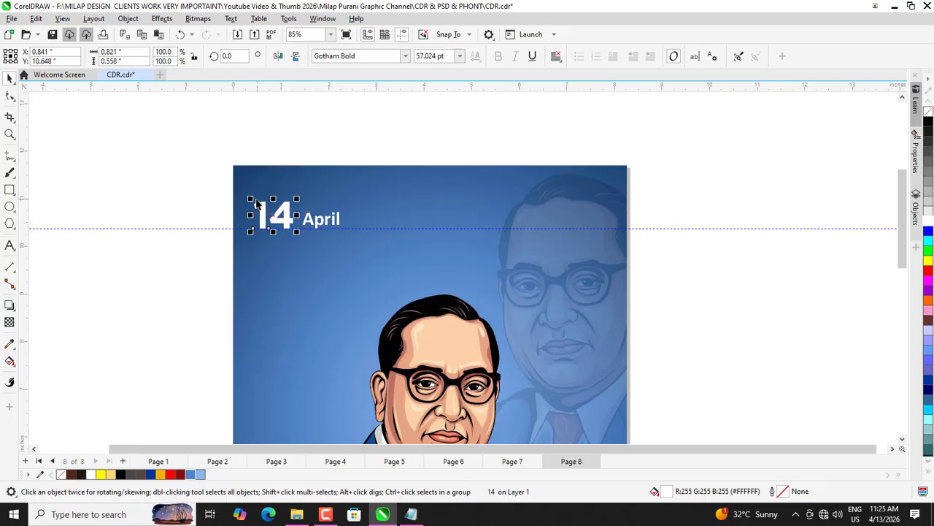
click(192, 198)
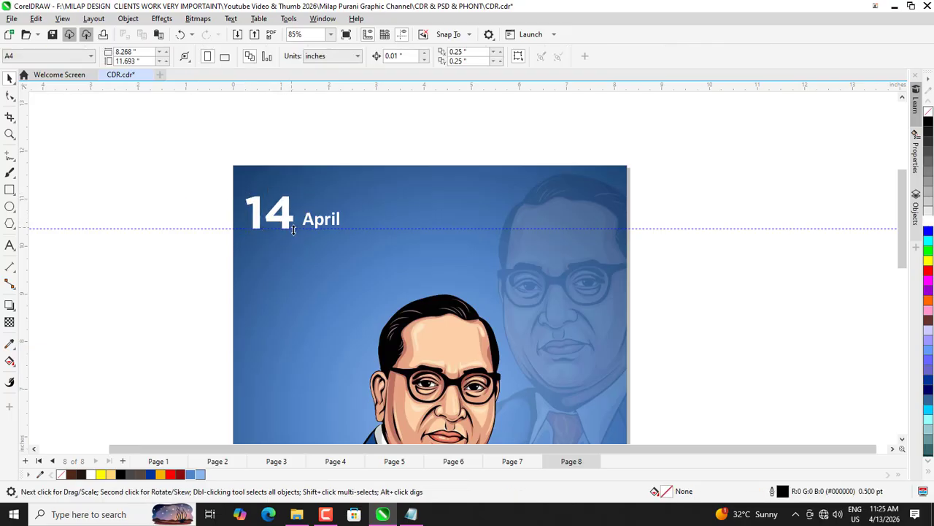
Step: Try a slight repositioning of the "April" text beside the "14" and undo the move
scroll(310, 230, up, 3)
scroll(318, 229, up, 1)
drag(333, 217, 330, 214)
key(ctrl+z)
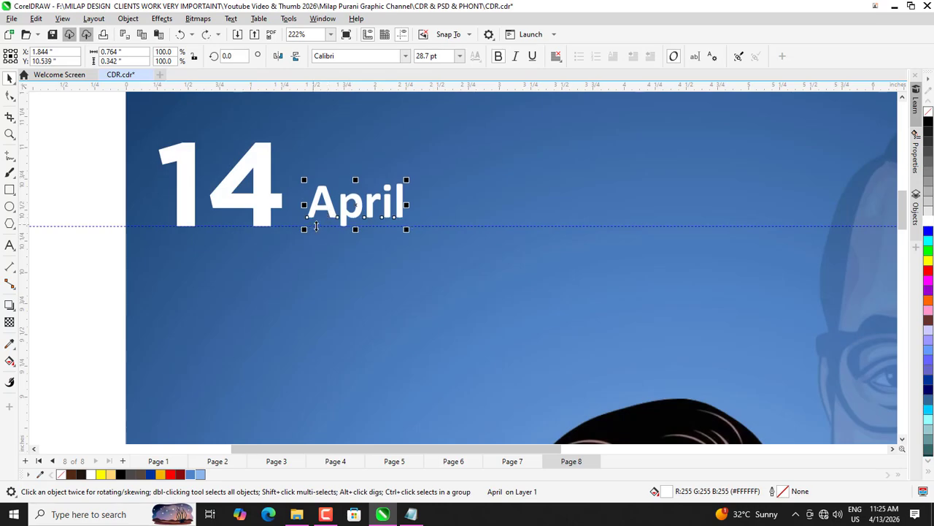
Step: Group the "14" and "April" texts and delete the horizontal guideline
scroll(316, 227, down, 5)
click(182, 171)
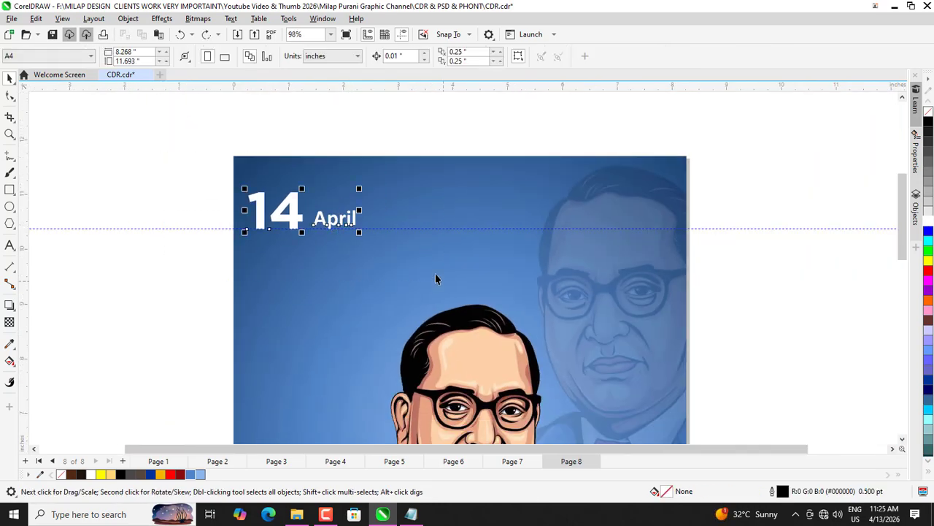
scroll(361, 231, down, 4)
key(ctrl+g)
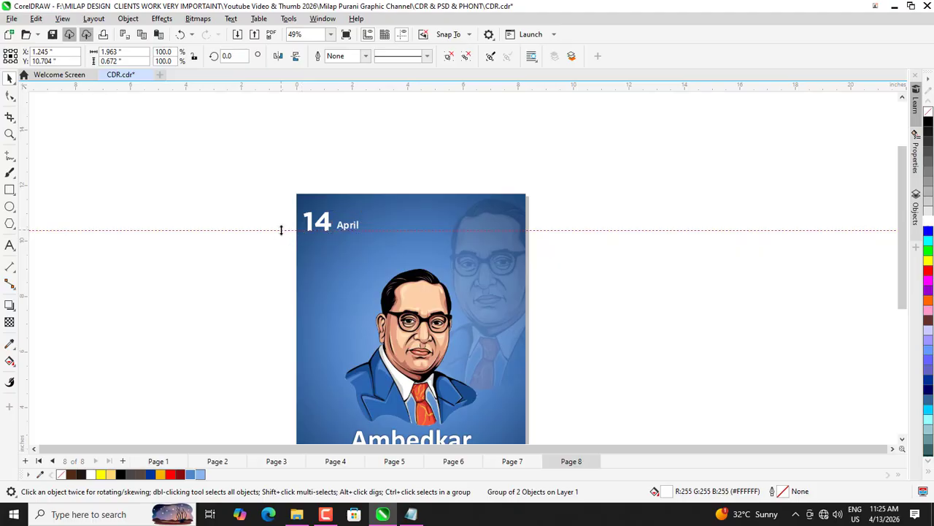
click(283, 230)
scroll(332, 230, up, 4)
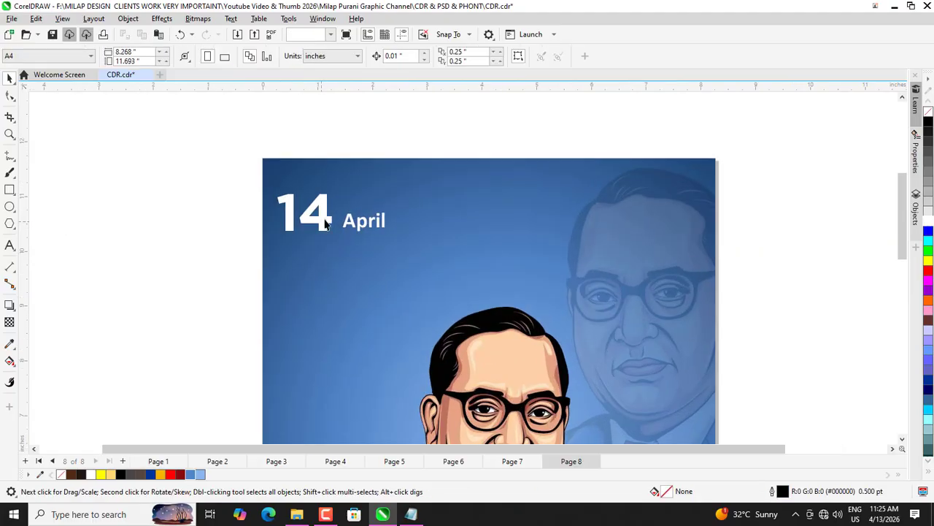
Step: Shrink the grouped date to about 1.46 inches wide and place it close to the poster's upper left corner
drag(327, 227, 340, 211)
scroll(313, 209, down, 4)
click(271, 223)
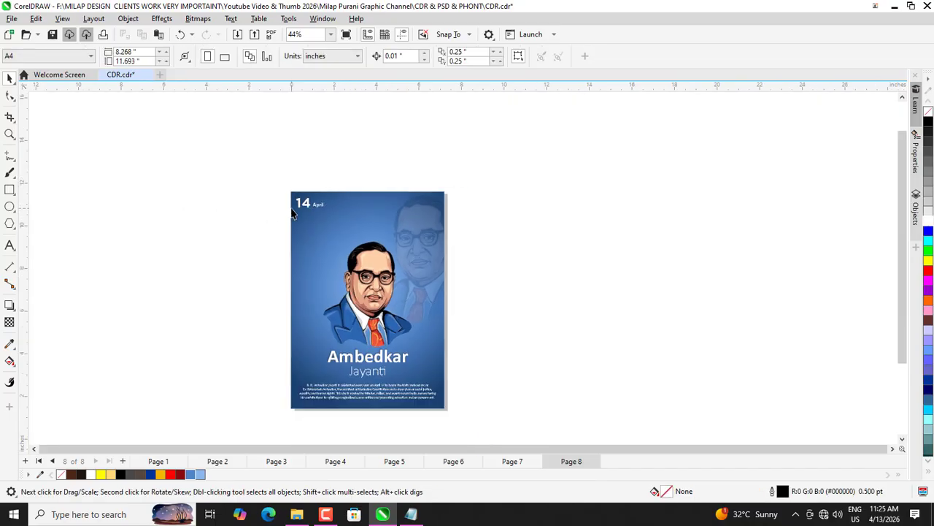
scroll(306, 216, up, 3)
click(330, 197)
scroll(330, 197, down, 3)
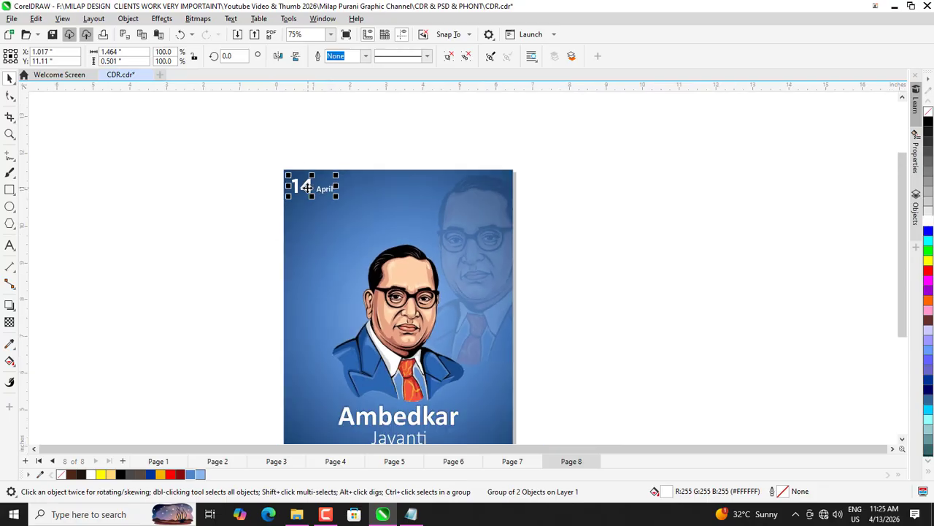
click(236, 206)
scroll(203, 307, down, 2)
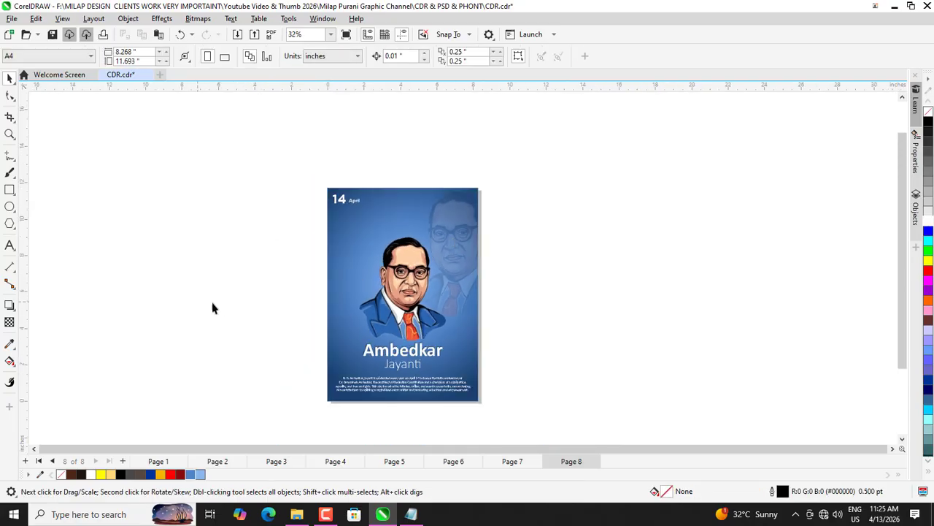
scroll(249, 321, up, 1)
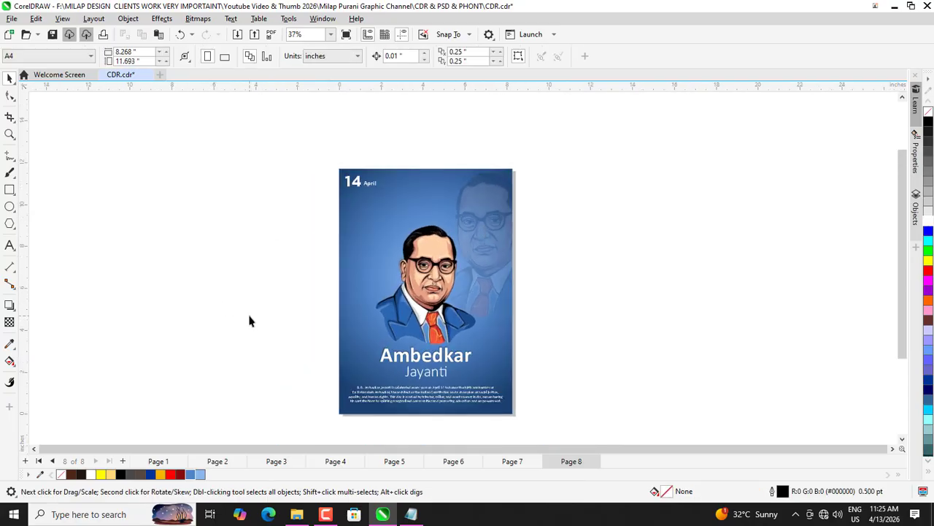
scroll(330, 219, up, 1)
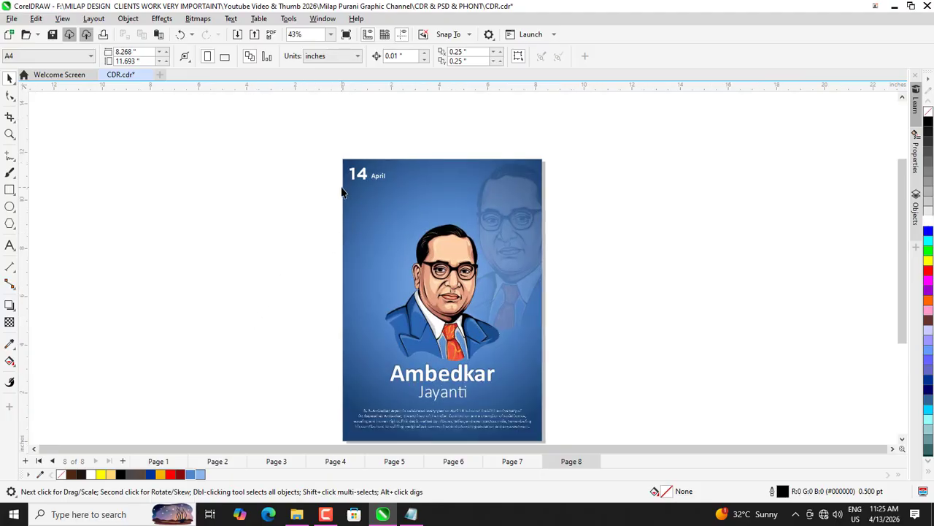
scroll(353, 178, up, 6)
scroll(332, 188, down, 5)
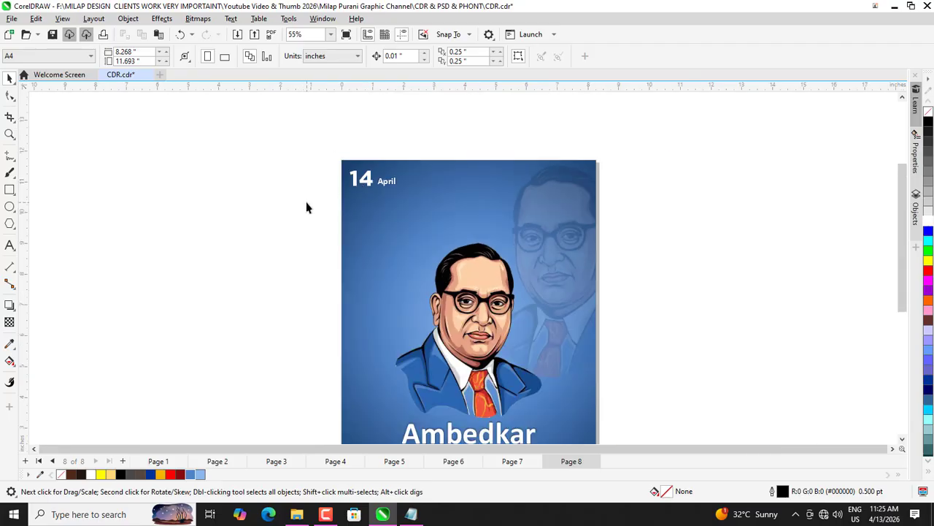
scroll(338, 205, down, 2)
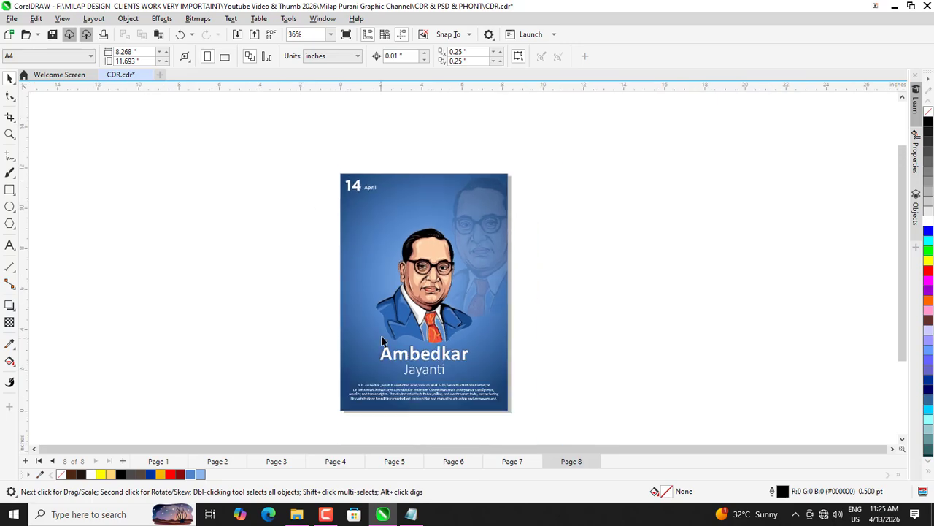
scroll(392, 348, up, 1)
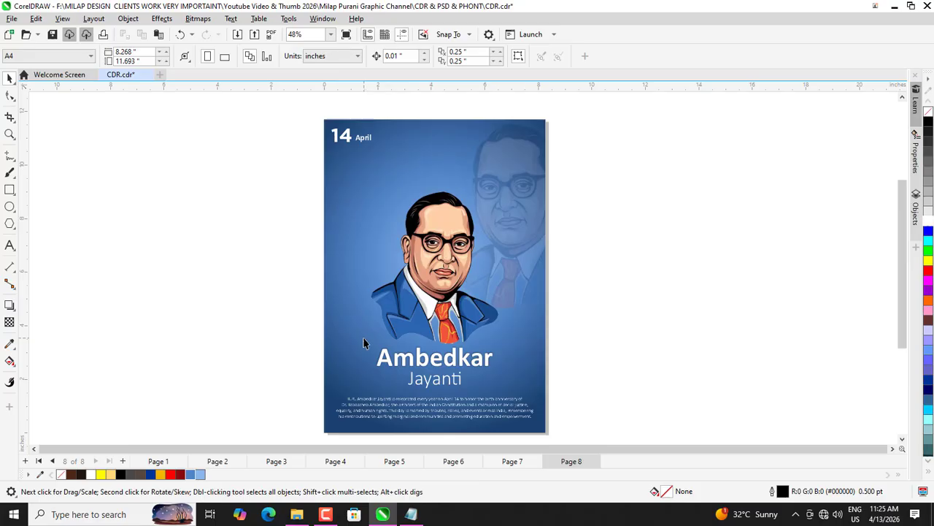
scroll(364, 344, up, 1)
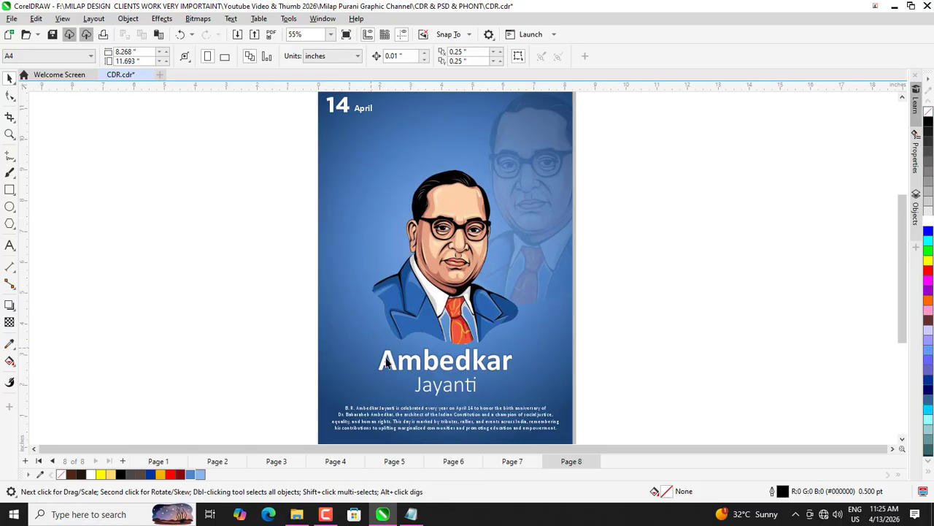
Step: Place a copy of the "Jayanti" text just above the start of "Ambedkar" and change the copy's wording to "happy"
click(430, 393)
drag(430, 391, 394, 338)
right_click(395, 338)
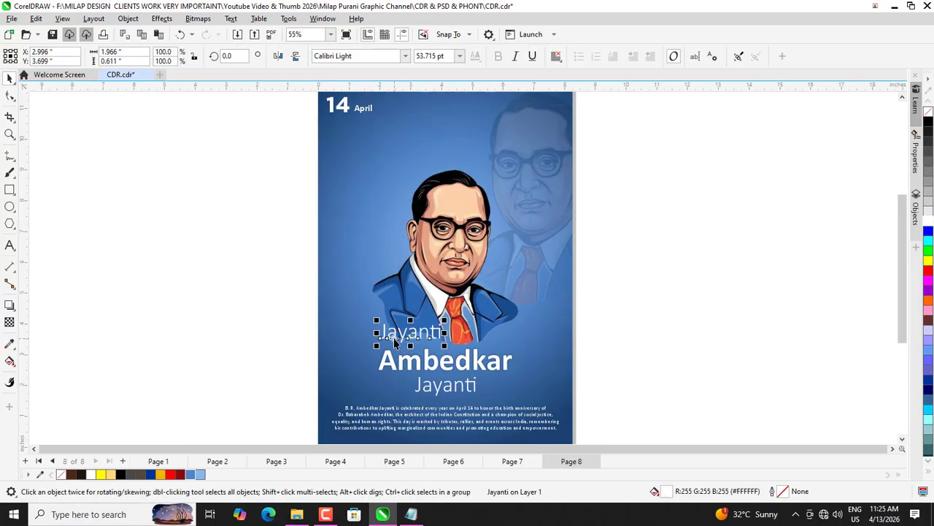
double_click(394, 338)
key(ctrl+a)
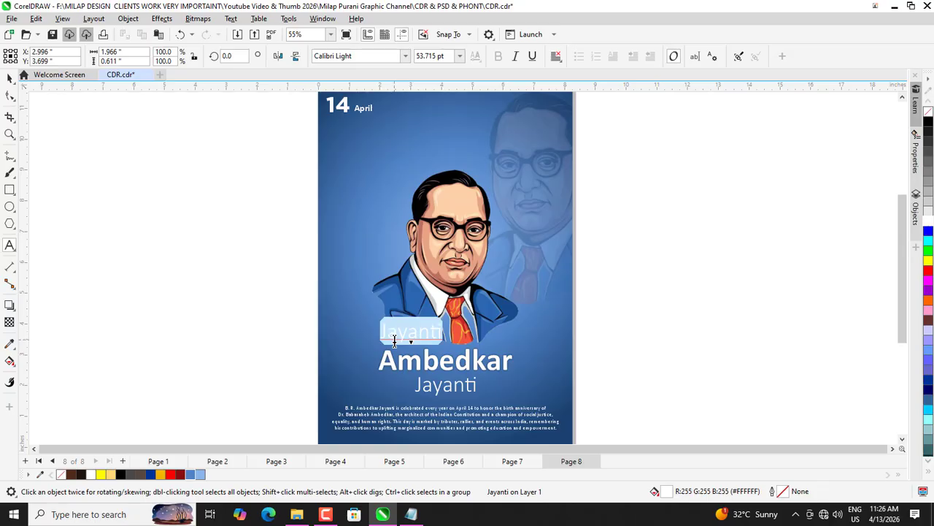
text(happy)
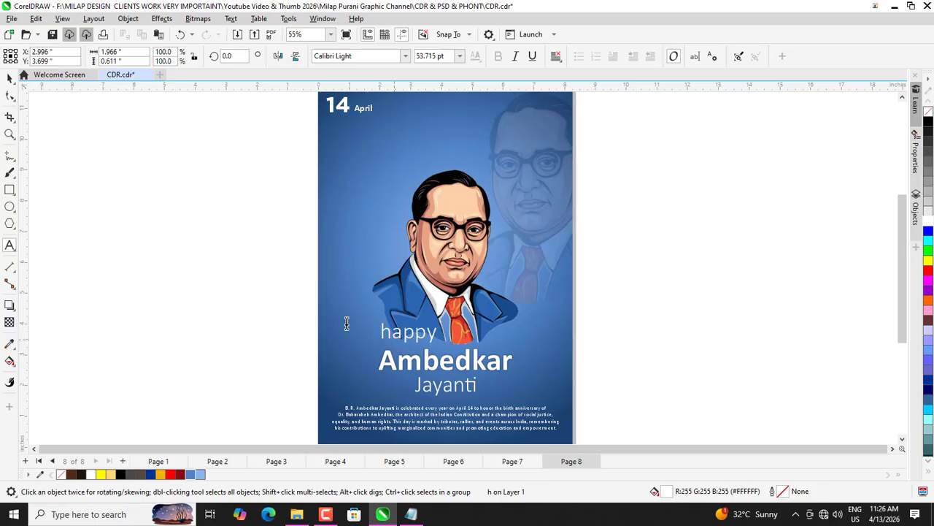
key(ctrl+space)
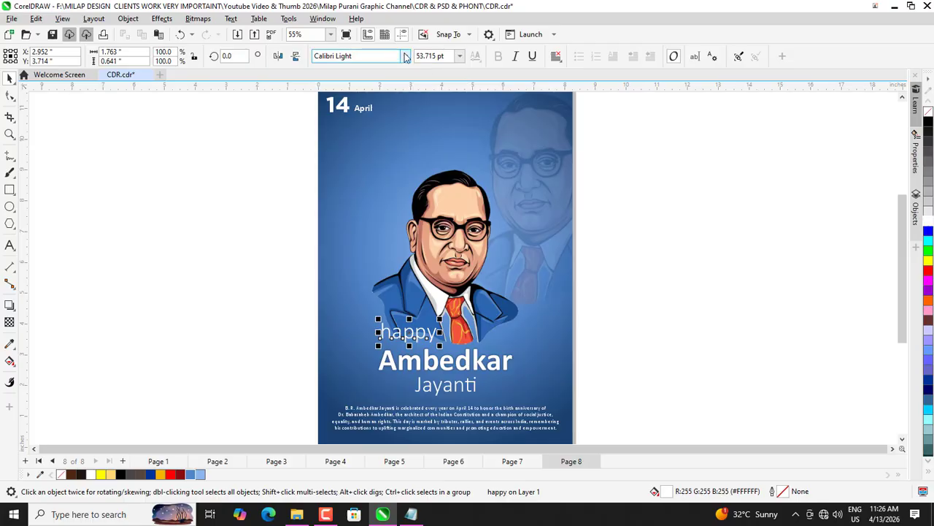
Step: Set the font of the "happy" text to Edwardian Script ITC
click(406, 57)
mouse_move(382, 181)
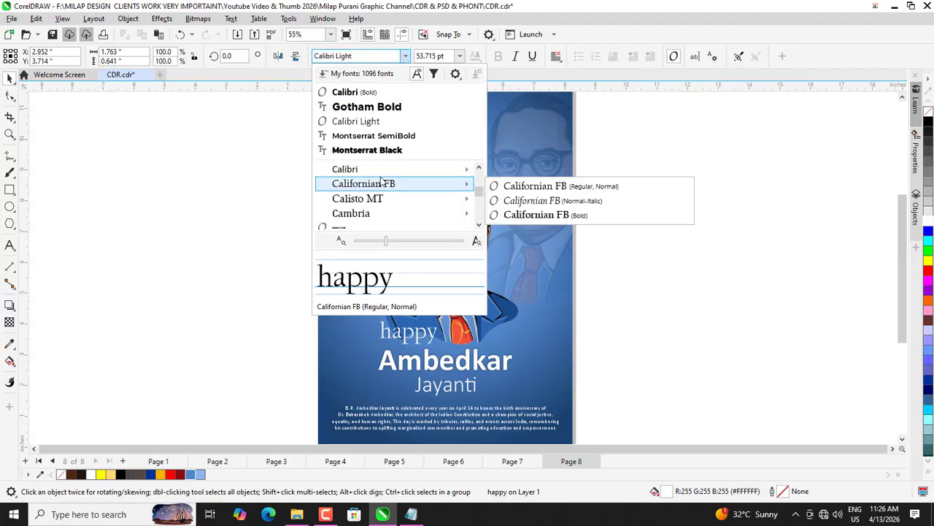
scroll(381, 182, down, 3)
scroll(374, 174, up, 1)
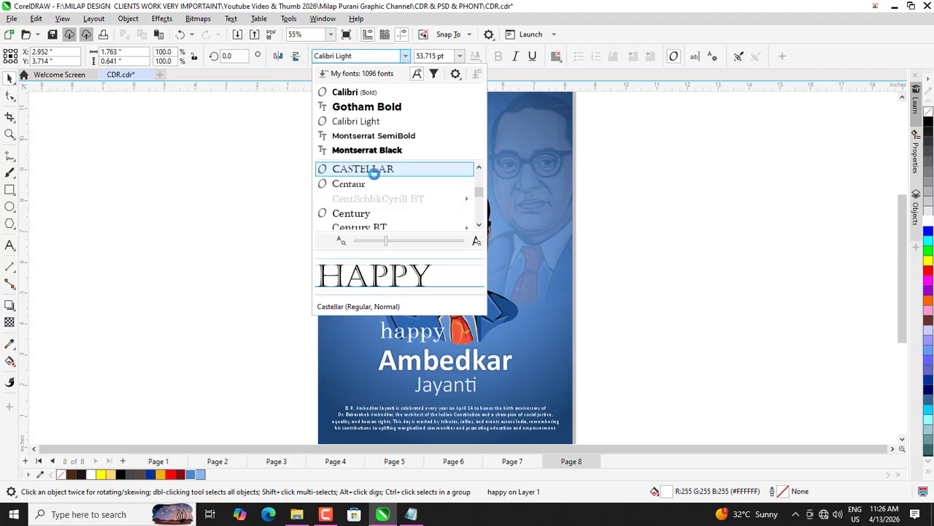
scroll(374, 175, down, 4)
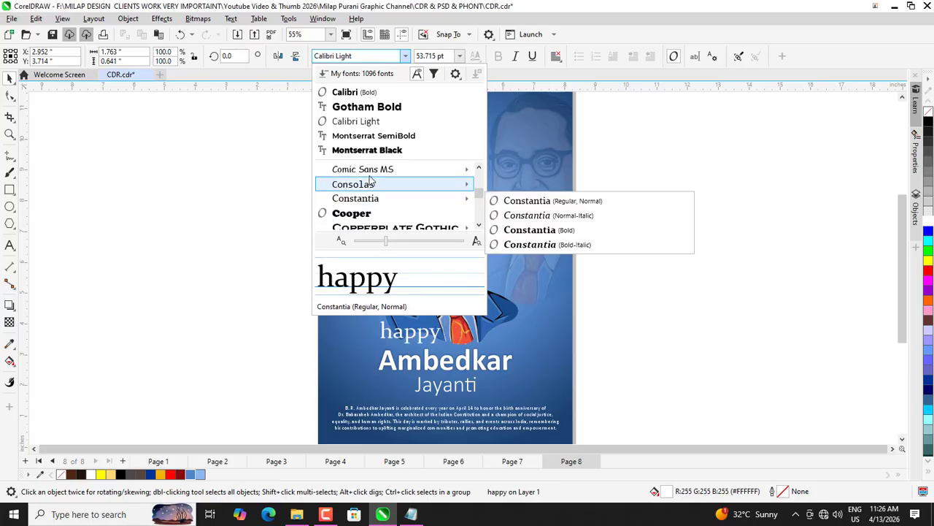
scroll(367, 184, down, 5)
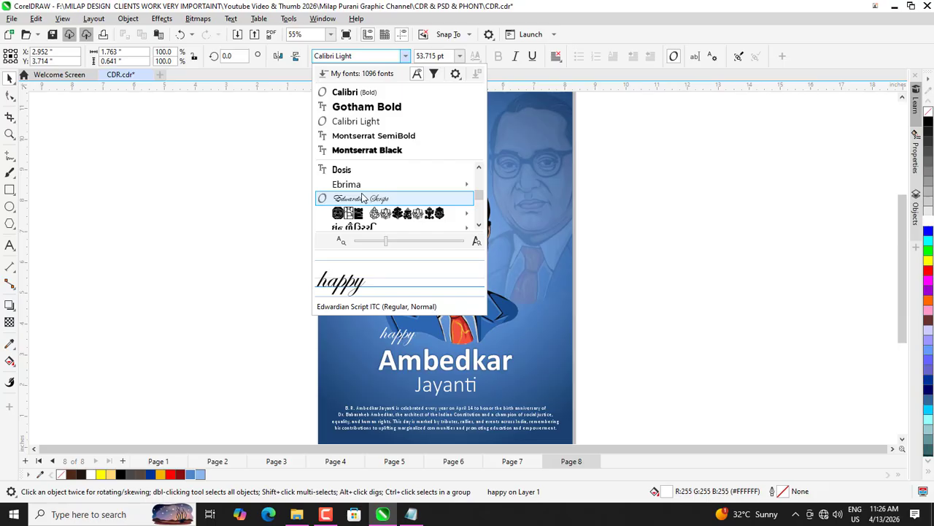
click(363, 197)
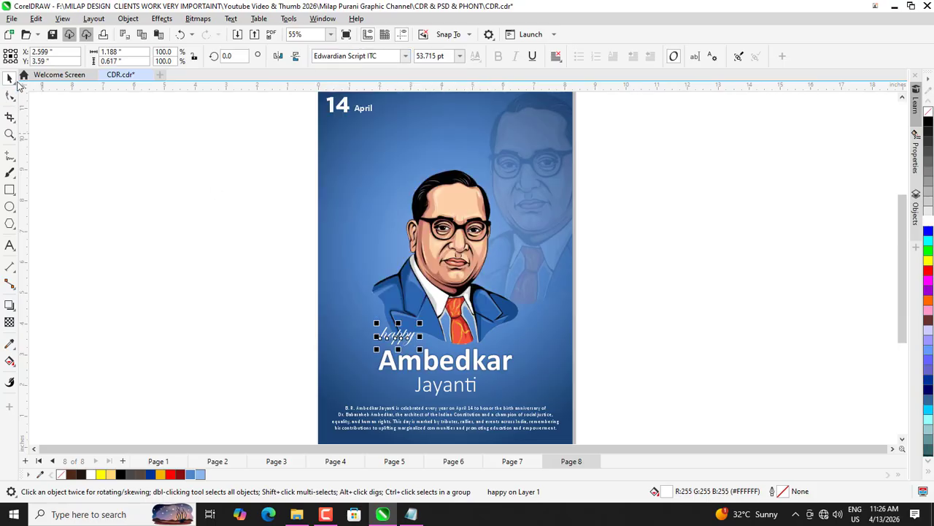
Step: Try the "happy" text slightly closer to the "Ambedkar" title, and delete it from the poster
click(148, 146)
scroll(390, 305, up, 2)
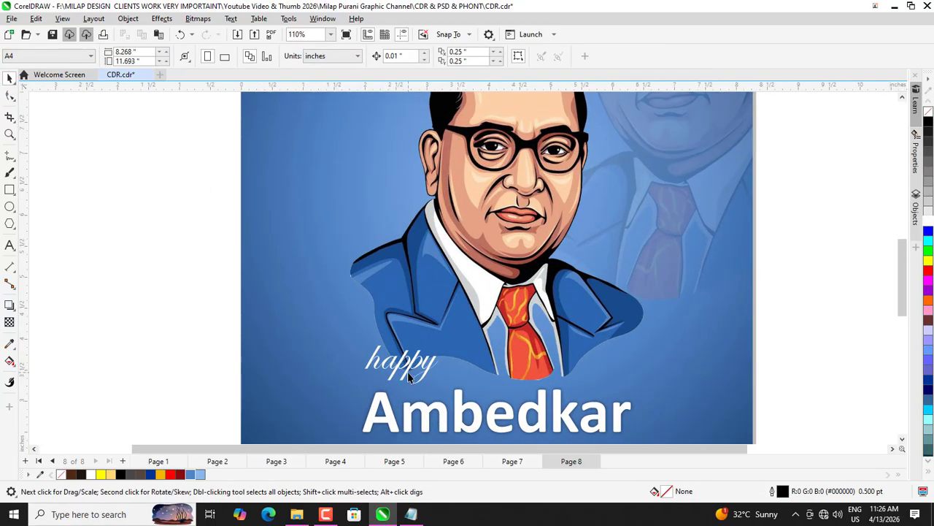
drag(407, 372, 431, 388)
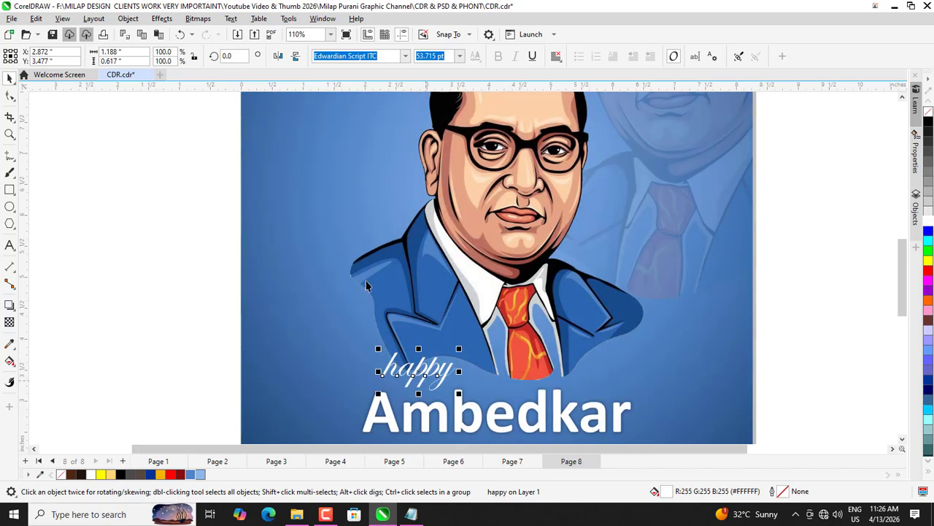
scroll(352, 277, down, 3)
click(200, 290)
scroll(343, 315, up, 1)
click(389, 314)
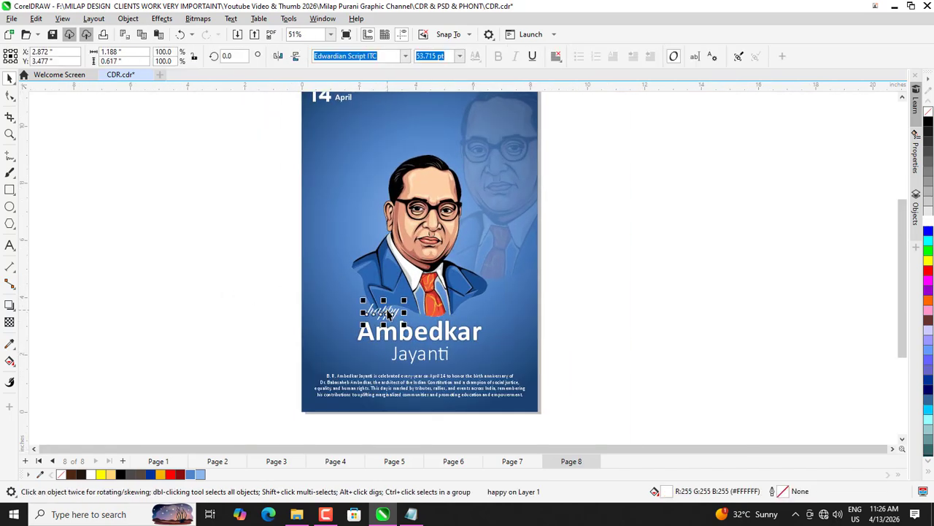
click(427, 354)
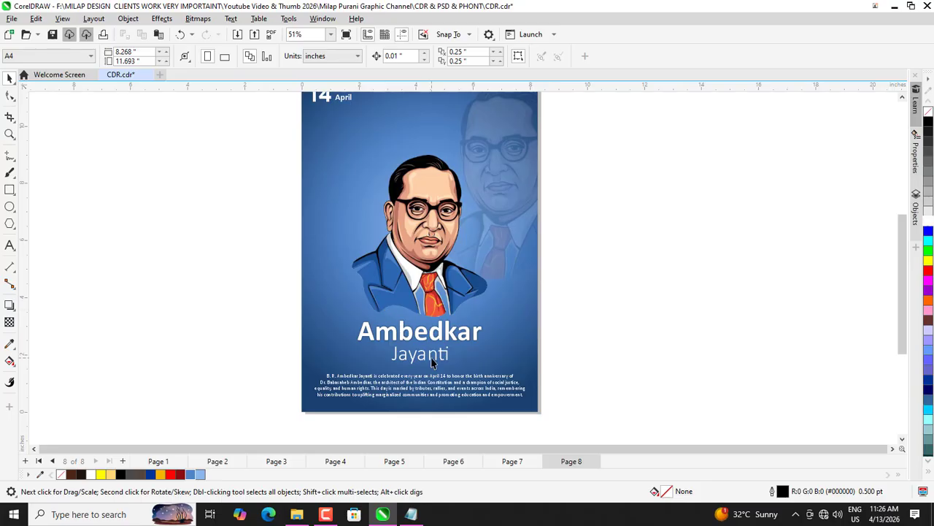
scroll(429, 358, up, 2)
scroll(418, 354, down, 2)
click(250, 326)
scroll(476, 371, down, 4)
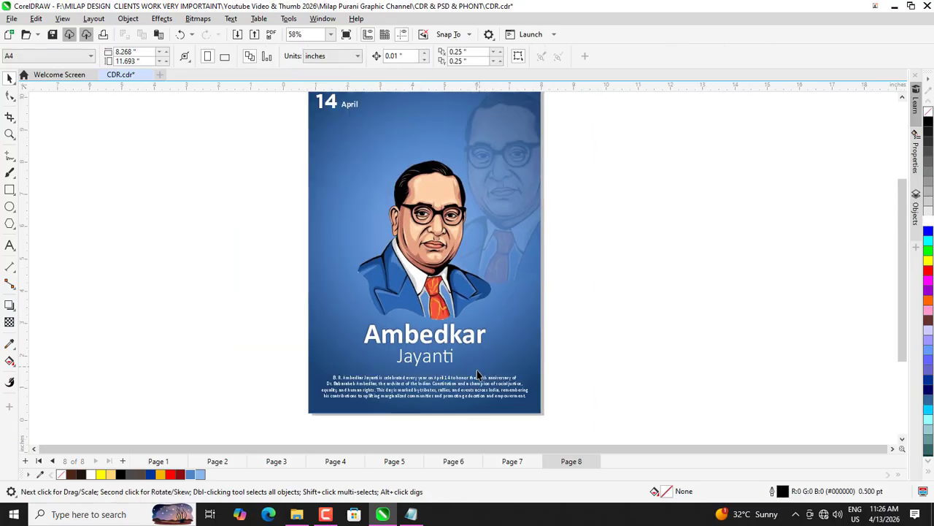
scroll(451, 363, up, 2)
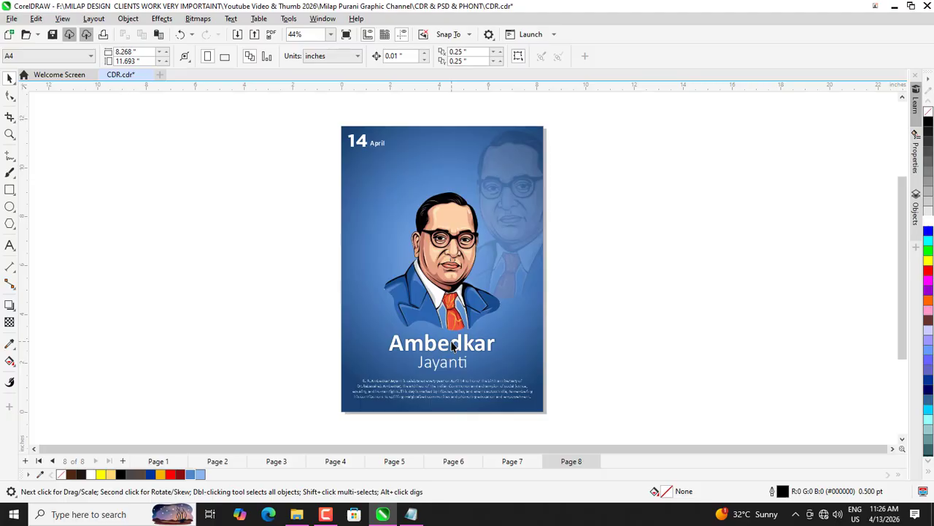
click(454, 313)
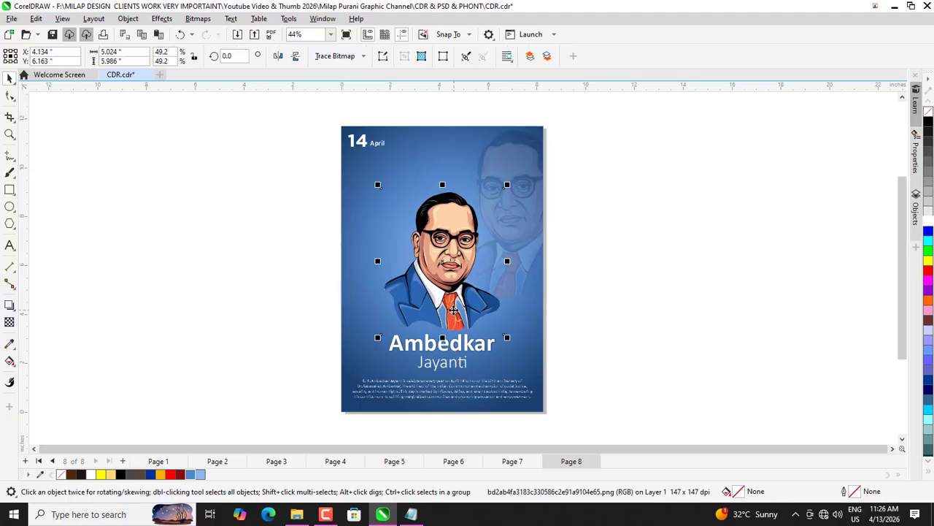
click(292, 289)
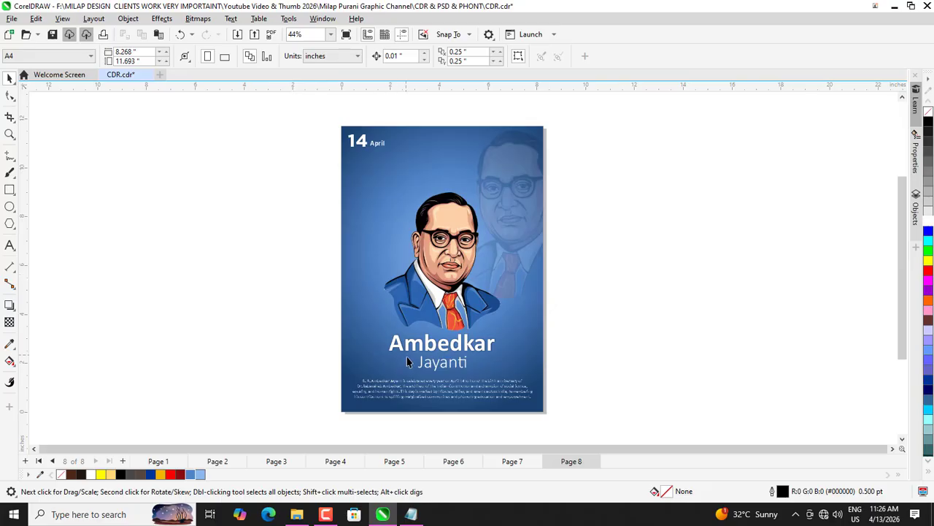
Step: Nudge the description up to about Y 0.98 inches and the main portrait up to about Y 6.33 inches
scroll(429, 389, up, 3)
click(441, 412)
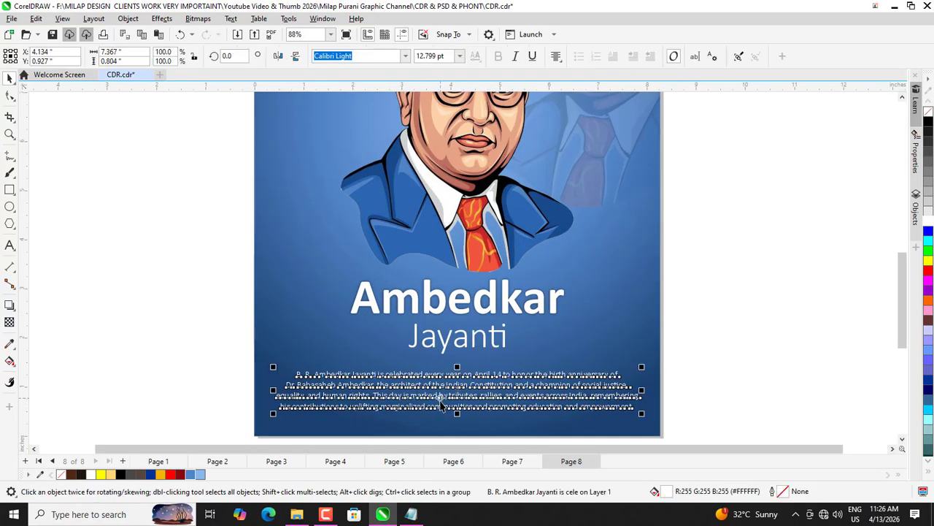
scroll(394, 352, down, 2)
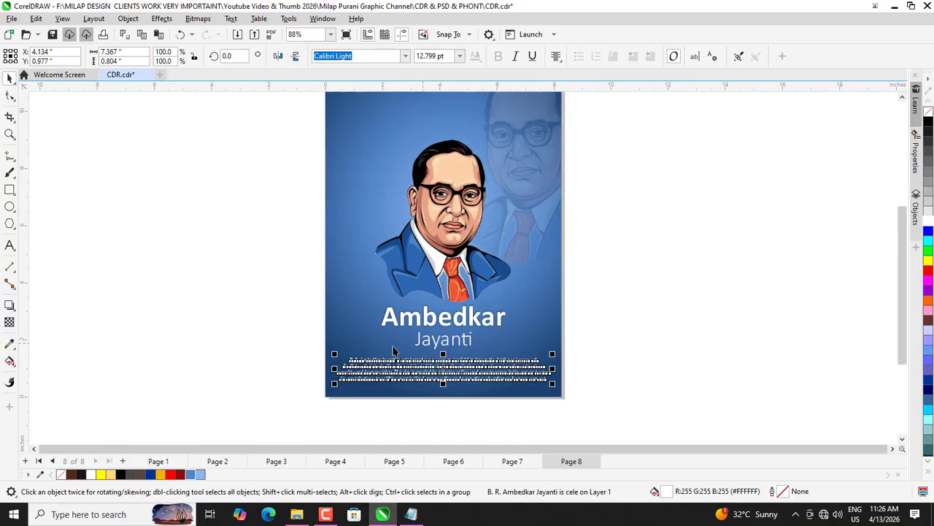
click(277, 317)
scroll(397, 328, down, 2)
click(427, 246)
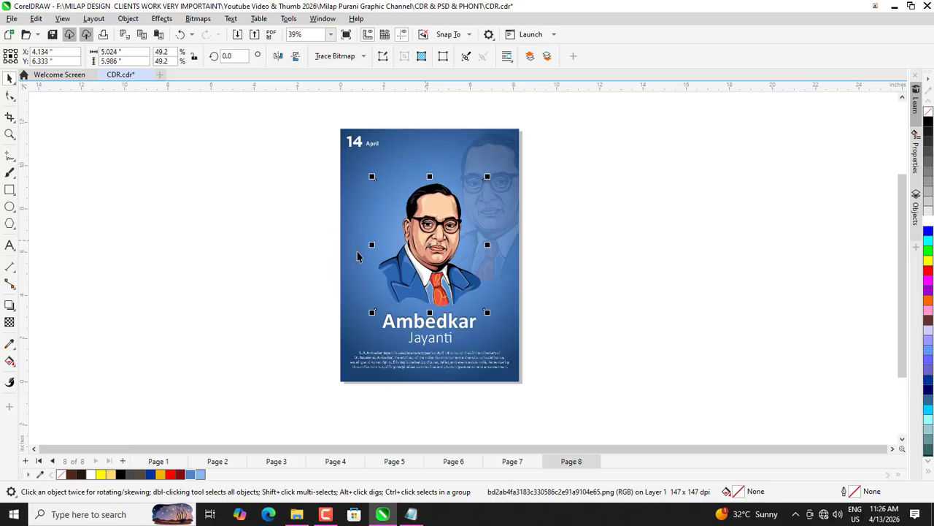
click(269, 281)
Step: Nudge the "Ambedkar" and "Jayanti" texts together up to about Y 2.65 inches and the description to about Y 1.08 inches
drag(270, 281, 539, 349)
scroll(418, 356, up, 3)
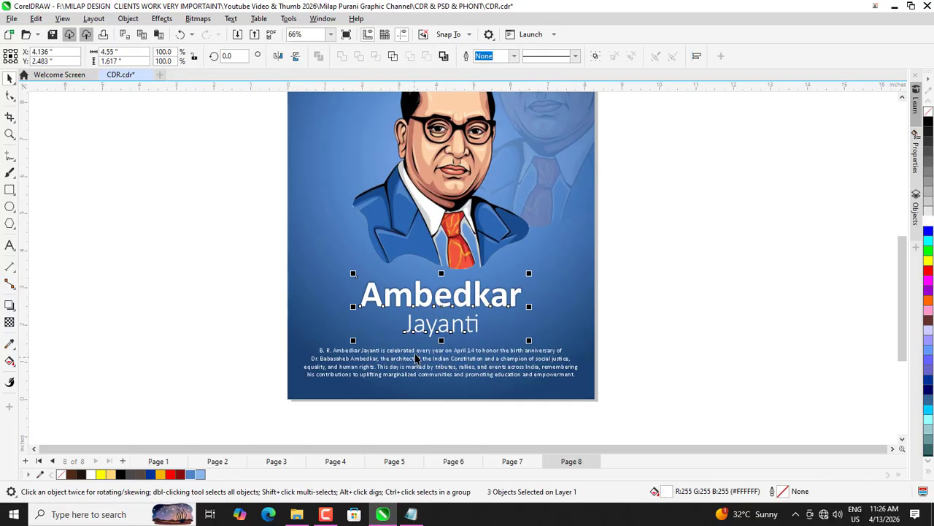
key(Up)
key(Up)
key(Up)
key(Up)
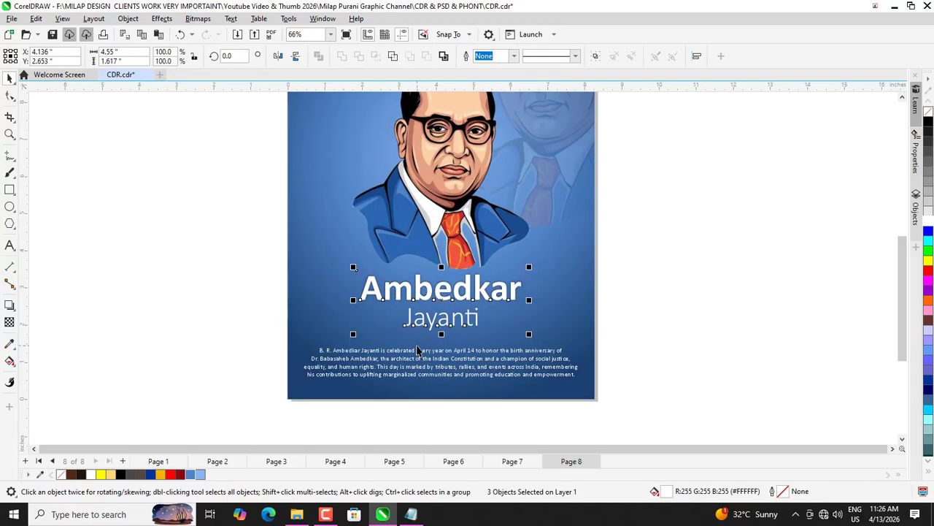
click(419, 351)
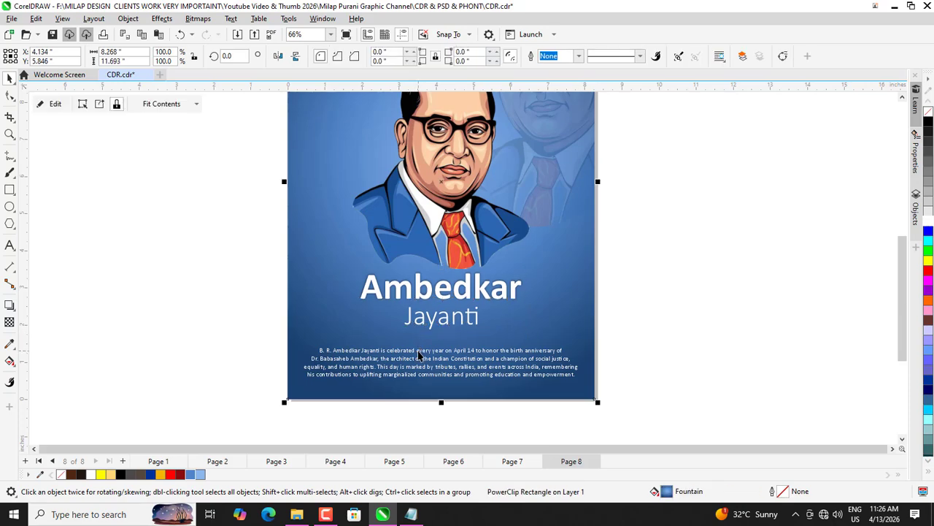
click(207, 309)
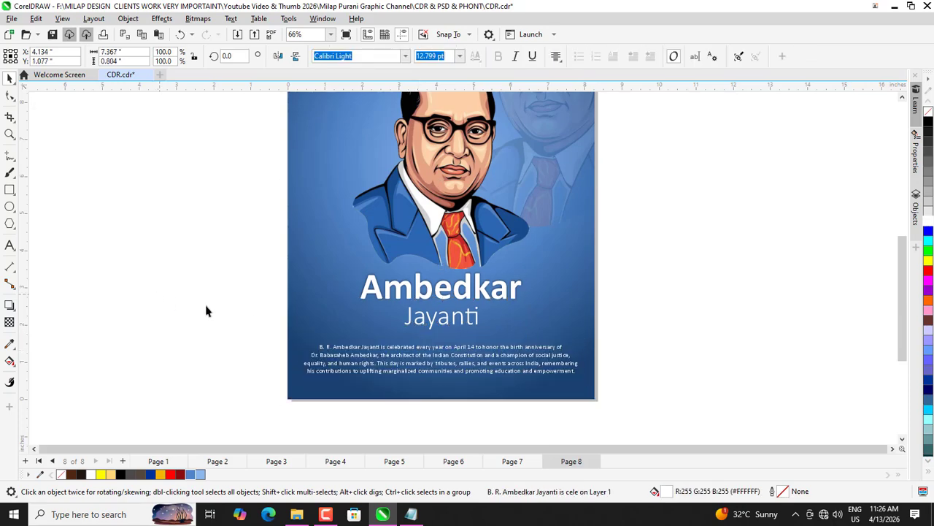
scroll(484, 411, up, 1)
scroll(484, 411, up, 2)
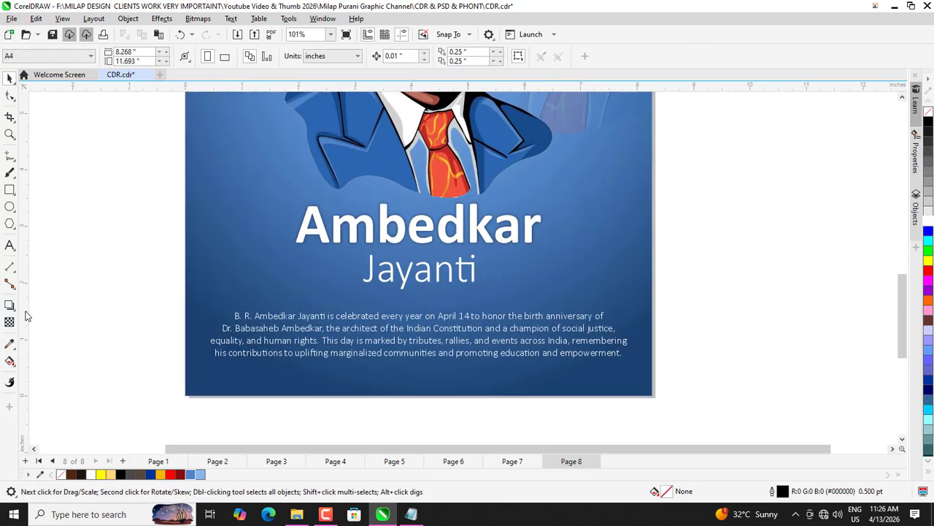
click(10, 245)
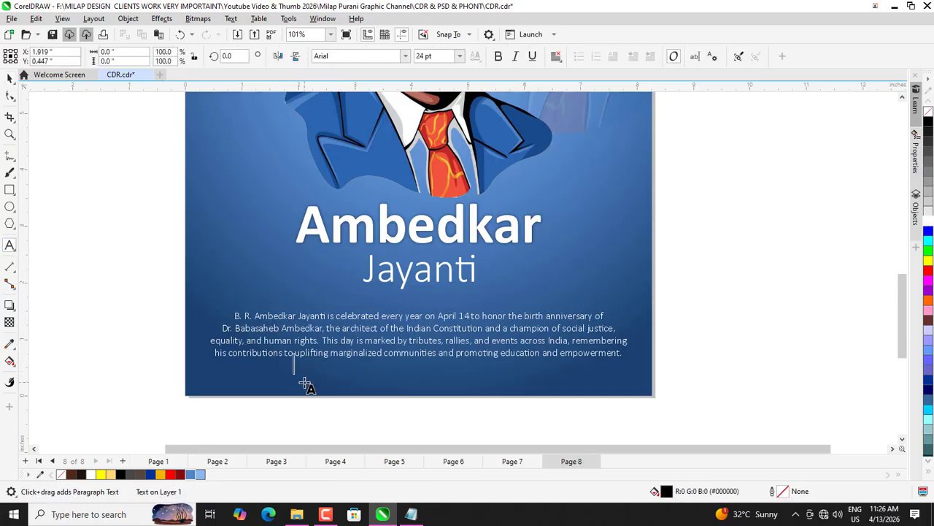
text(www.post)
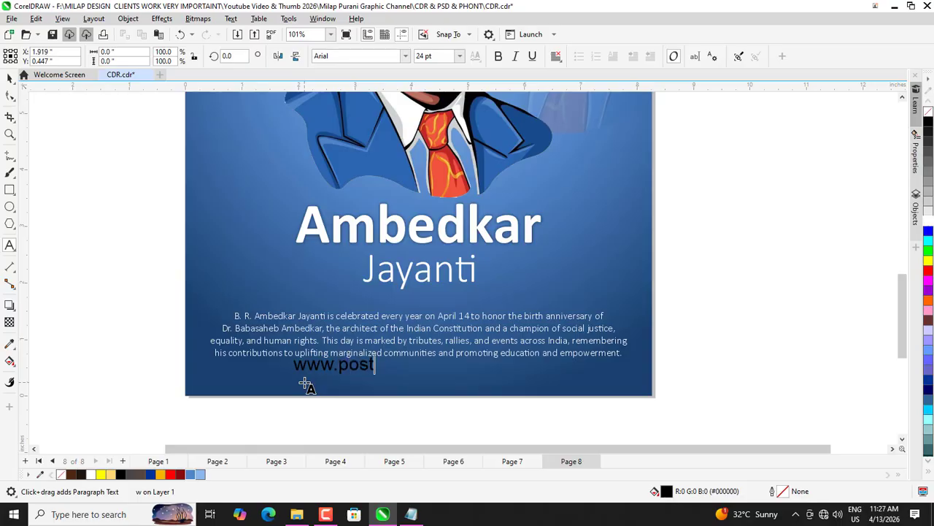
text(.com)
click(9, 78)
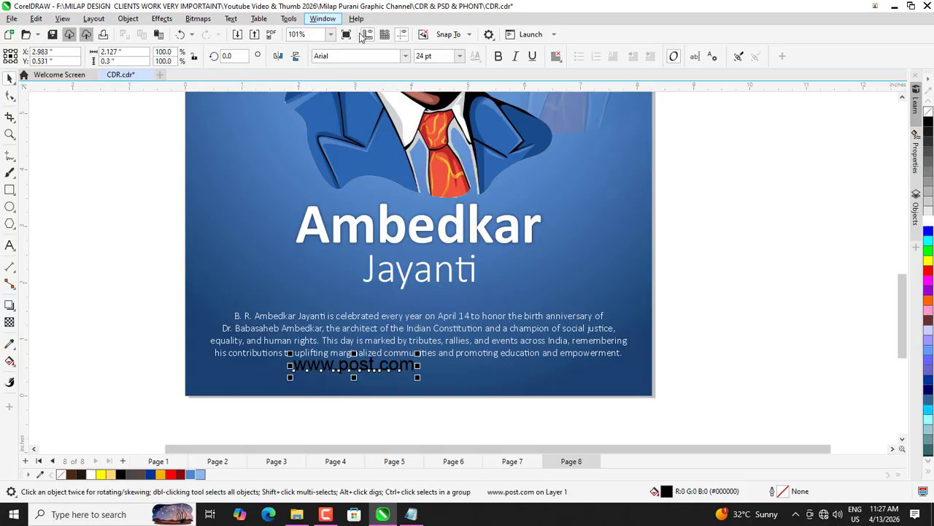
shift+click(488, 387)
key(e)
click(418, 370)
scroll(418, 374, up, 3)
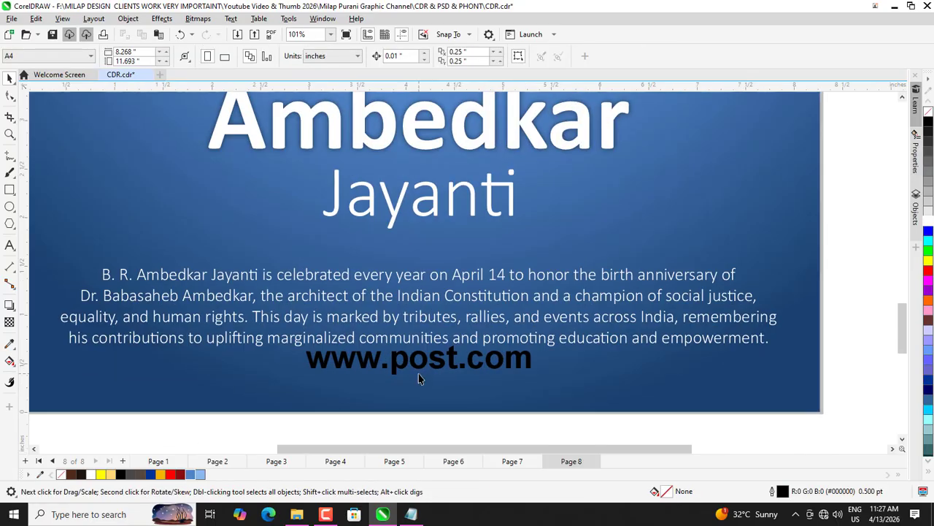
drag(419, 398, 418, 398)
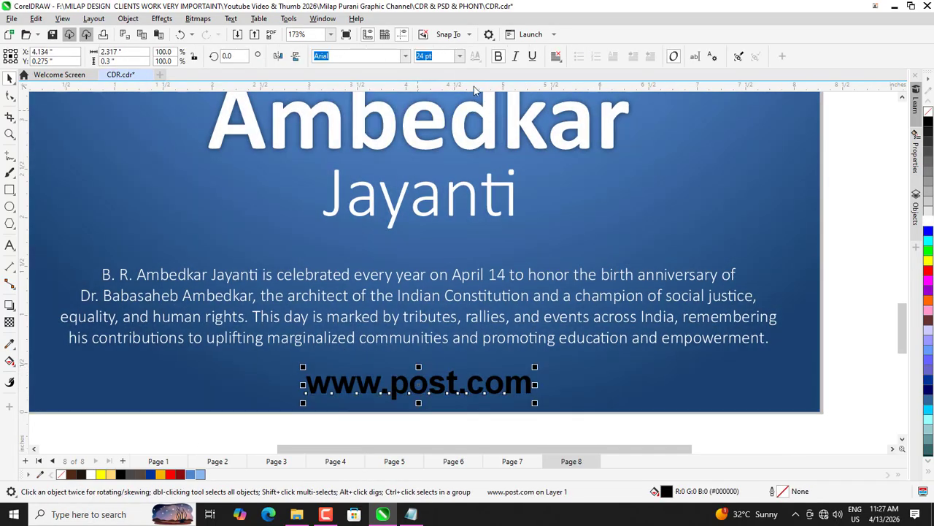
click(459, 55)
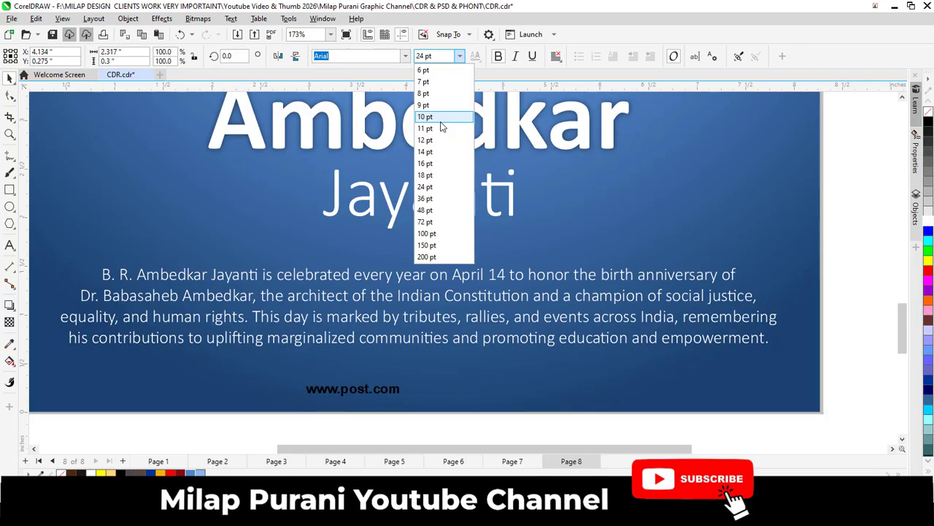
click(445, 144)
scroll(435, 207, down, 3)
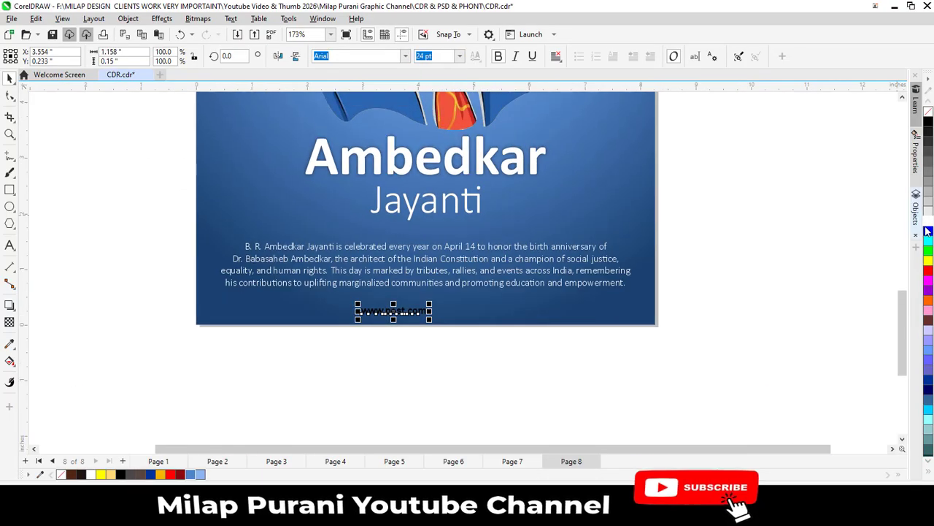
key(Escape)
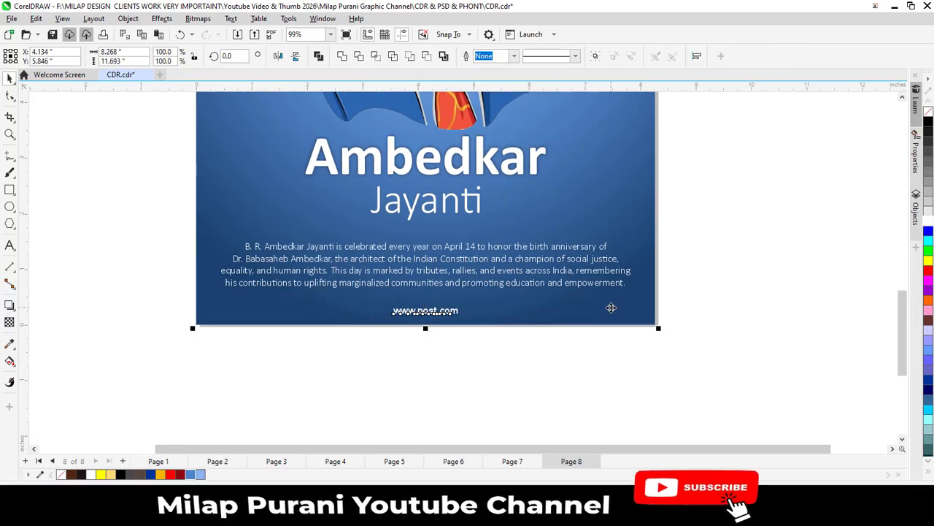
Step: Review the whole poster layout, from the date to the web address
scroll(368, 393, down, 2)
scroll(368, 393, down, 1)
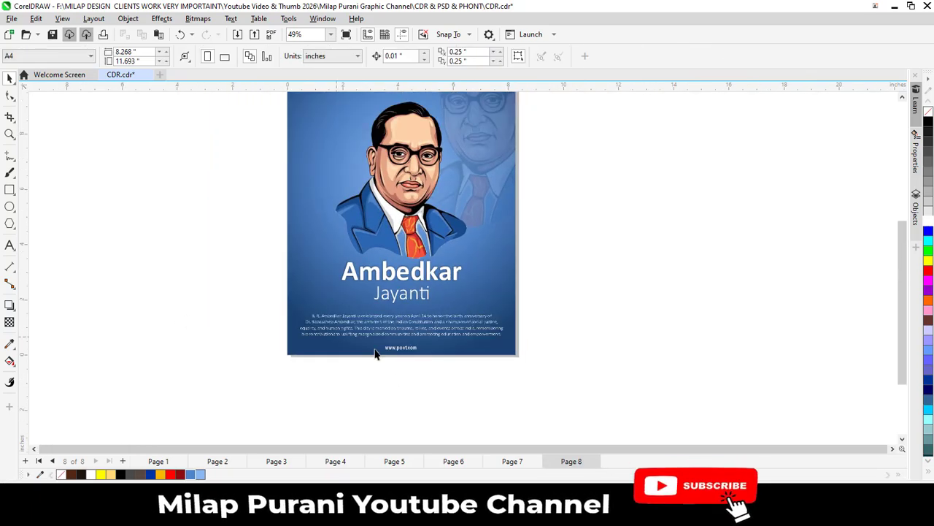
scroll(350, 314, down, 2)
scroll(347, 303, up, 2)
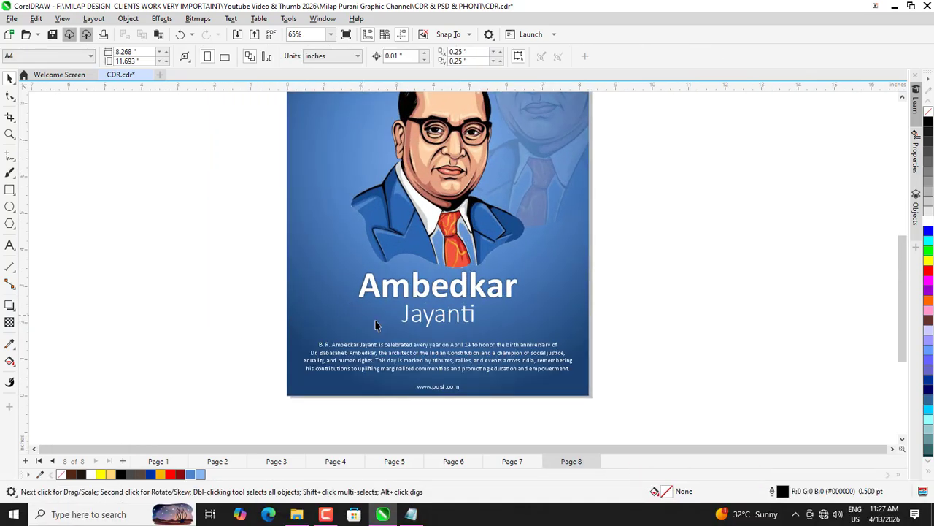
scroll(376, 329, down, 1)
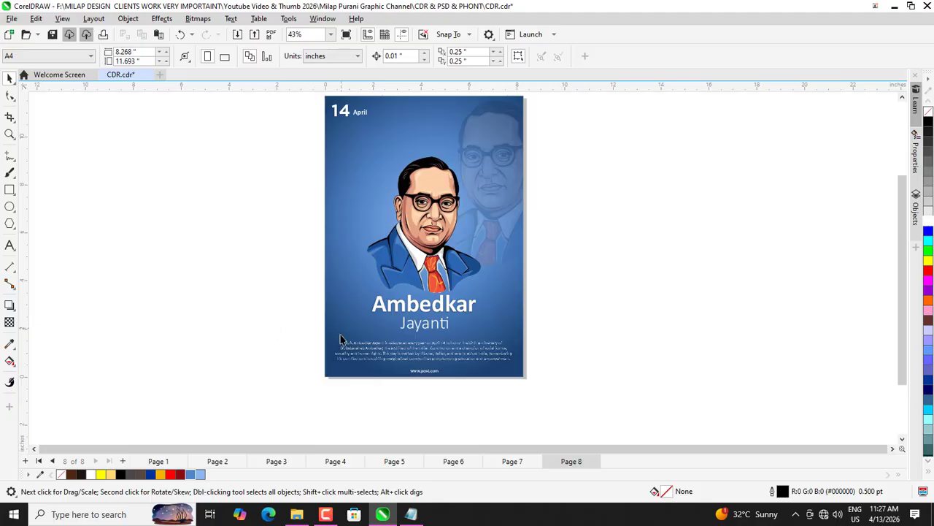
scroll(344, 327, down, 1)
scroll(374, 295, up, 1)
scroll(434, 343, down, 1)
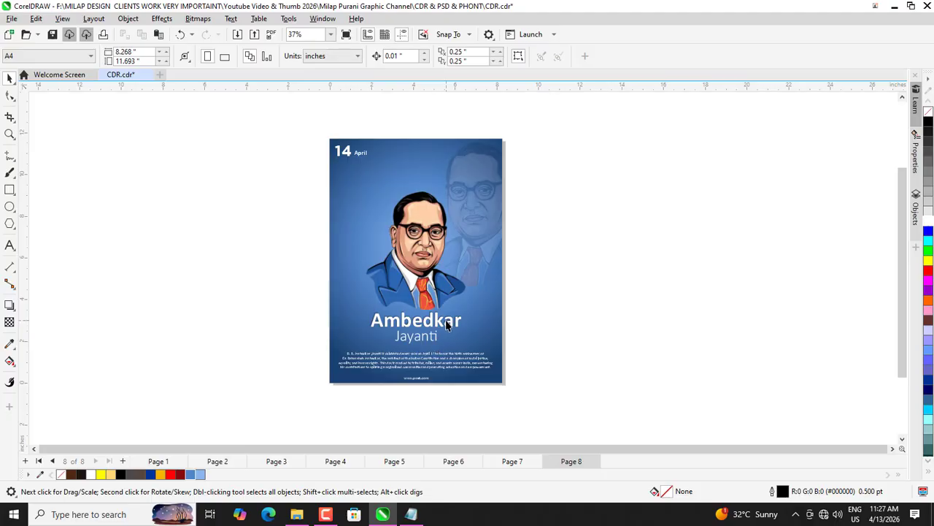
scroll(249, 285, up, 1)
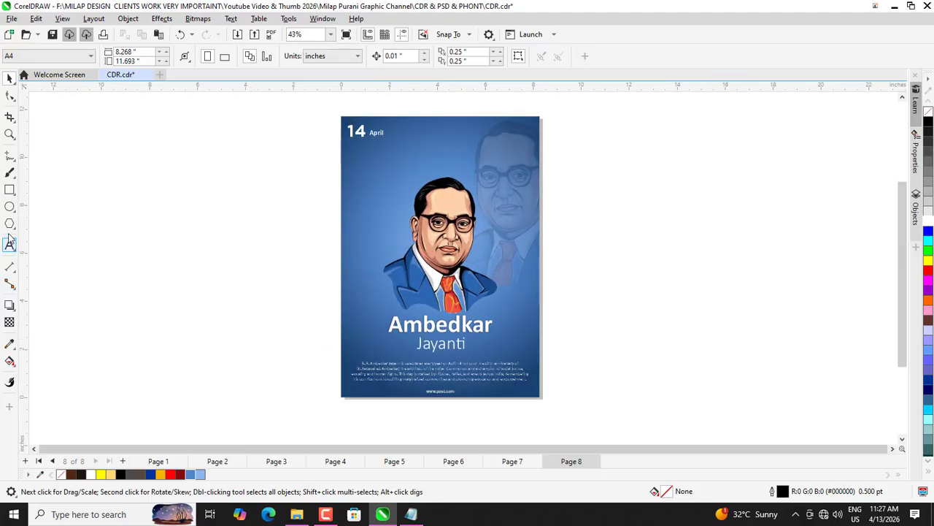
Step: Draw a diagonal 2-point line about 5.1 inches wide and 11.3 inches high, from above the poster's top edge to beyond its lower left edge
click(13, 159)
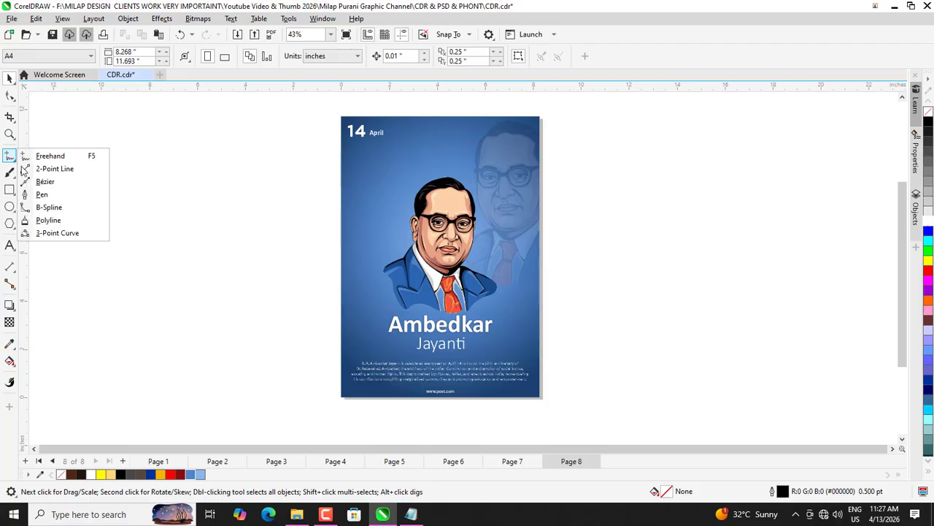
click(45, 165)
drag(451, 100, 324, 373)
click(10, 79)
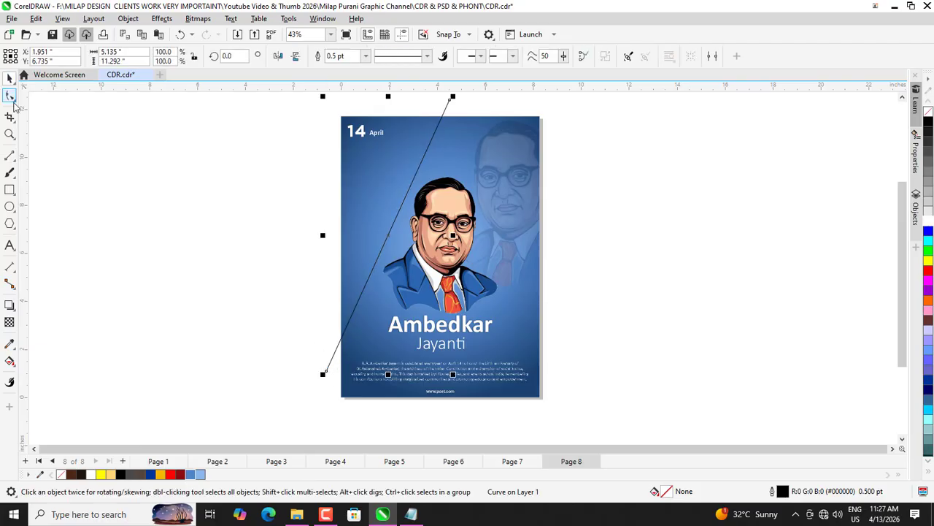
Step: Convert the diagonal line to a curve and bend it into a smooth S-shape across the poster's left part
click(10, 96)
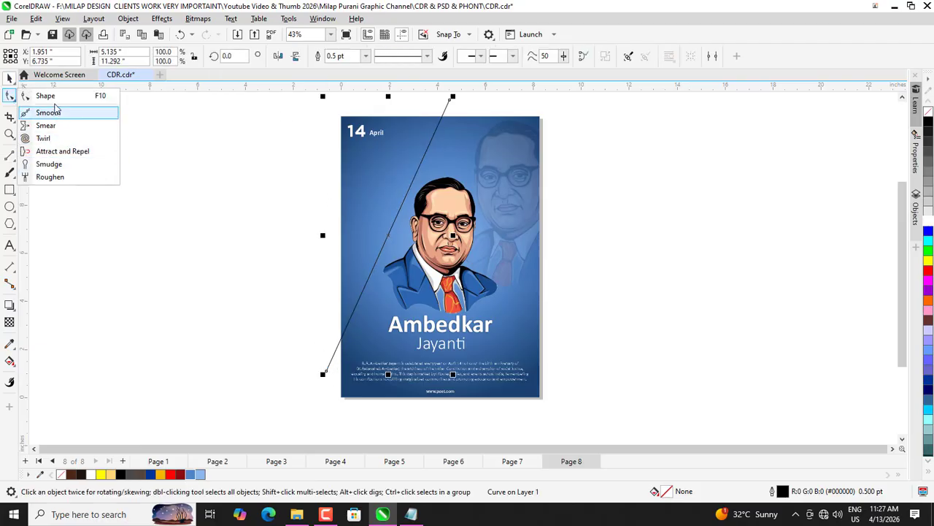
click(45, 96)
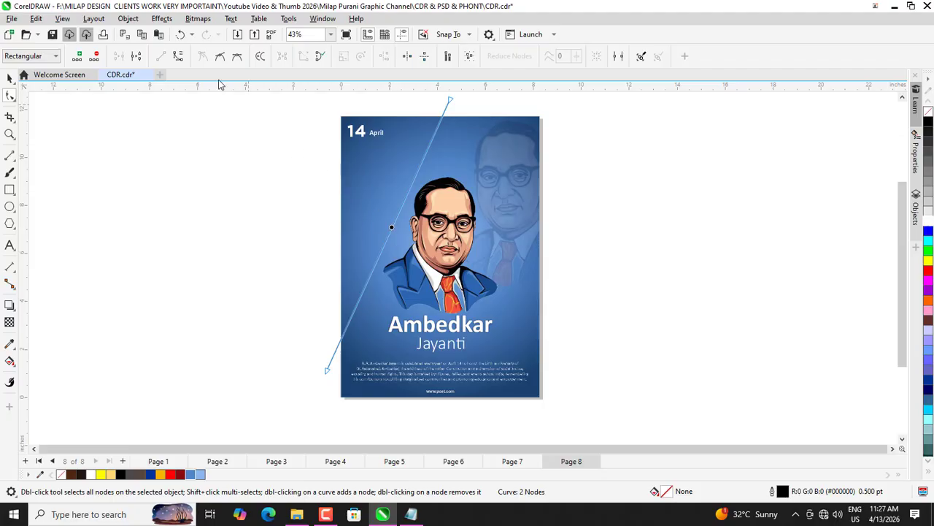
click(406, 191)
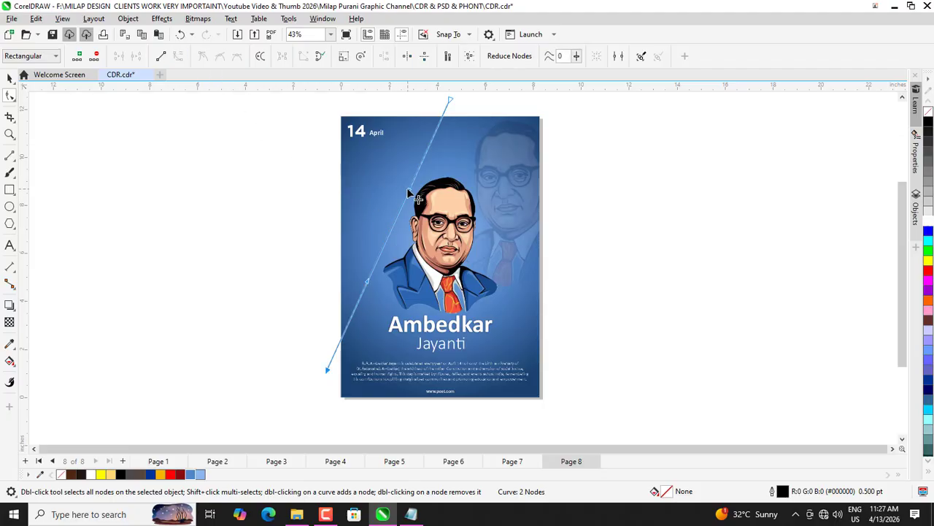
drag(408, 193, 365, 162)
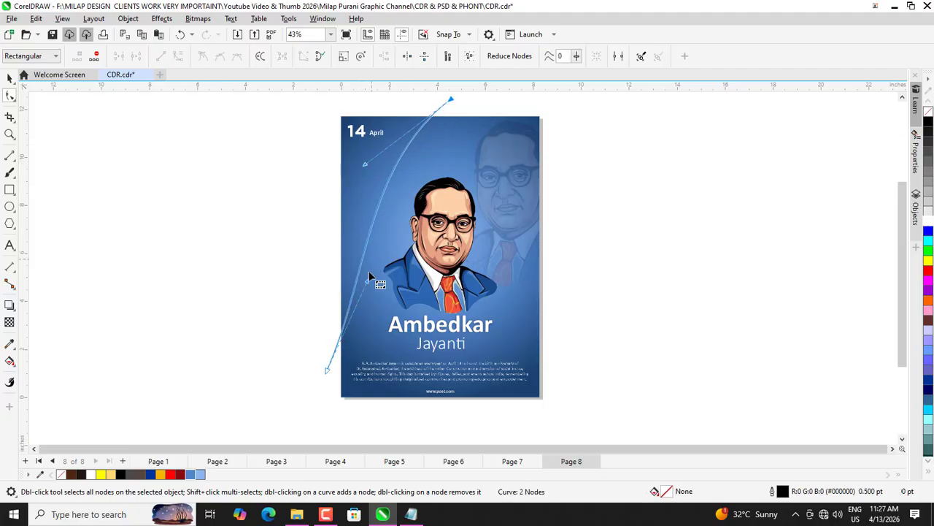
drag(370, 276, 400, 326)
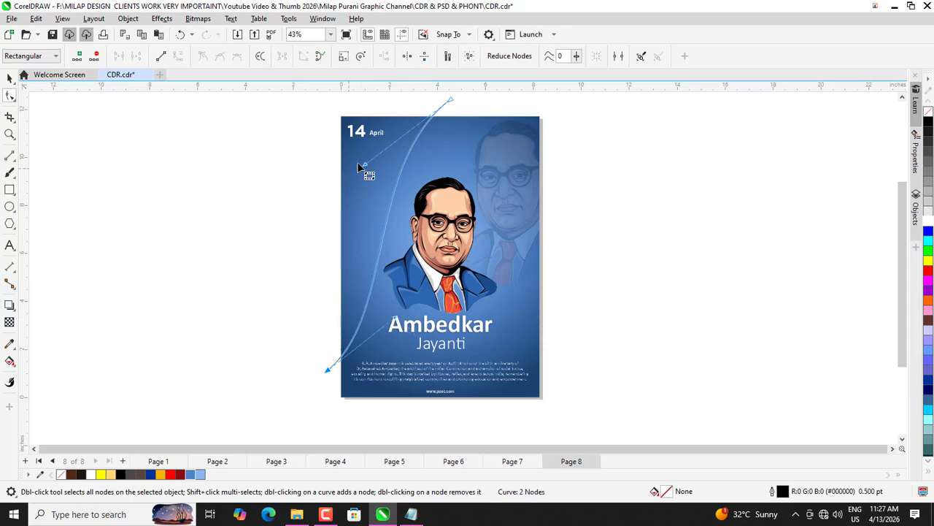
drag(365, 165, 341, 158)
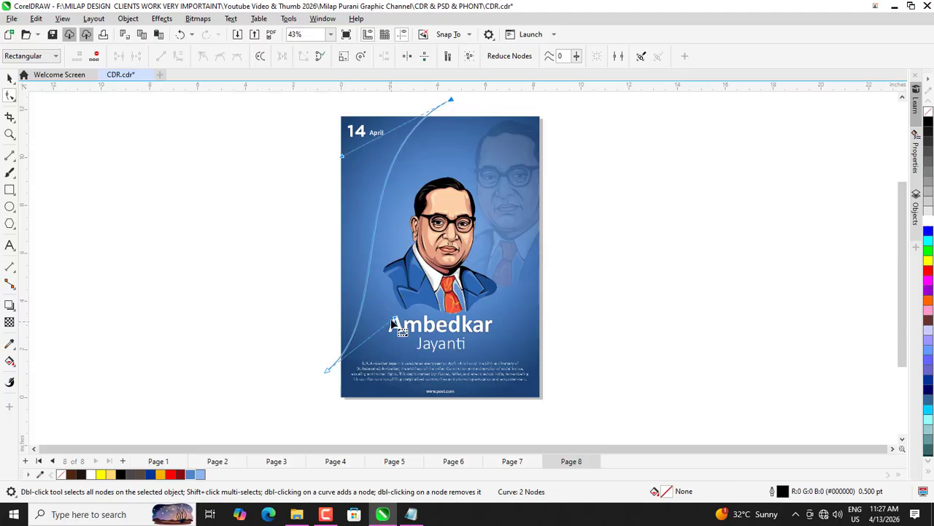
click(392, 320)
click(381, 325)
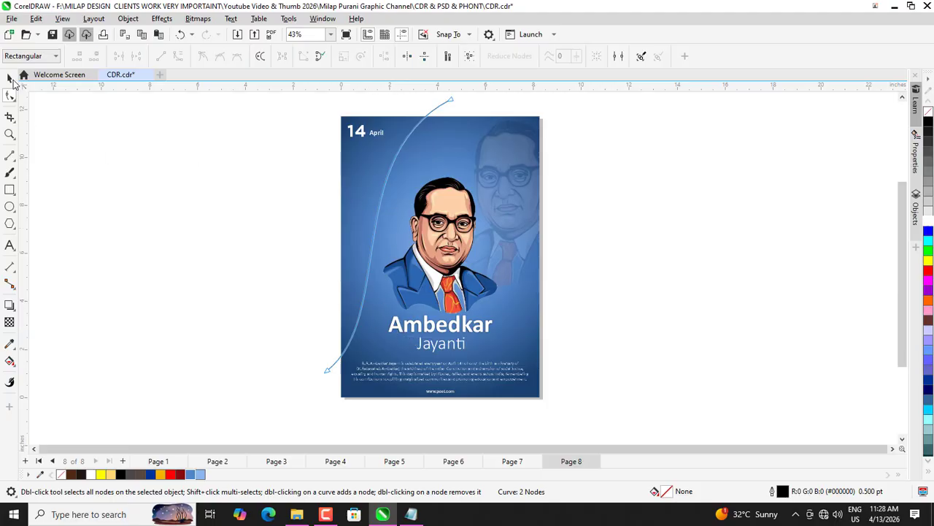
click(9, 78)
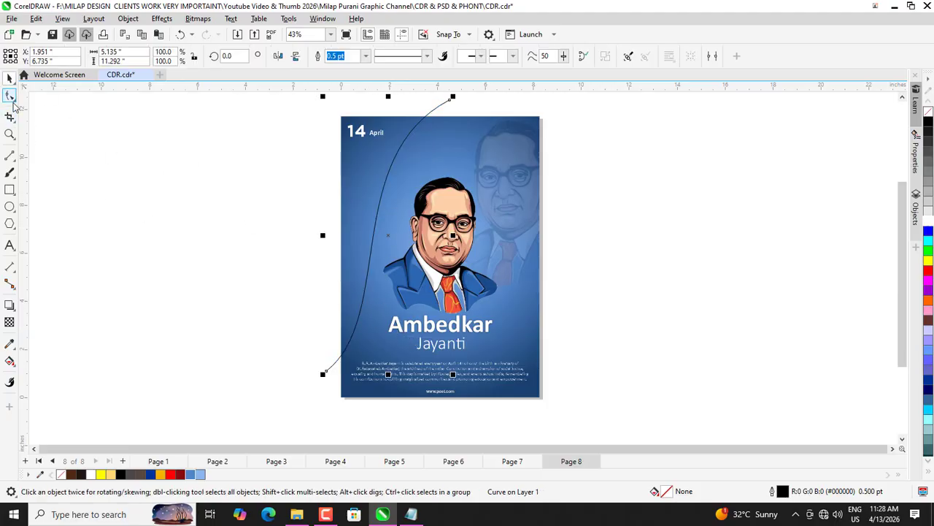
click(10, 96)
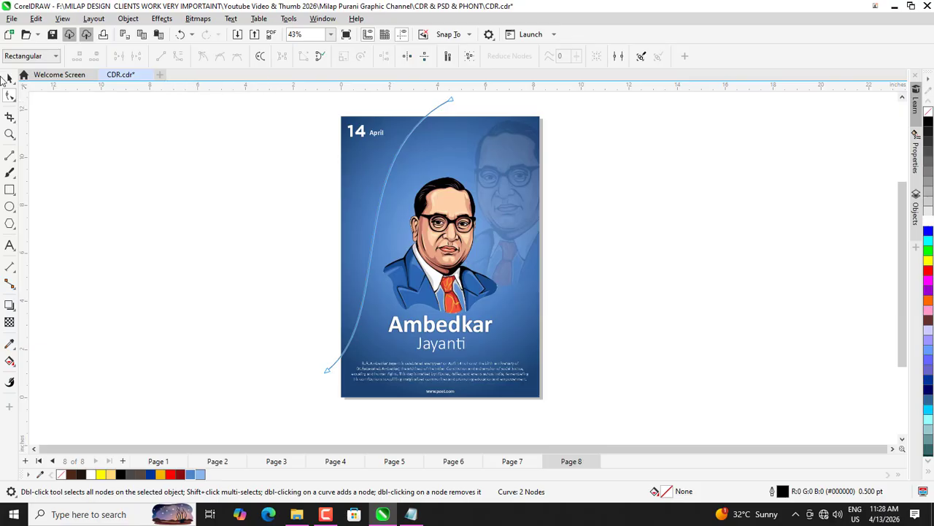
click(8, 79)
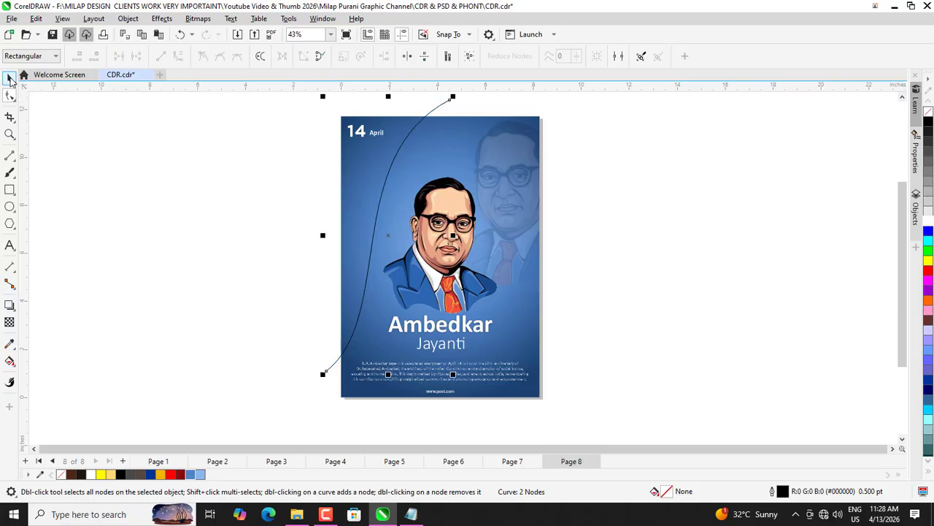
click(57, 205)
Step: Move "14 April" to the poster's upper right corner and shift the main portrait horizontally to about X 8.76 inches
drag(361, 136, 500, 136)
click(449, 228)
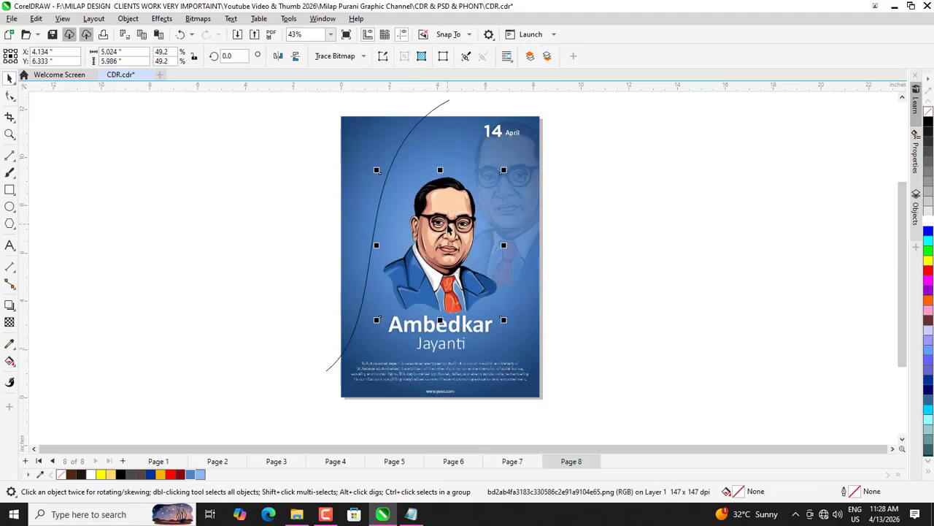
drag(448, 228, 559, 228)
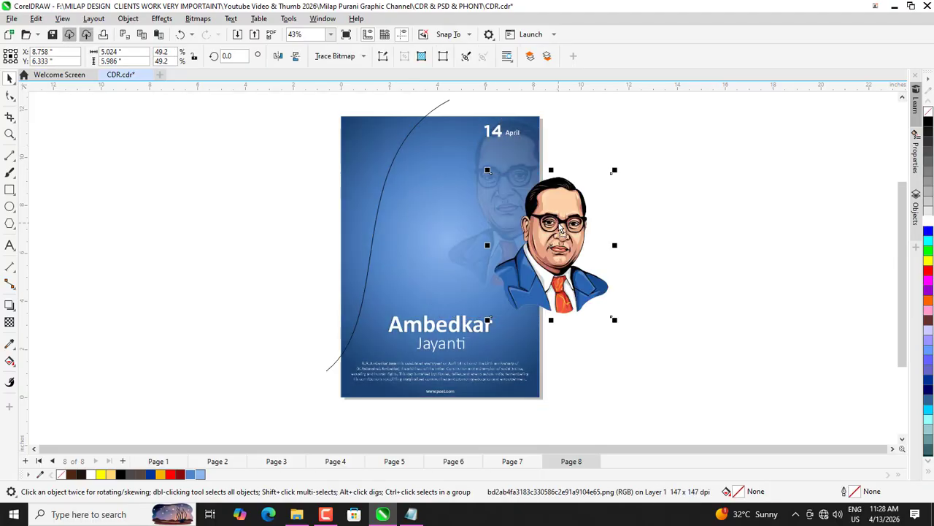
Step: Smart-fill the area between the S-curve and the poster's left edge with C40 M20 Y0 K40 and a 0.5 pt outline
click(10, 361)
click(50, 373)
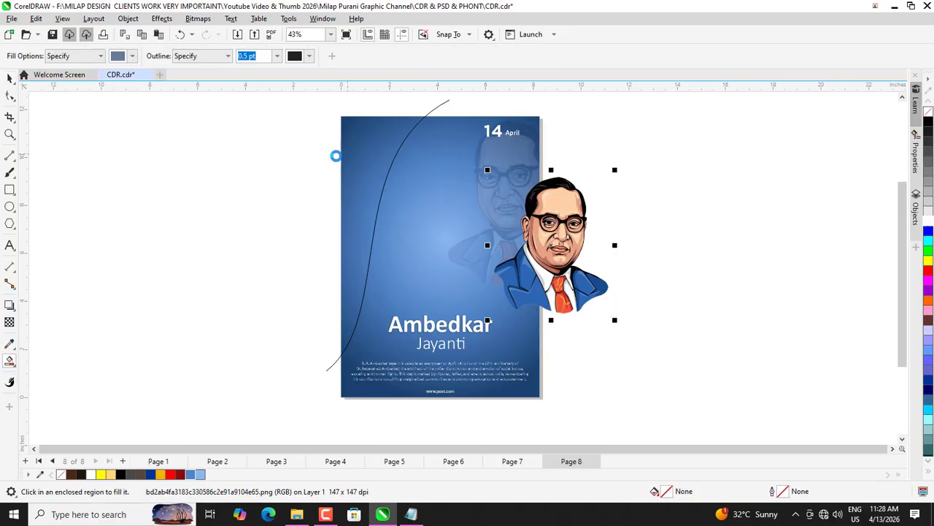
click(358, 154)
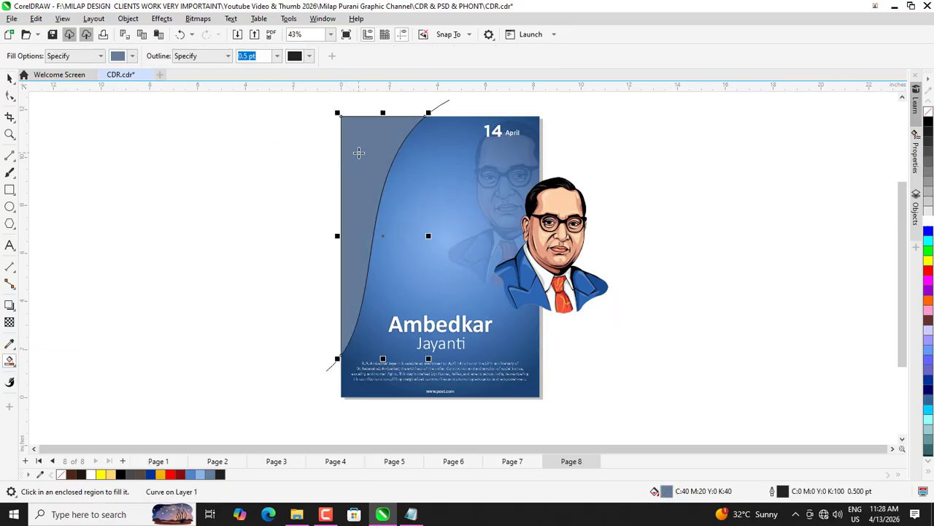
key(space)
click(133, 143)
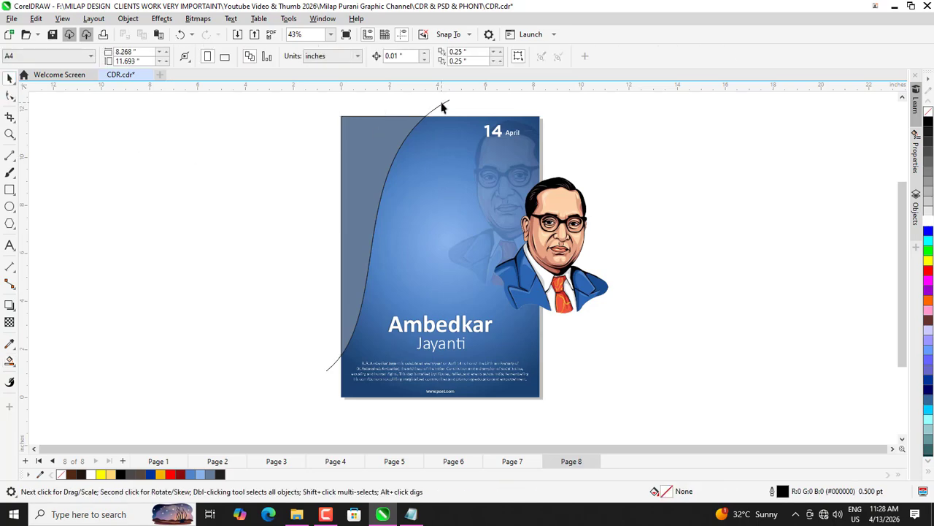
Step: Move the S-curve off the poster to its left and centre the main portrait horizontally on the background
click(448, 103)
drag(444, 100, 295, 144)
click(509, 231)
shift+click(456, 121)
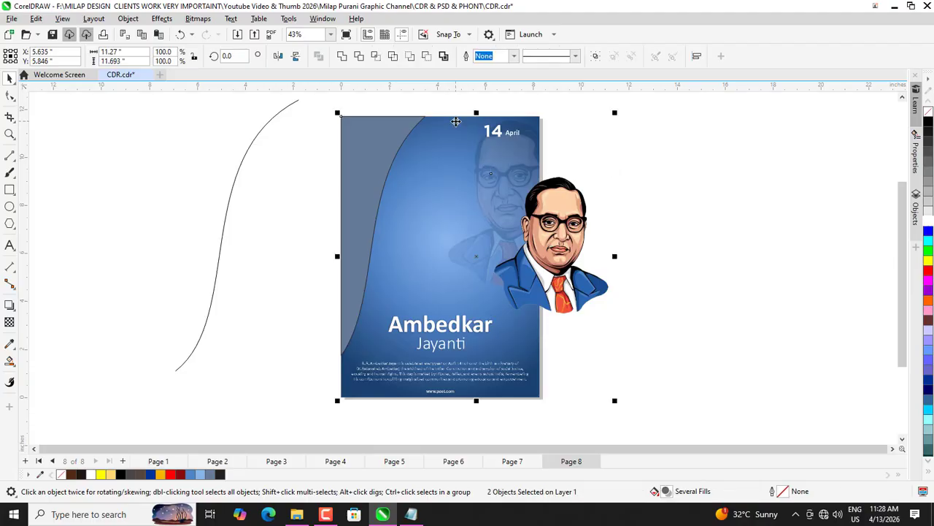
key(c)
click(328, 160)
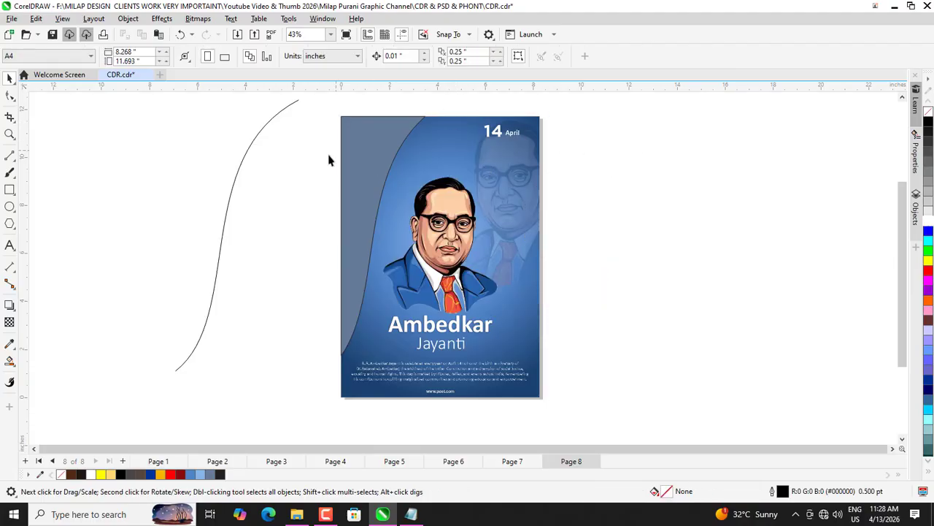
Step: Recolour the filled shape at the poster's left edge light blue (#8AB6ED) and remove its outline
click(379, 139)
click(199, 475)
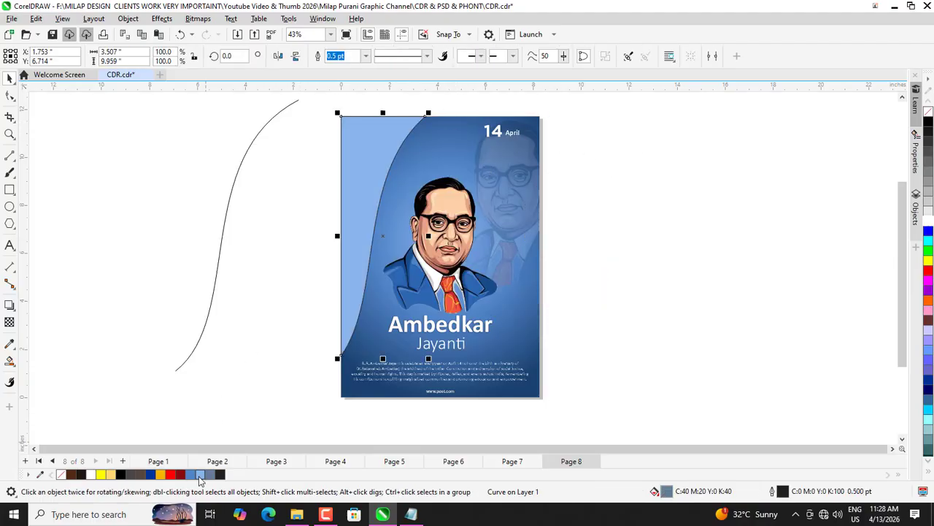
right_click(928, 112)
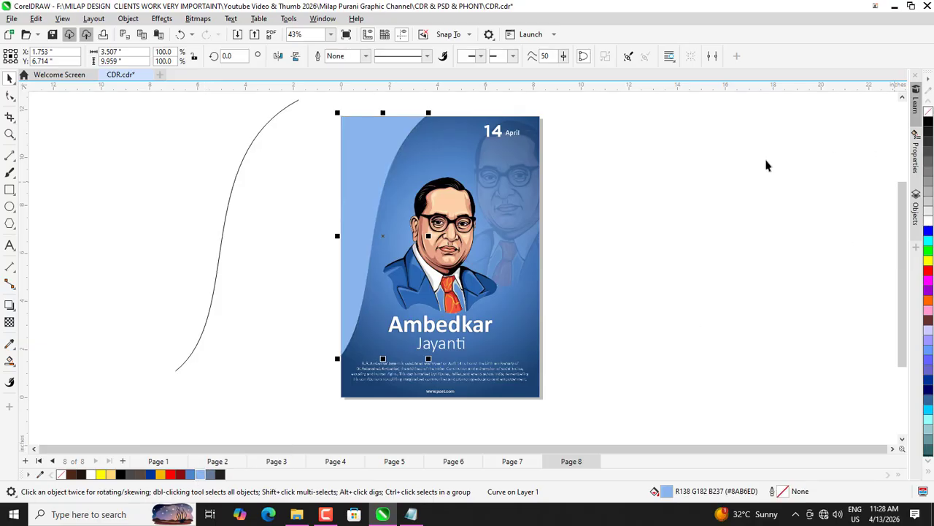
click(766, 165)
Step: Try to mirror the light-blue curved shape to the poster's right side with a new symmetry
click(360, 151)
right_click(361, 151)
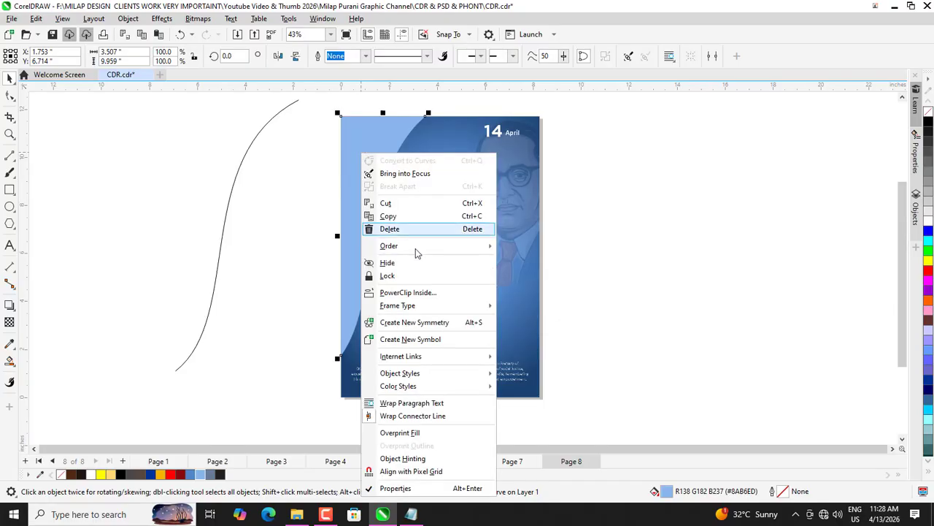
click(430, 324)
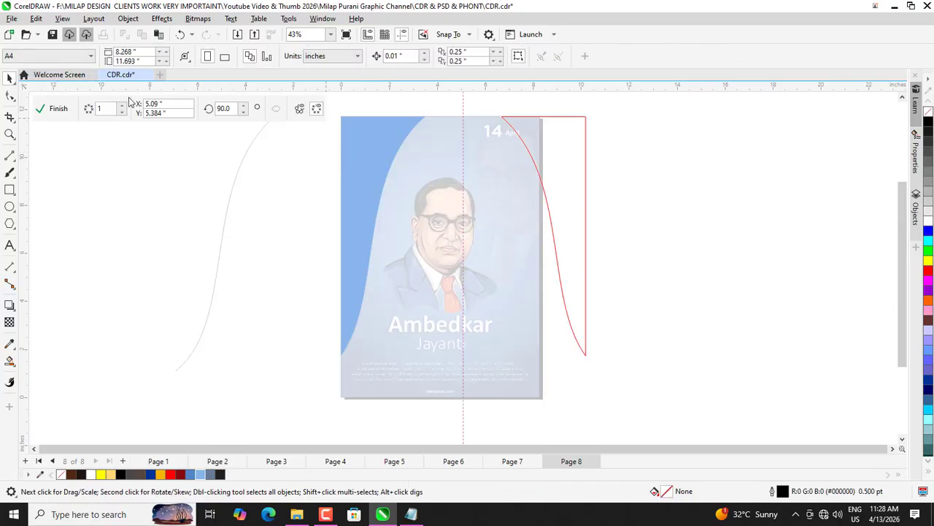
click(54, 110)
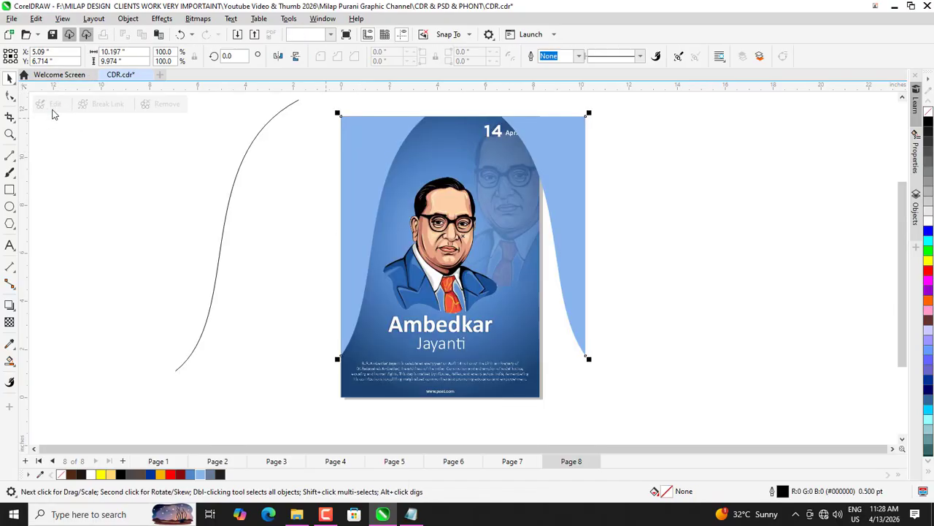
click(113, 181)
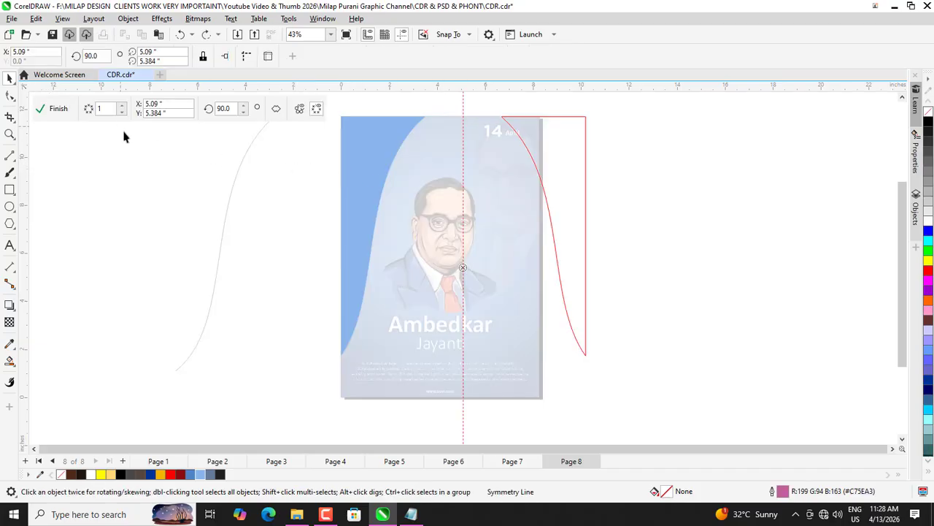
click(64, 111)
click(112, 167)
click(574, 150)
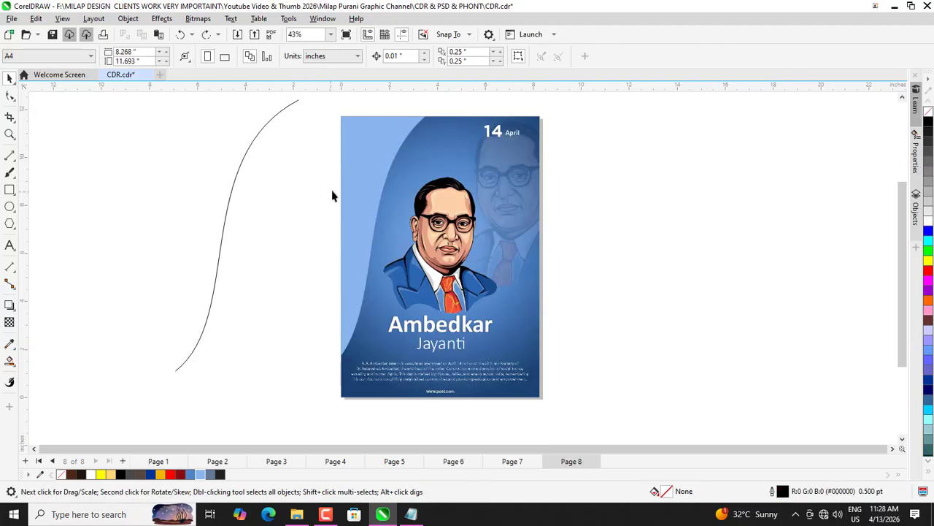
click(353, 174)
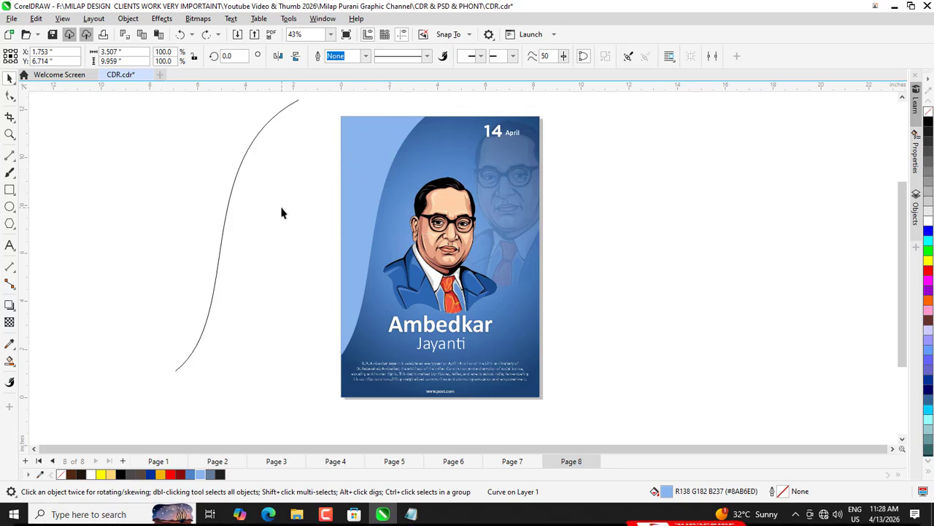
Step: Add a black Multiply drop shadow with opacity 50 and feather 15 to the light-blue curved shape and PowerClip it inside the poster background
click(10, 306)
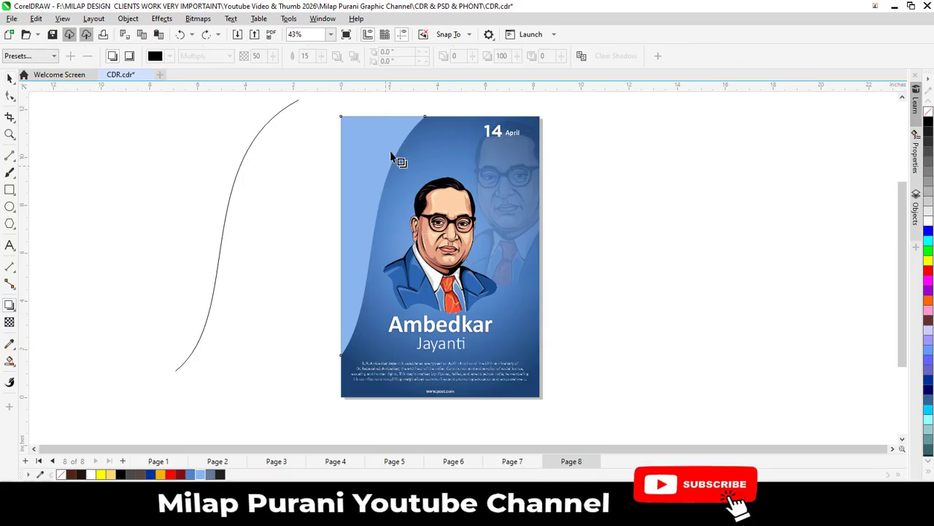
drag(383, 116, 381, 358)
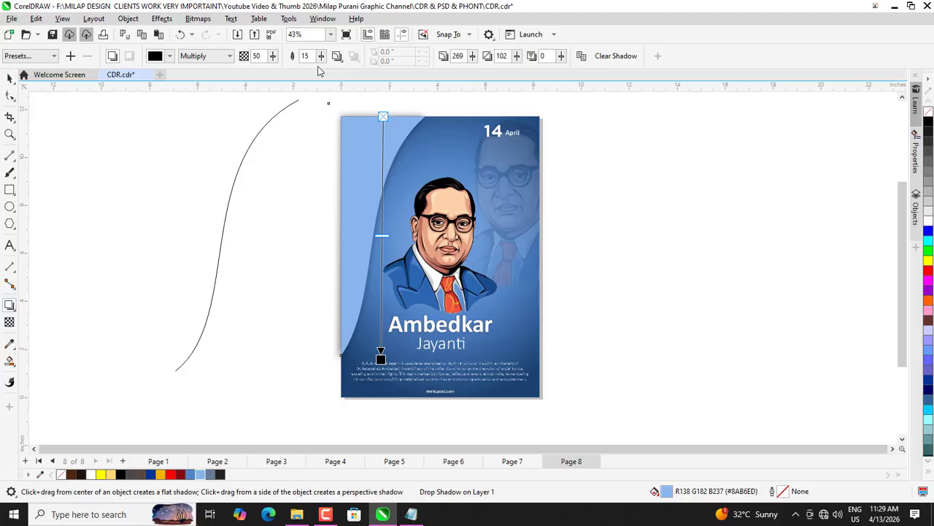
click(10, 77)
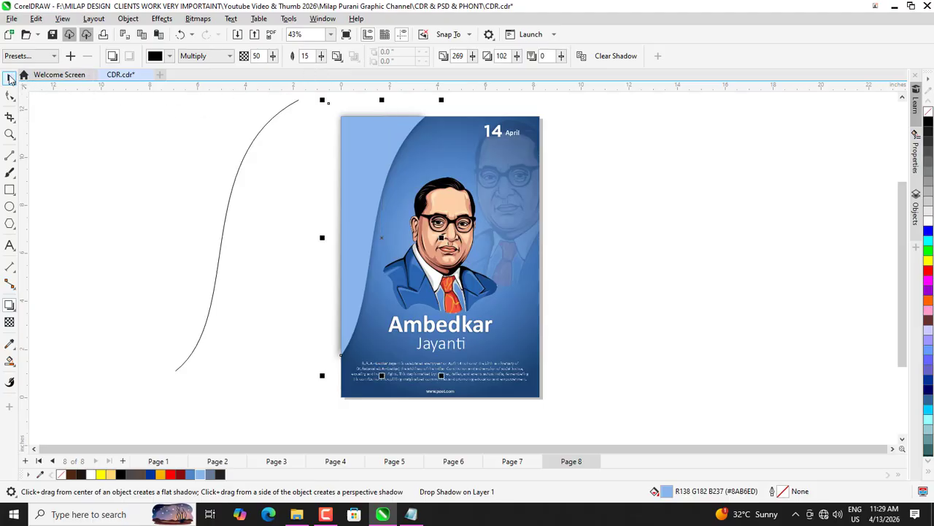
right_click(356, 136)
click(407, 303)
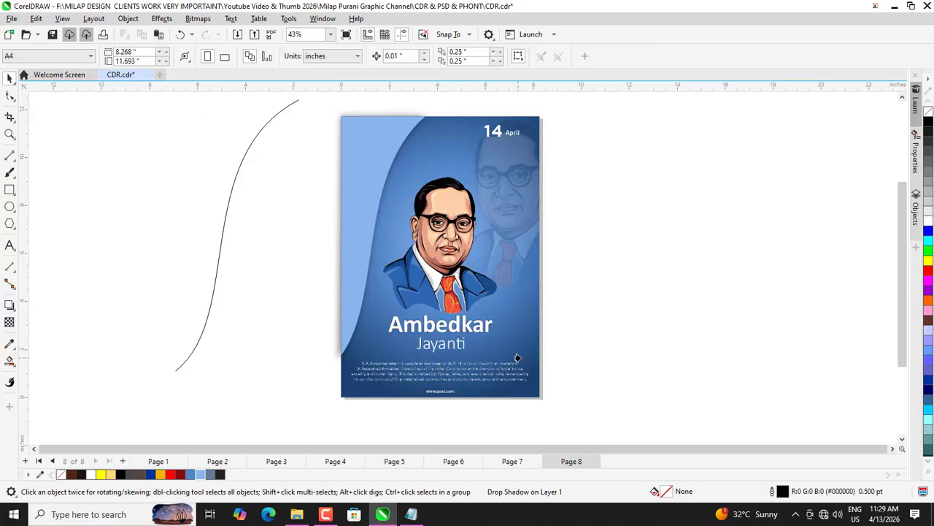
click(558, 318)
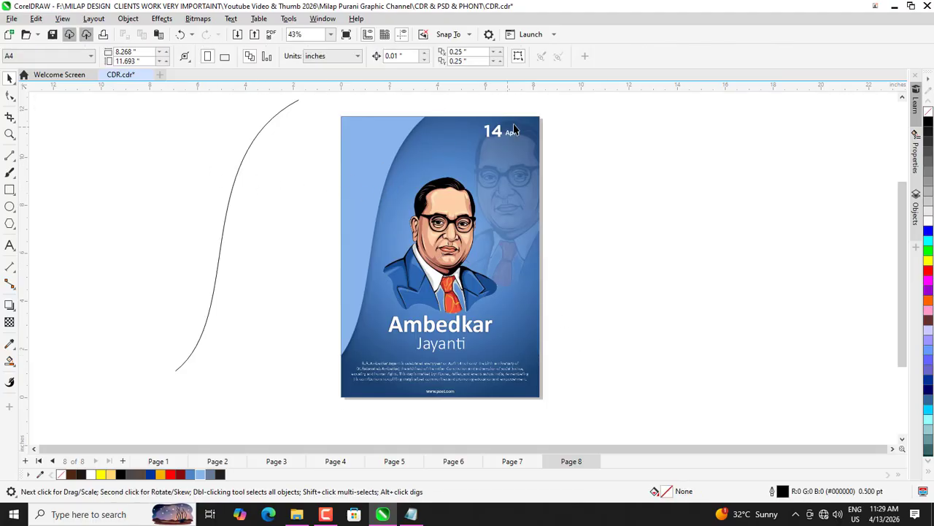
Step: Move the "14 April" date onto the light-blue shape in the poster's upper-left corner and recolour it dark blue (#19447D)
drag(501, 130, 370, 118)
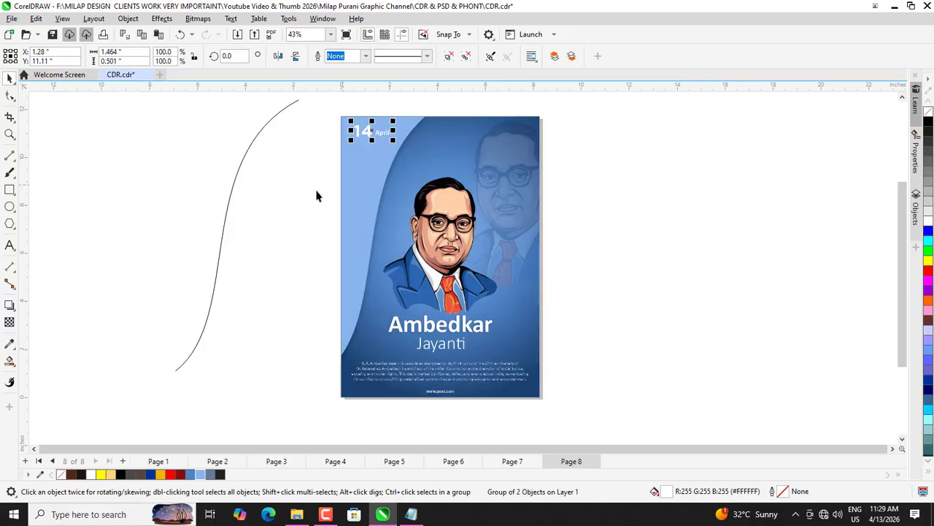
click(189, 474)
double_click(667, 492)
drag(367, 87, 624, 109)
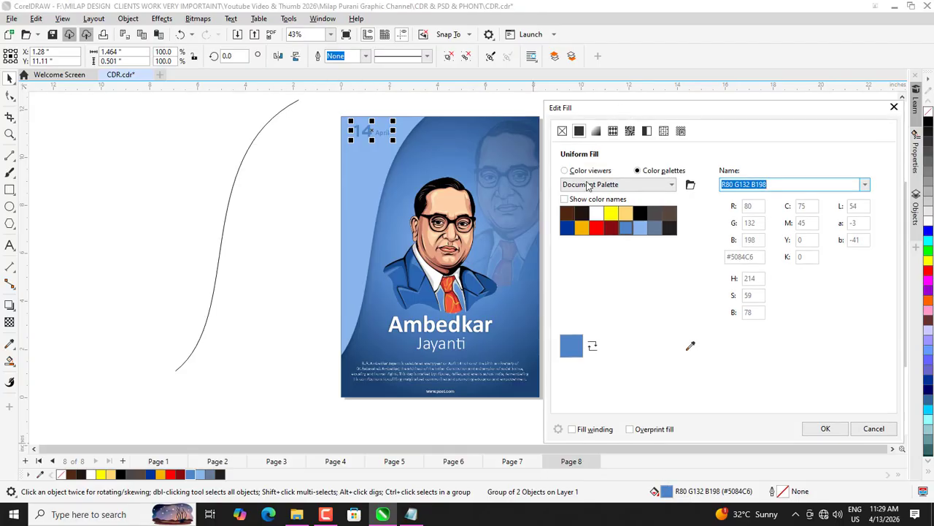
click(588, 171)
drag(658, 250, 668, 264)
click(827, 426)
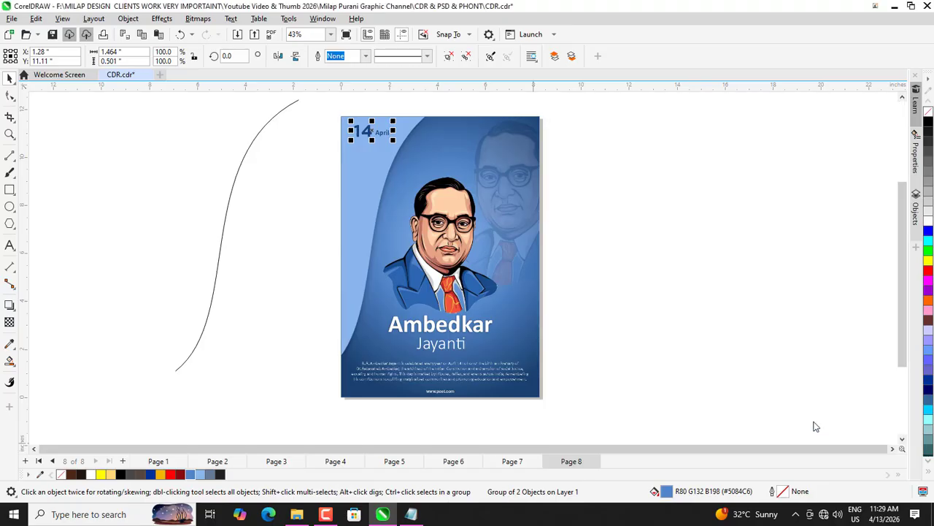
click(304, 266)
Step: Ungroup the date, enlarge "April" slightly and align it vertically with the "14"
scroll(391, 148, up, 3)
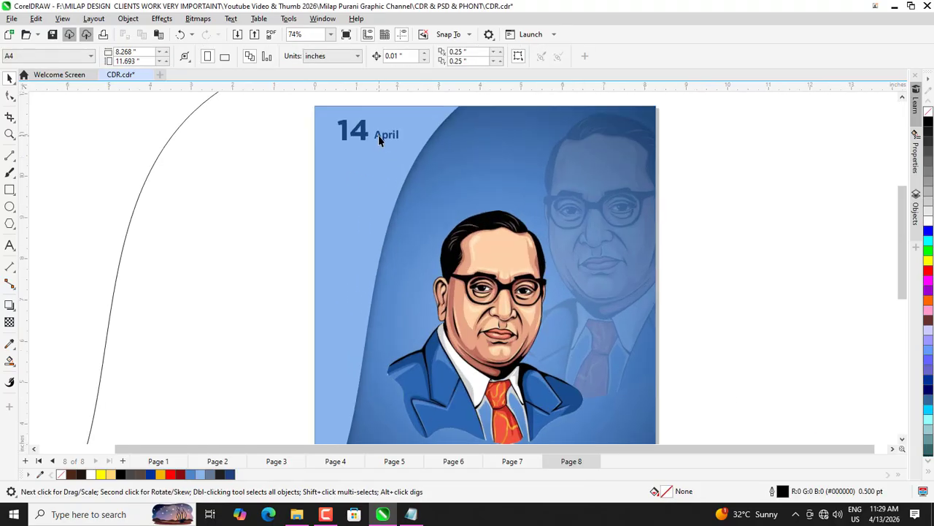
click(378, 138)
key(ctrl+u)
click(265, 149)
scroll(382, 121, up, 3)
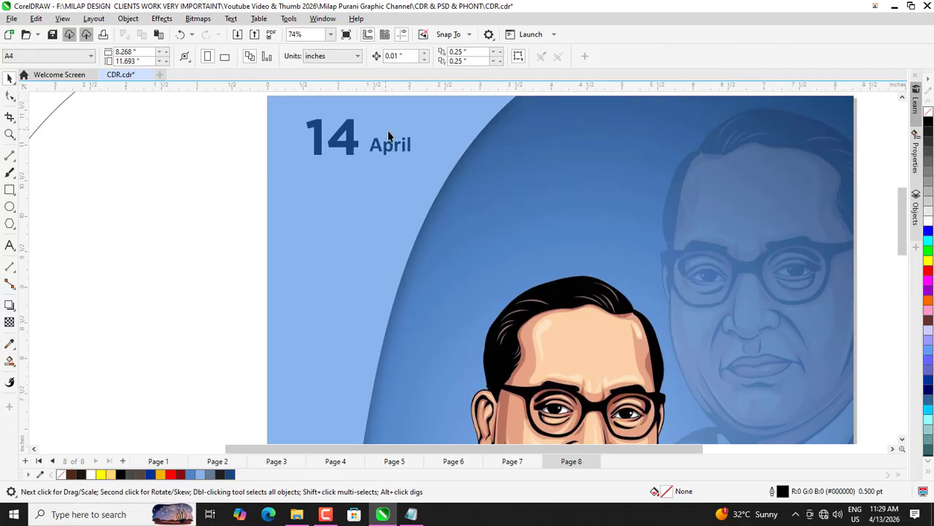
click(393, 146)
drag(414, 161, 423, 165)
shift+click(351, 146)
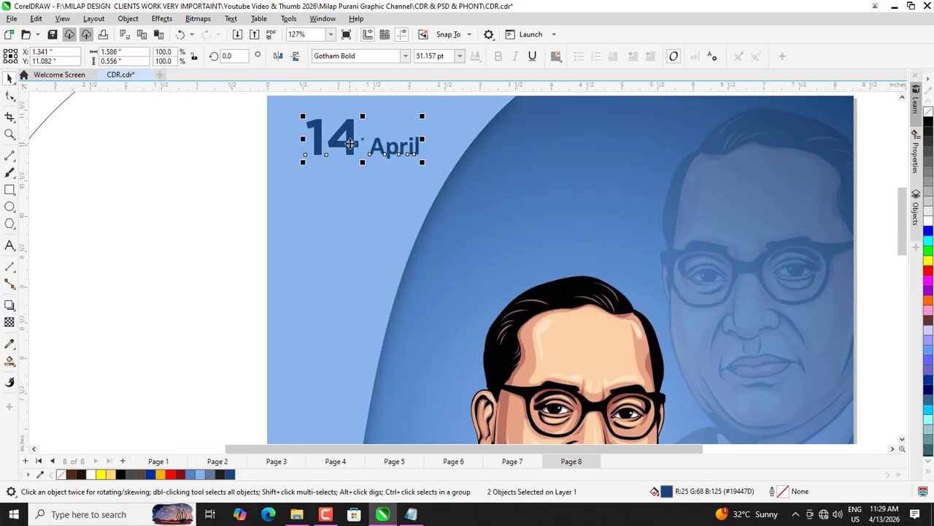
click(213, 153)
scroll(209, 125, down, 3)
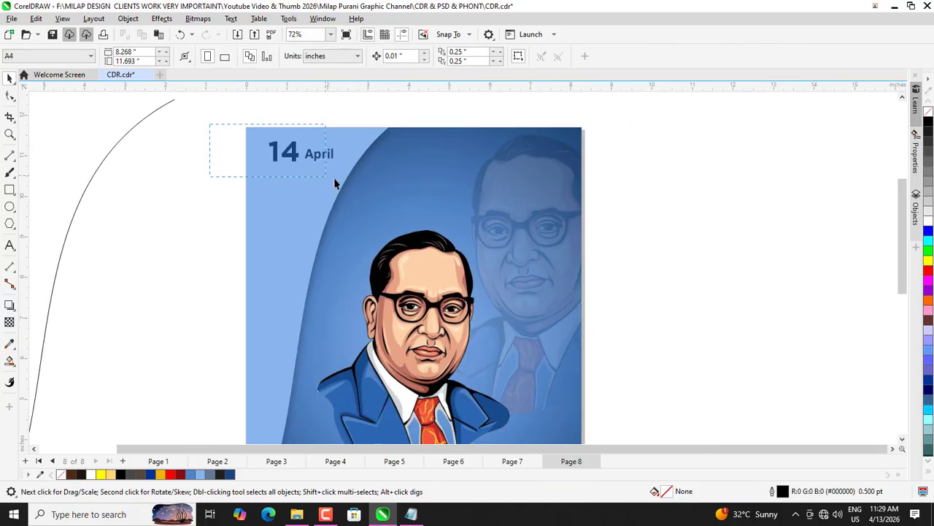
Step: Group "14" and "April" again and shift the date slightly towards the poster's left edge, to X 1.156 in
drag(334, 183, 335, 182)
scroll(346, 167, down, 1)
key(ctrl+g)
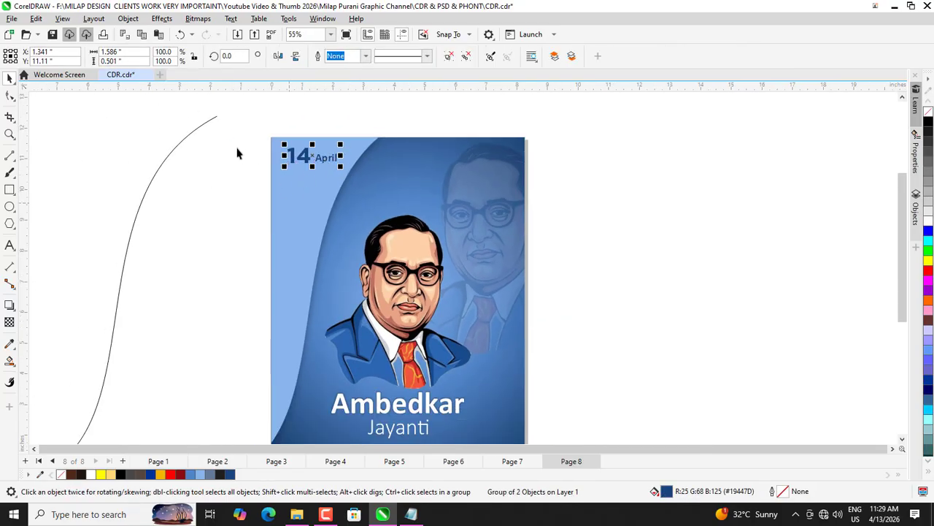
scroll(269, 154, up, 3)
drag(371, 178, 353, 179)
scroll(357, 178, down, 2)
click(281, 184)
scroll(271, 189, down, 2)
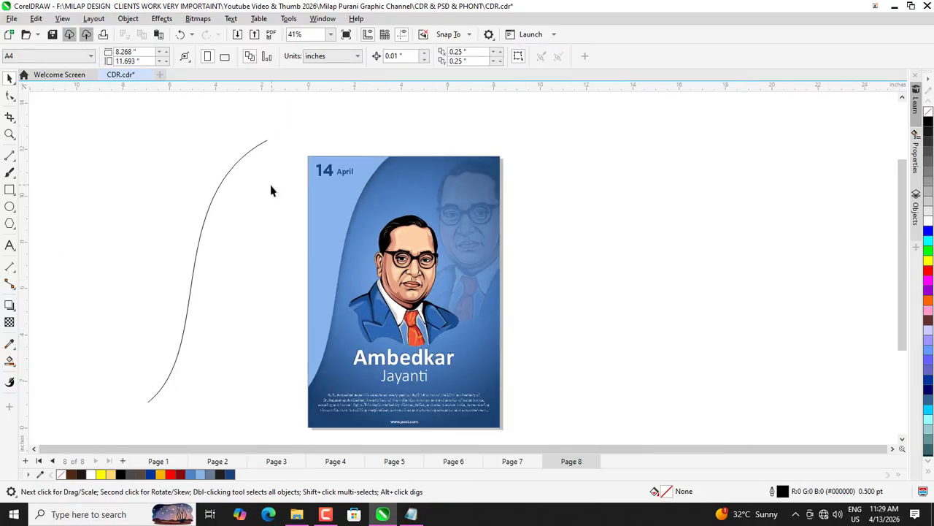
scroll(312, 185, down, 1)
click(322, 175)
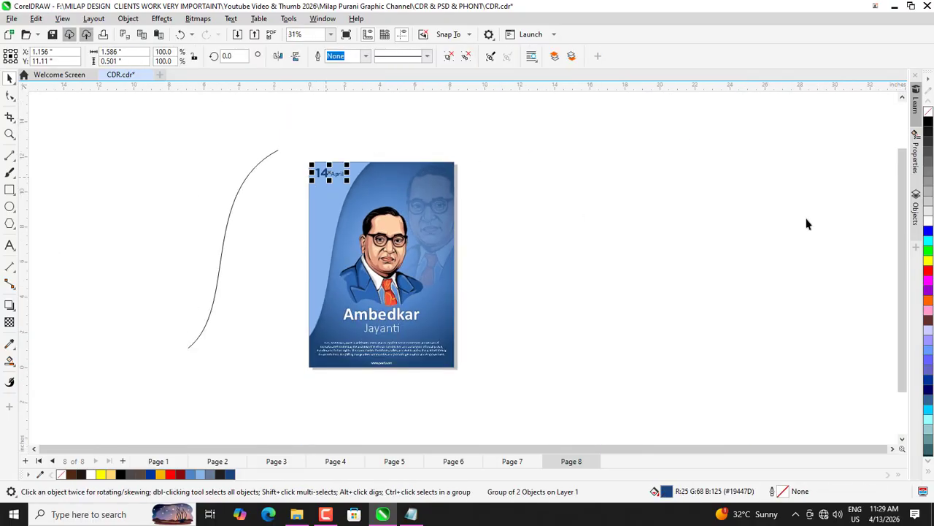
click(675, 222)
key(ctrl+z)
click(273, 247)
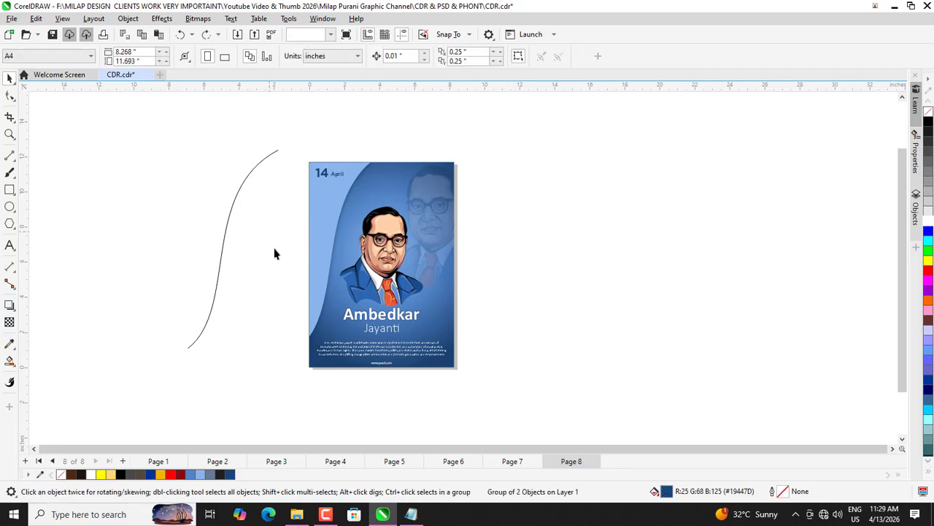
Step: Delete the leftover S-curve beside the poster
scroll(285, 270, up, 1)
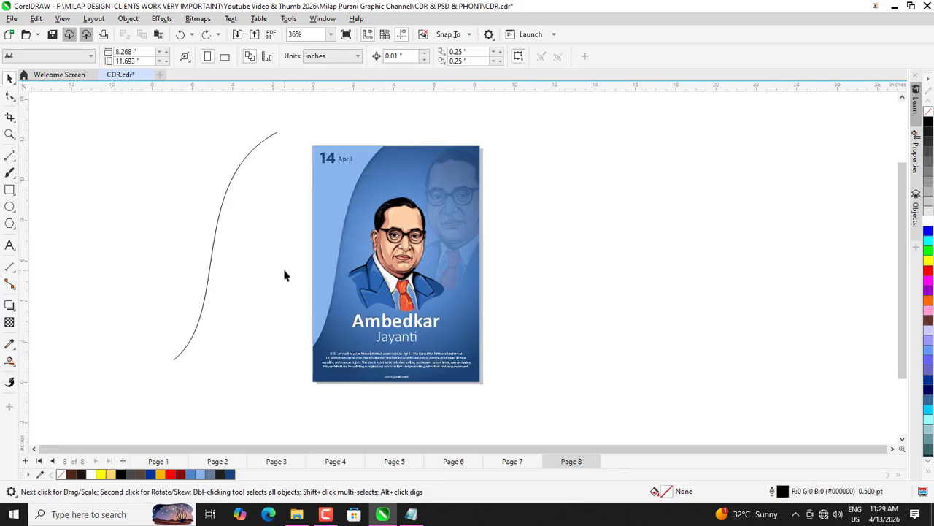
click(241, 167)
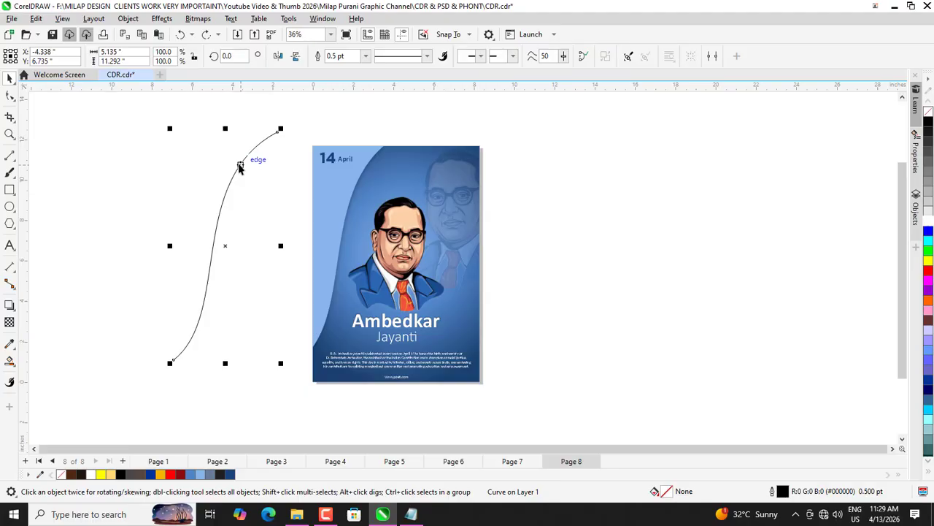
key(Delete)
scroll(296, 243, up, 1)
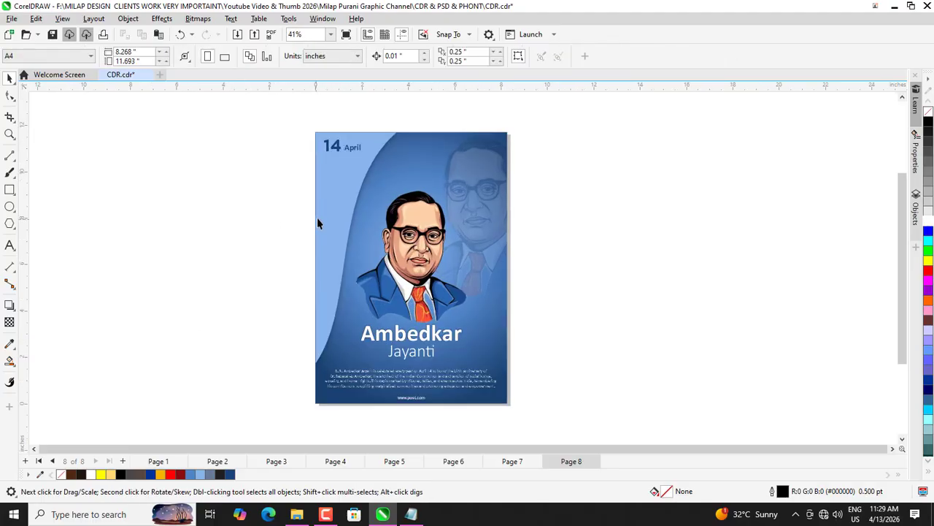
click(399, 305)
click(222, 255)
click(332, 217)
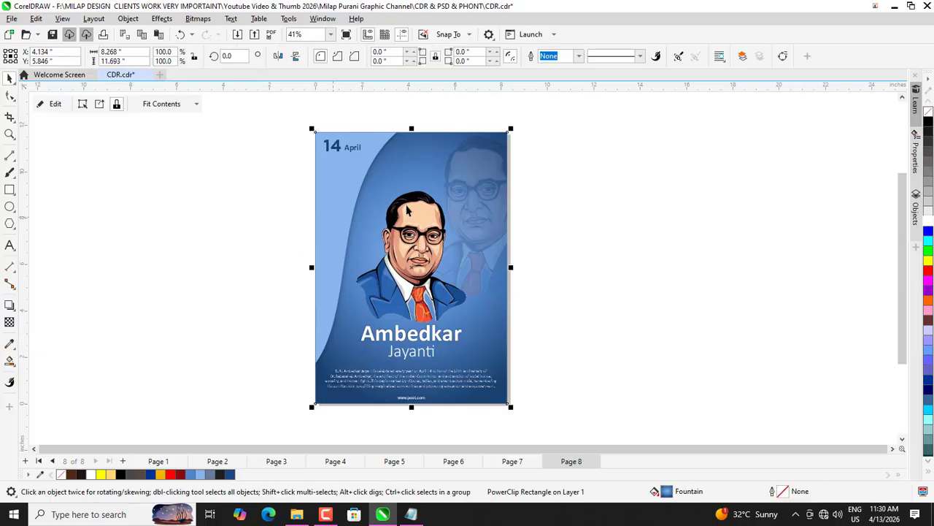
click(741, 141)
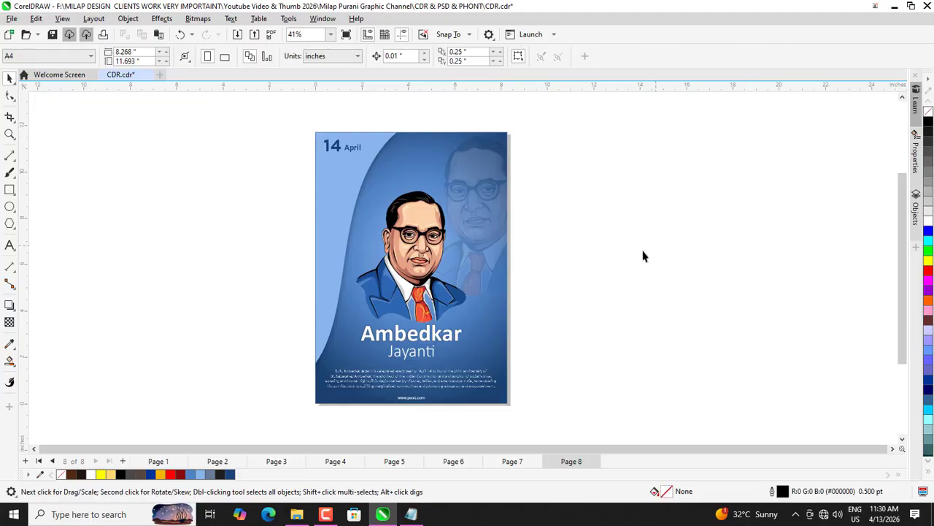
scroll(282, 320, up, 1)
scroll(529, 298, down, 1)
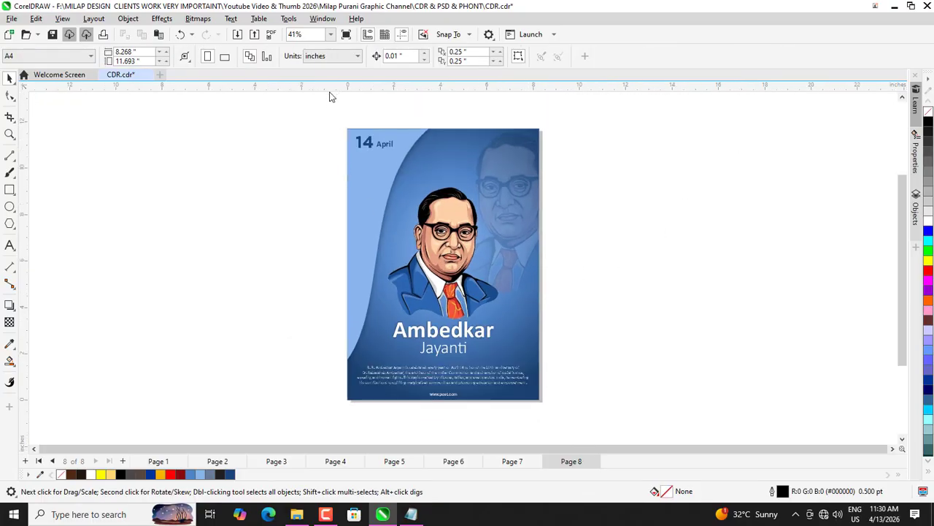
drag(319, 108, 586, 424)
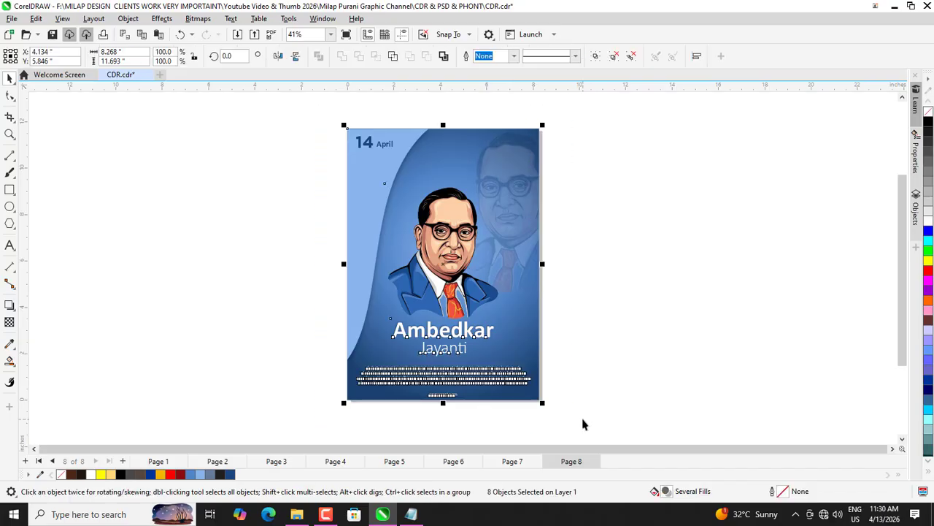
click(280, 373)
Step: Zoom in on the whole poster and show it in a full-screen preview
key(z)
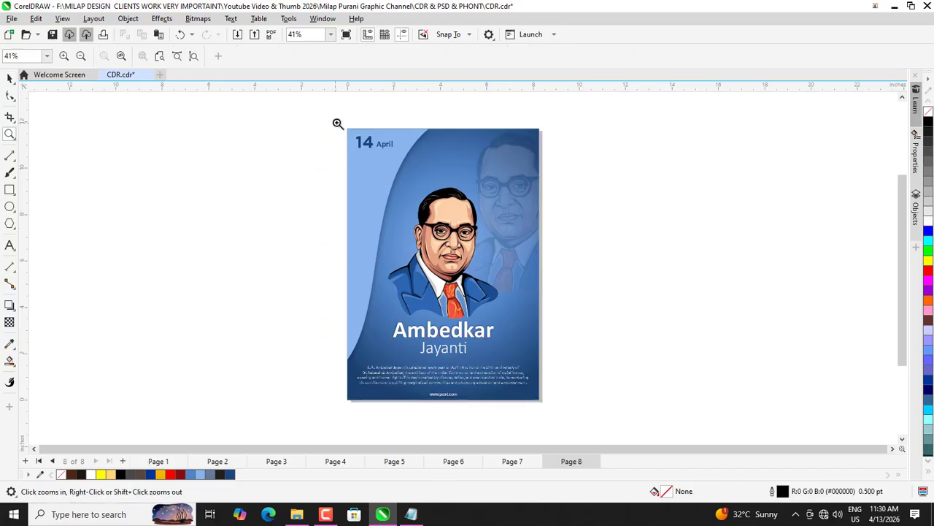
drag(336, 122, 549, 407)
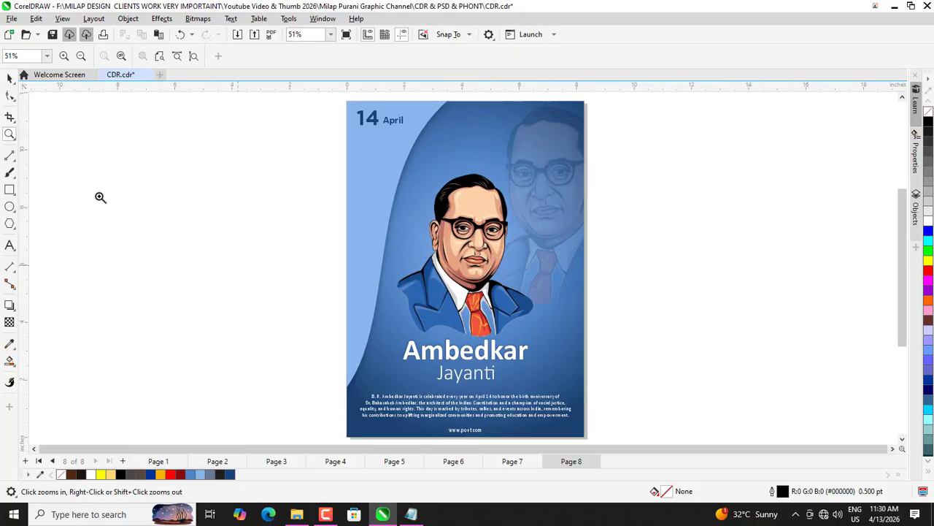
click(9, 78)
right_click(241, 150)
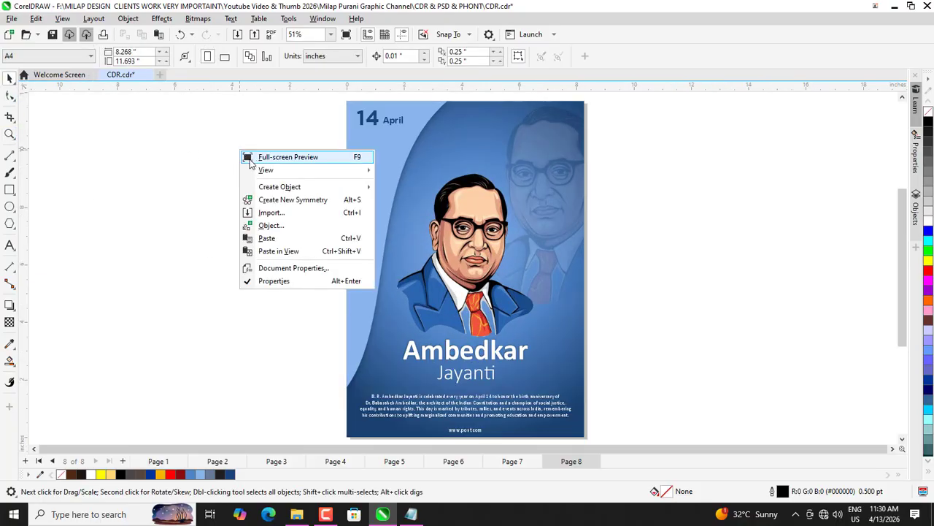
click(278, 157)
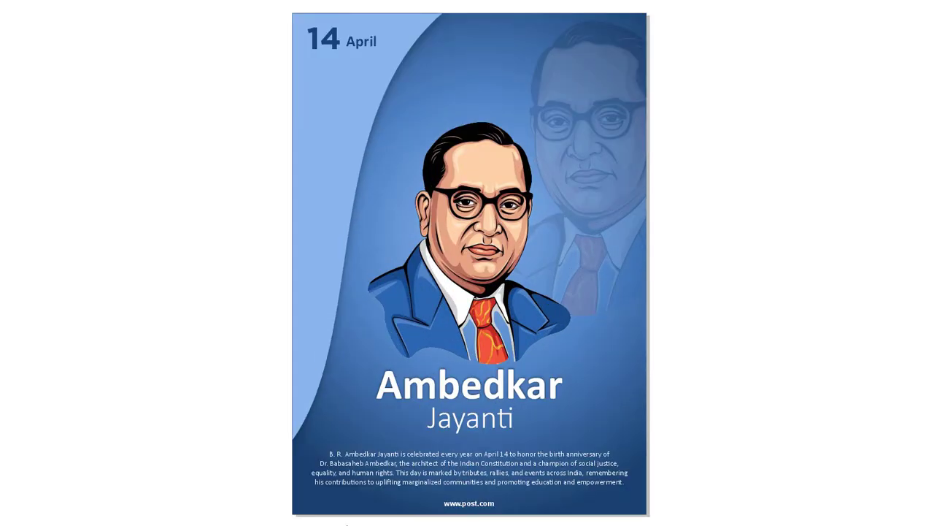